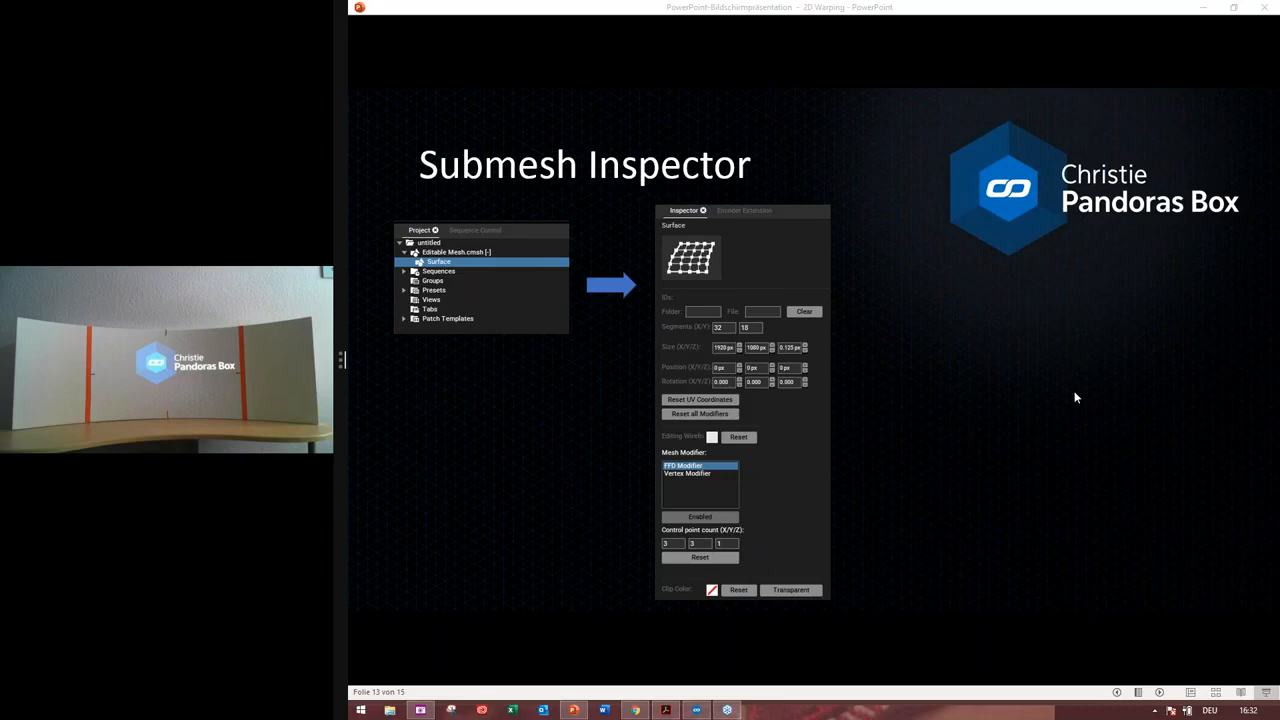
Go back one slide in the presentation
key("Left")
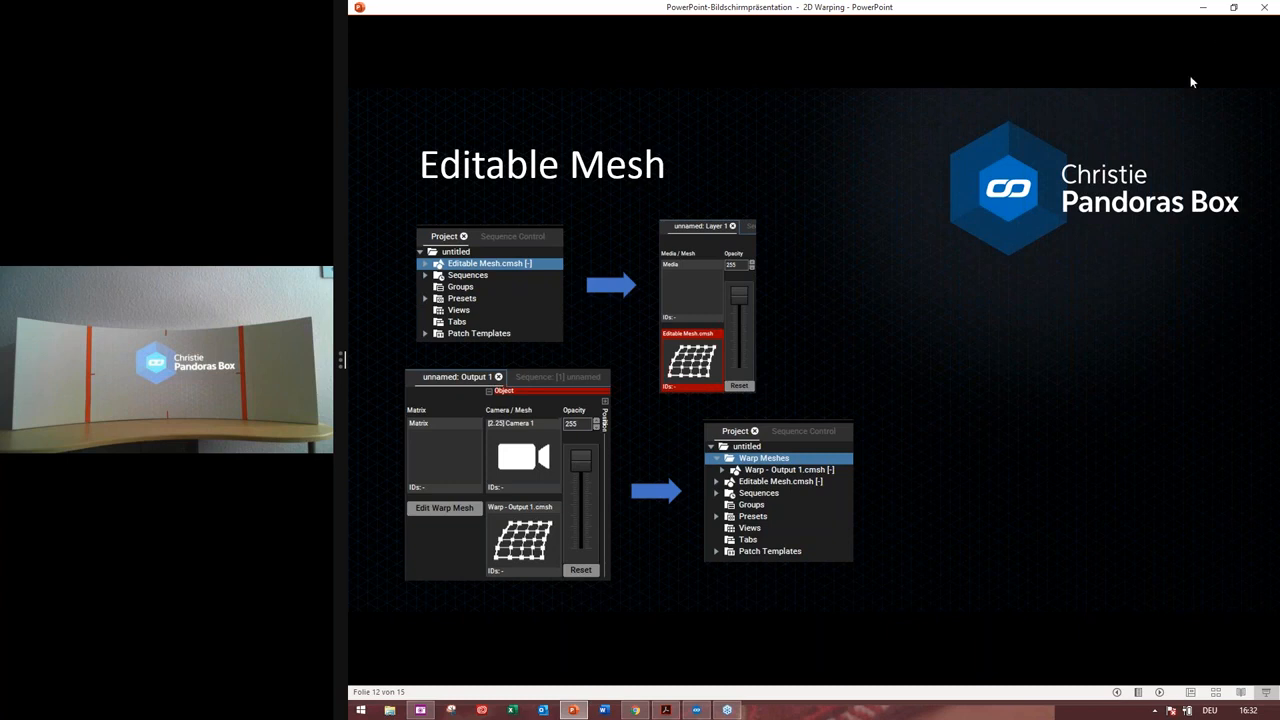
left_click(1272, 102)
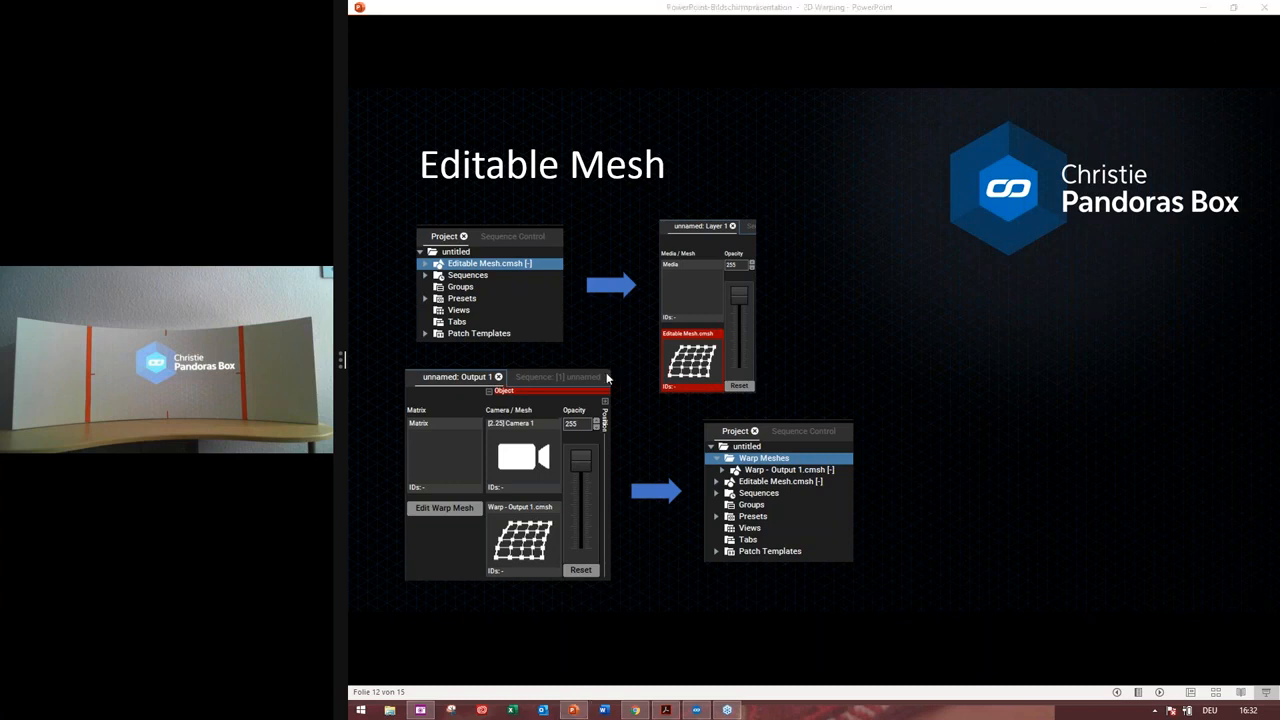
Switch to Pandoras Box and move the sequence playhead to about 9 seconds
left_click(696, 710)
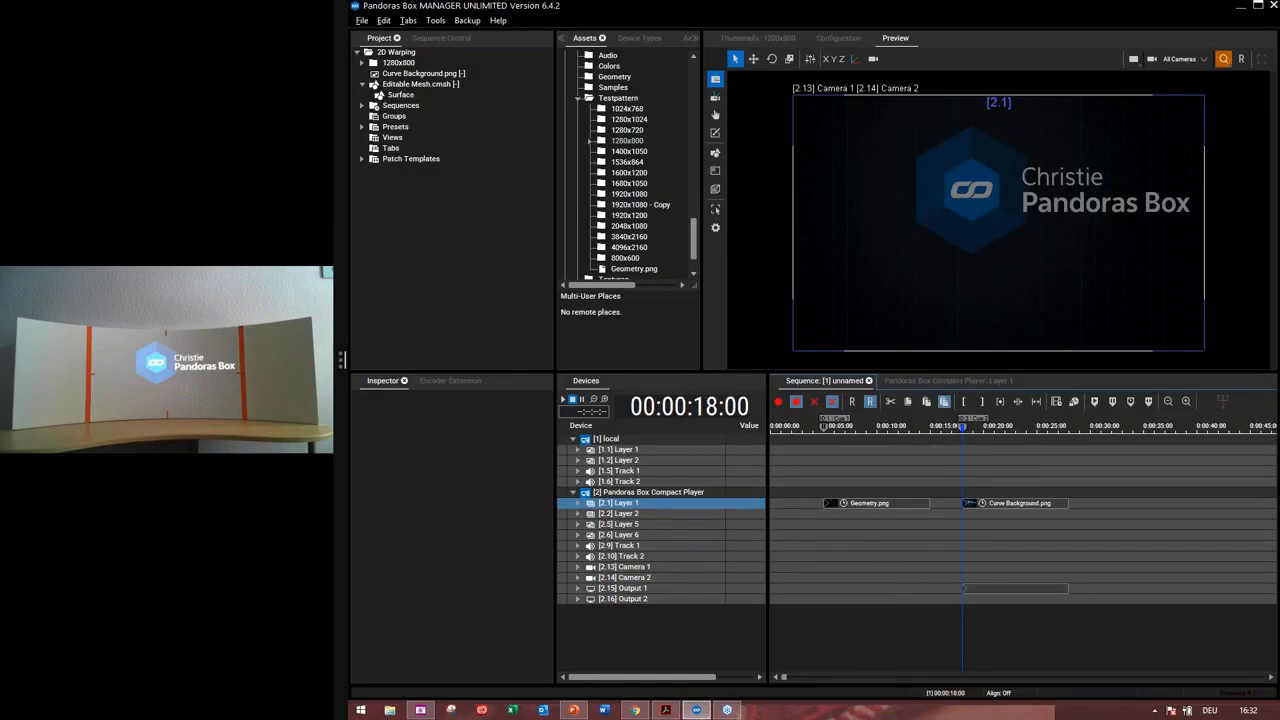
left_click(869, 427)
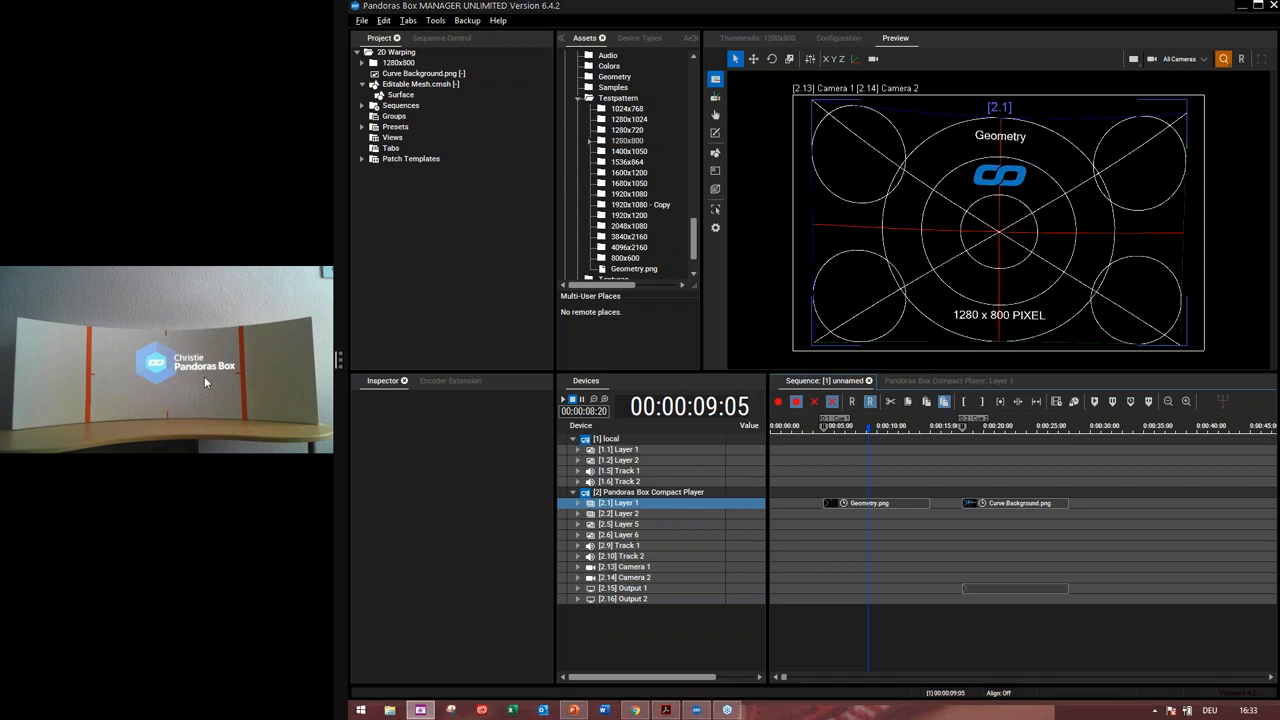
mouse_move(210, 415)
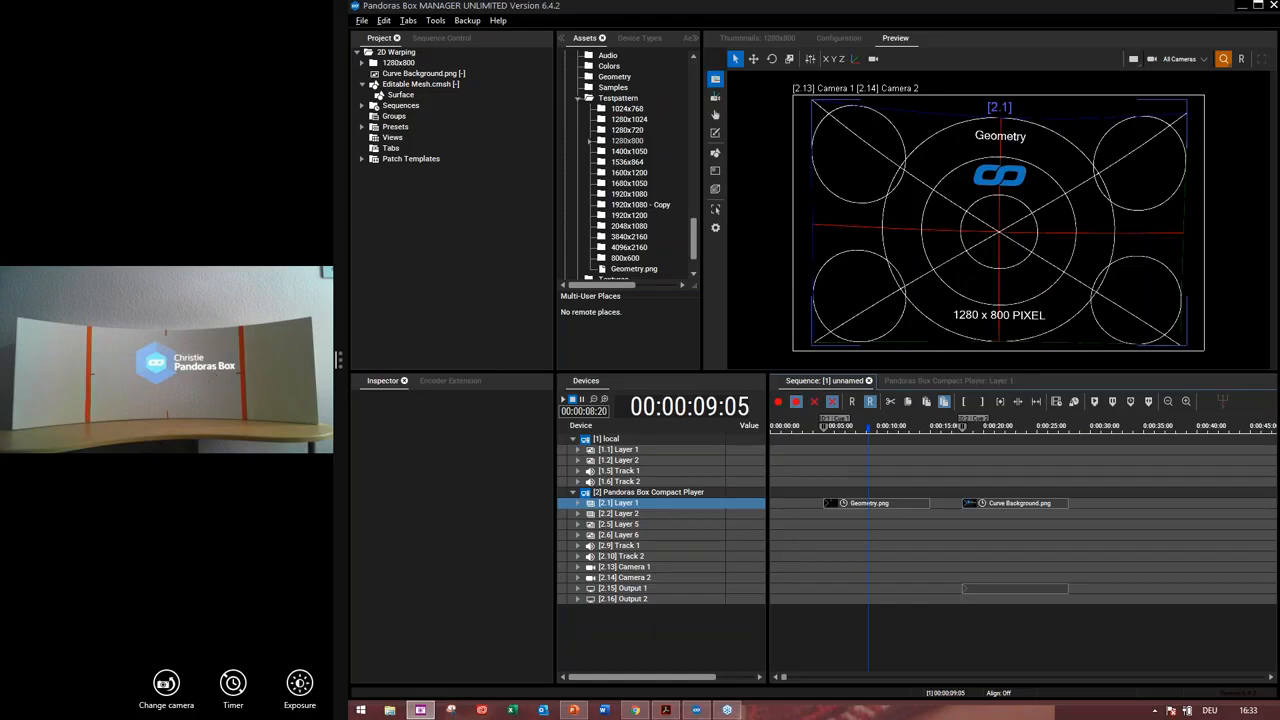
left_click(170, 688)
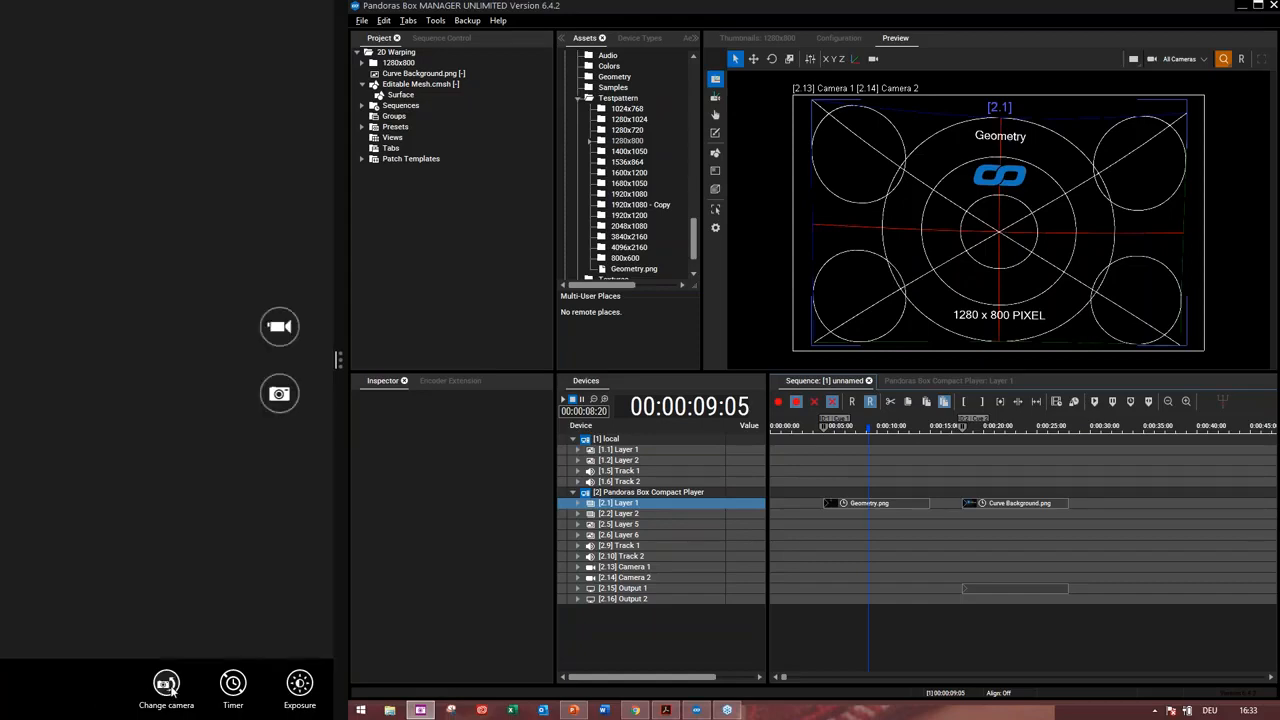
left_click(166, 686)
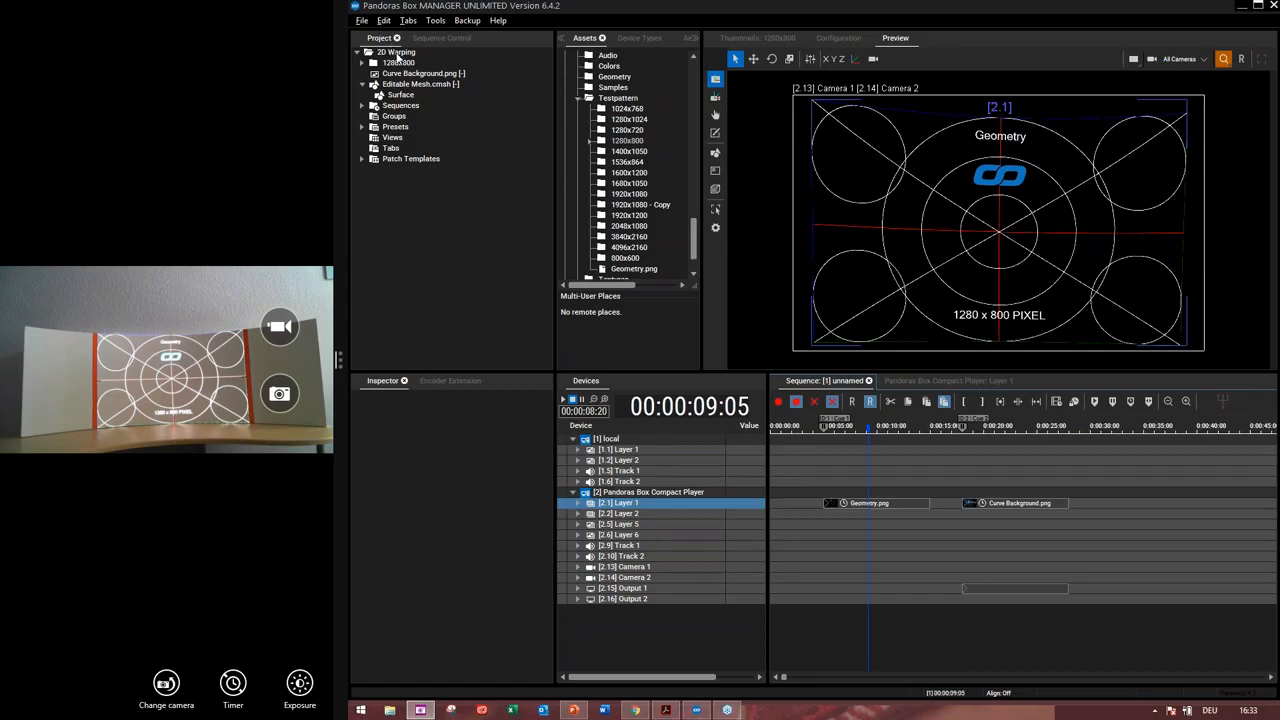
Add an editable mesh to the 2D Warping project folder and save it as Test Mesh
left_click(400, 53)
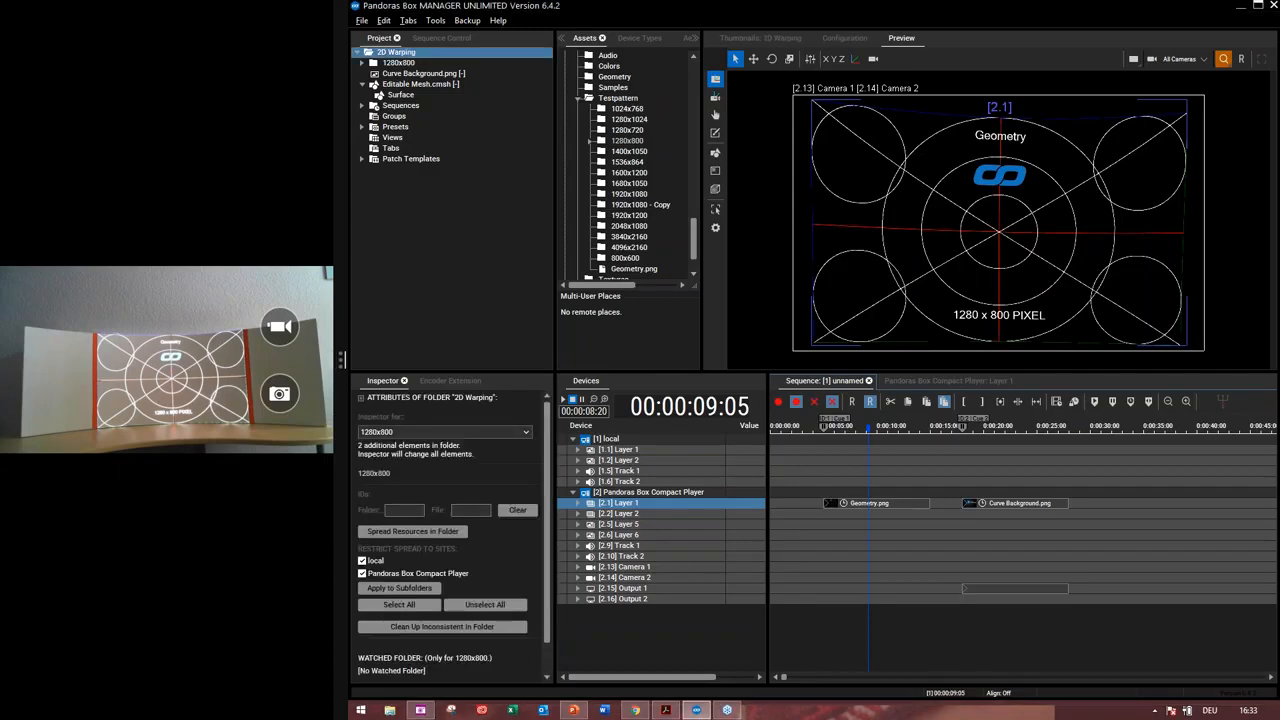
right_click(404, 56)
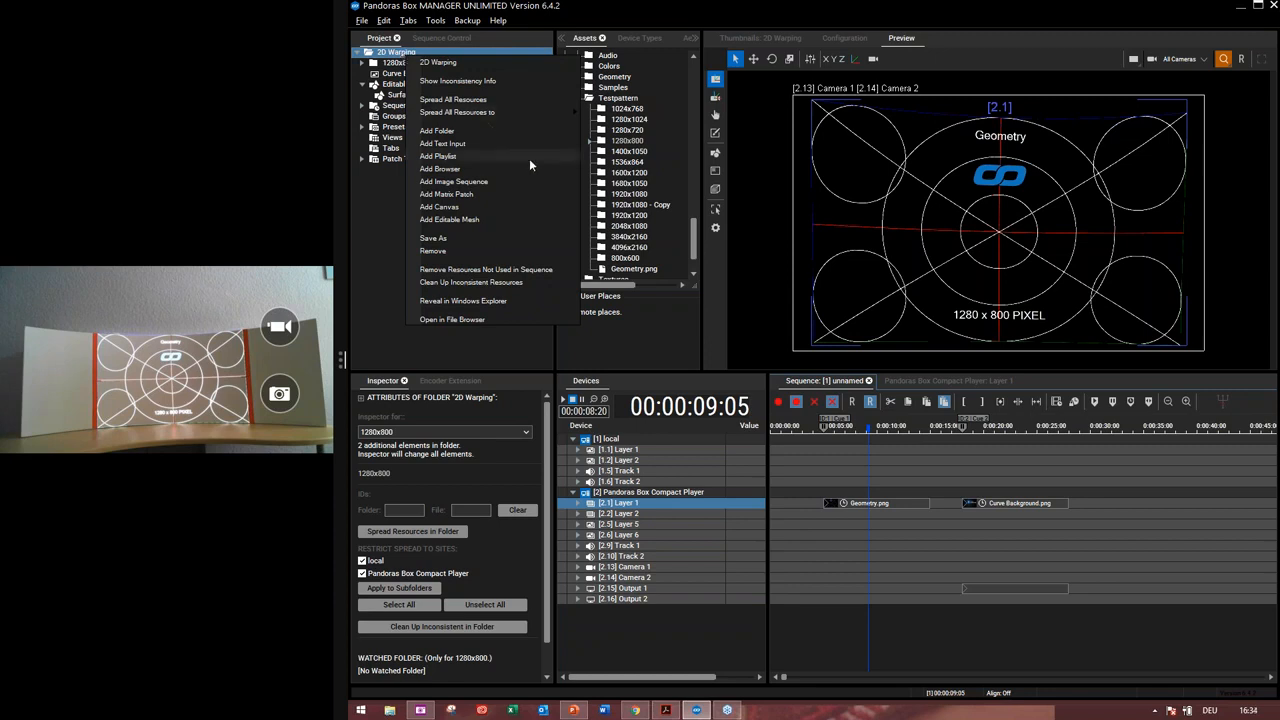
left_click(482, 221)
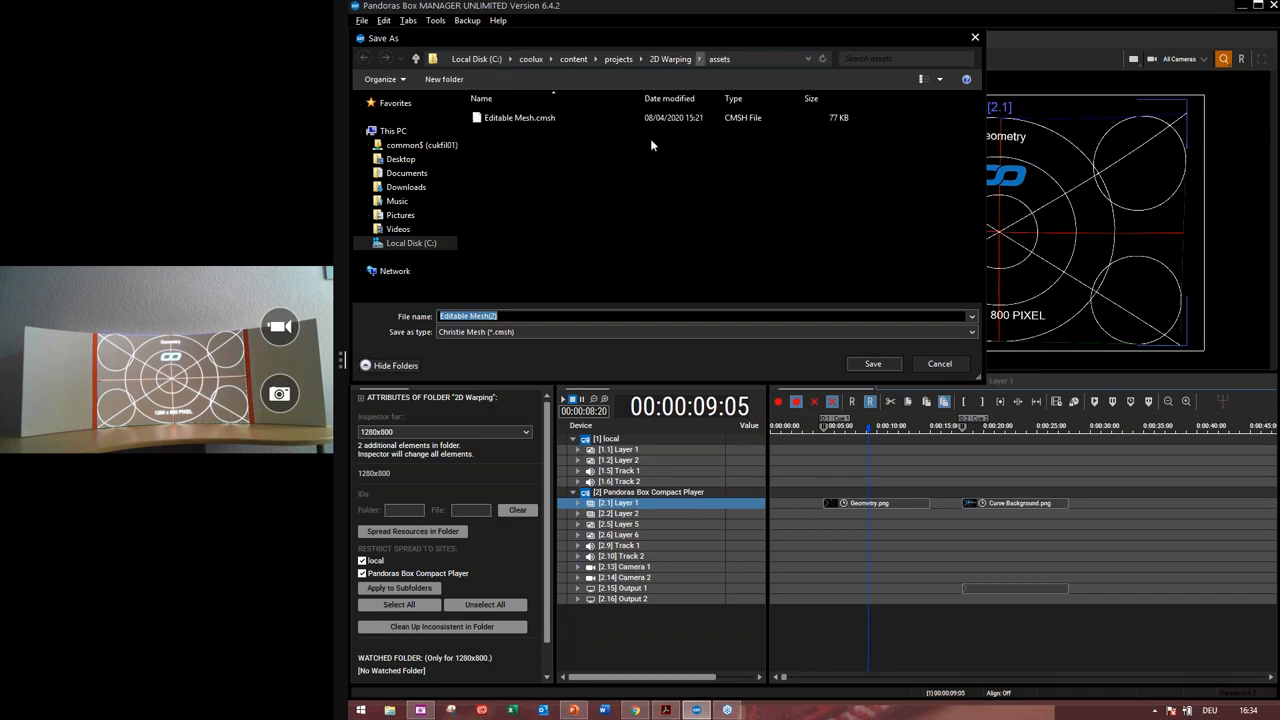
left_click(542, 316)
key("BackSpace")
key("BackSpace")
key("BackSpace")
key("BackSpace")
key("BackSpace")
key("BackSpace")
key("BackSpace")
key("BackSpace")
key("BackSpace")
key("BackSpace")
key("BackSpace")
key("BackSpace")
key("BackSpace")
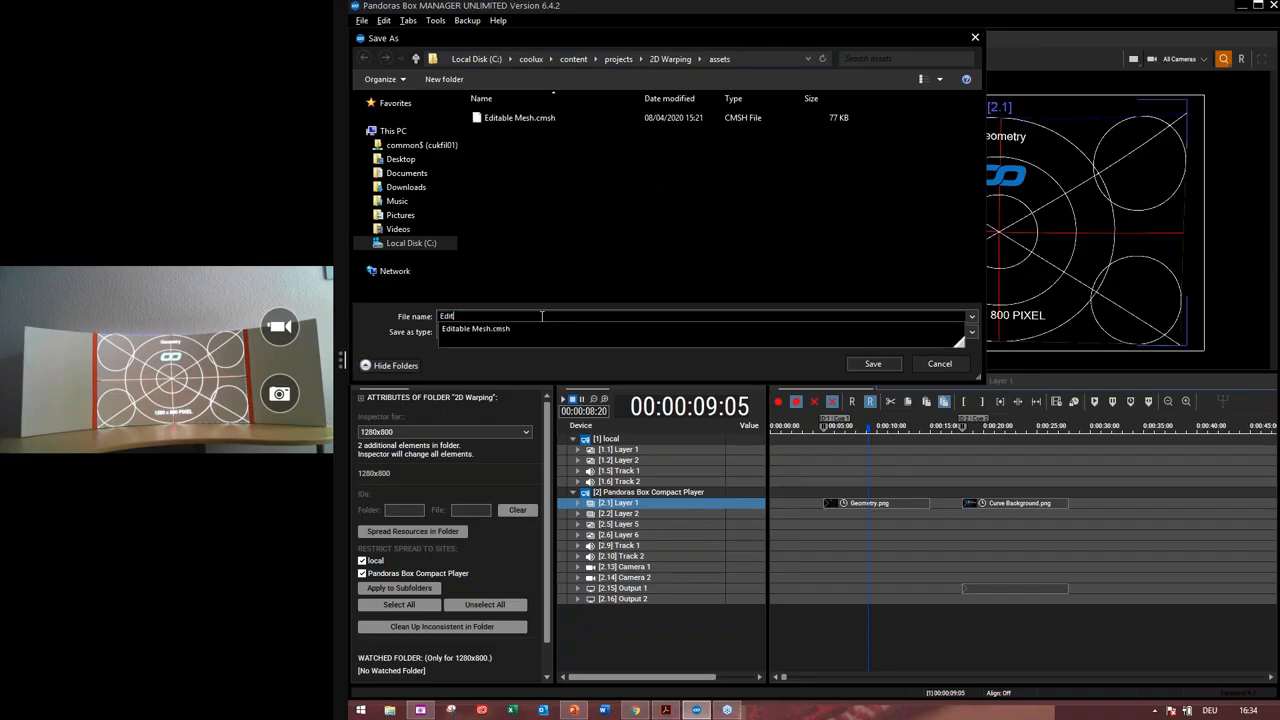
key("BackSpace")
key("BackSpace")
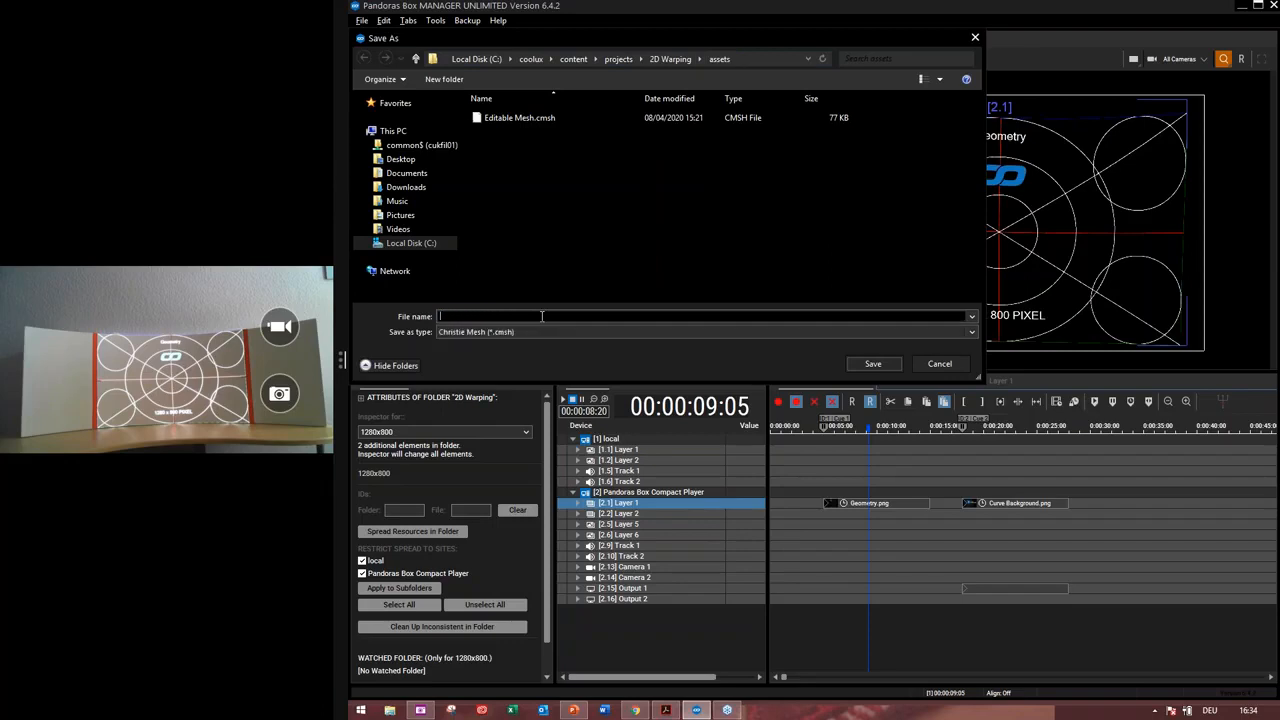
type("Test Mesh")
left_click(884, 368)
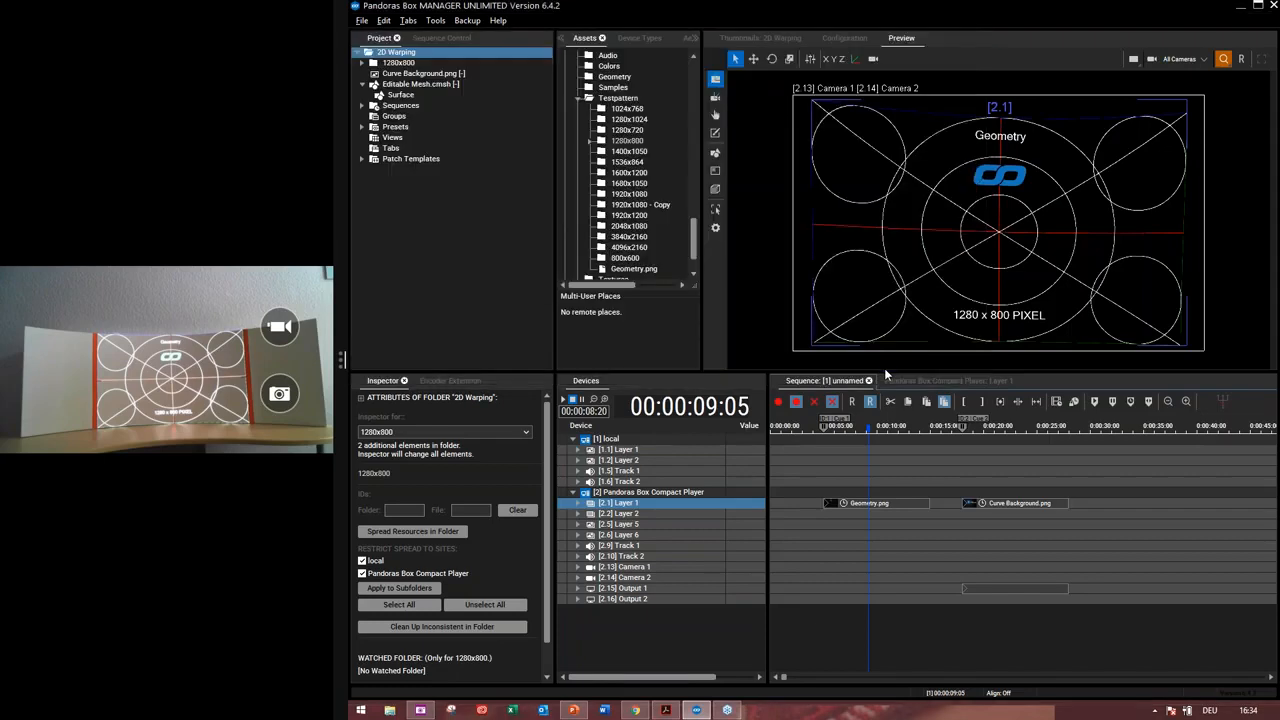
Expand Test Mesh.cmsh and open its Surface settings in the Inspector
left_click(430, 105)
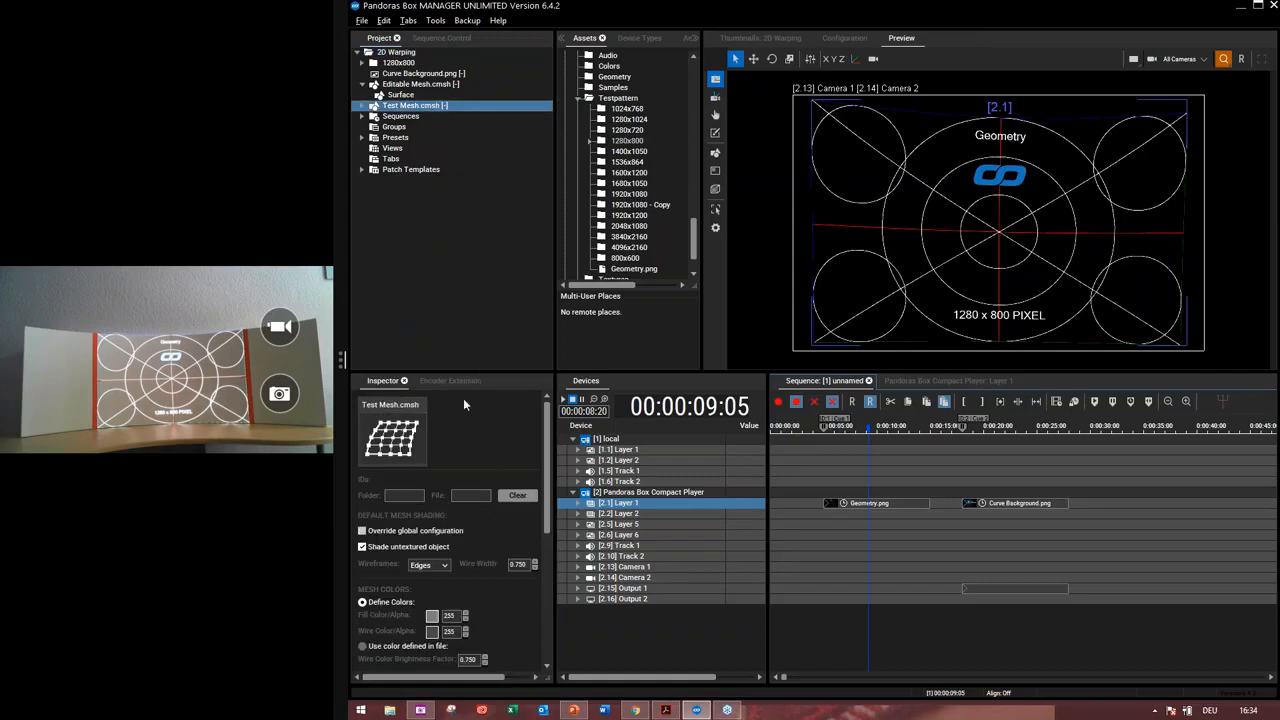
left_click(362, 106)
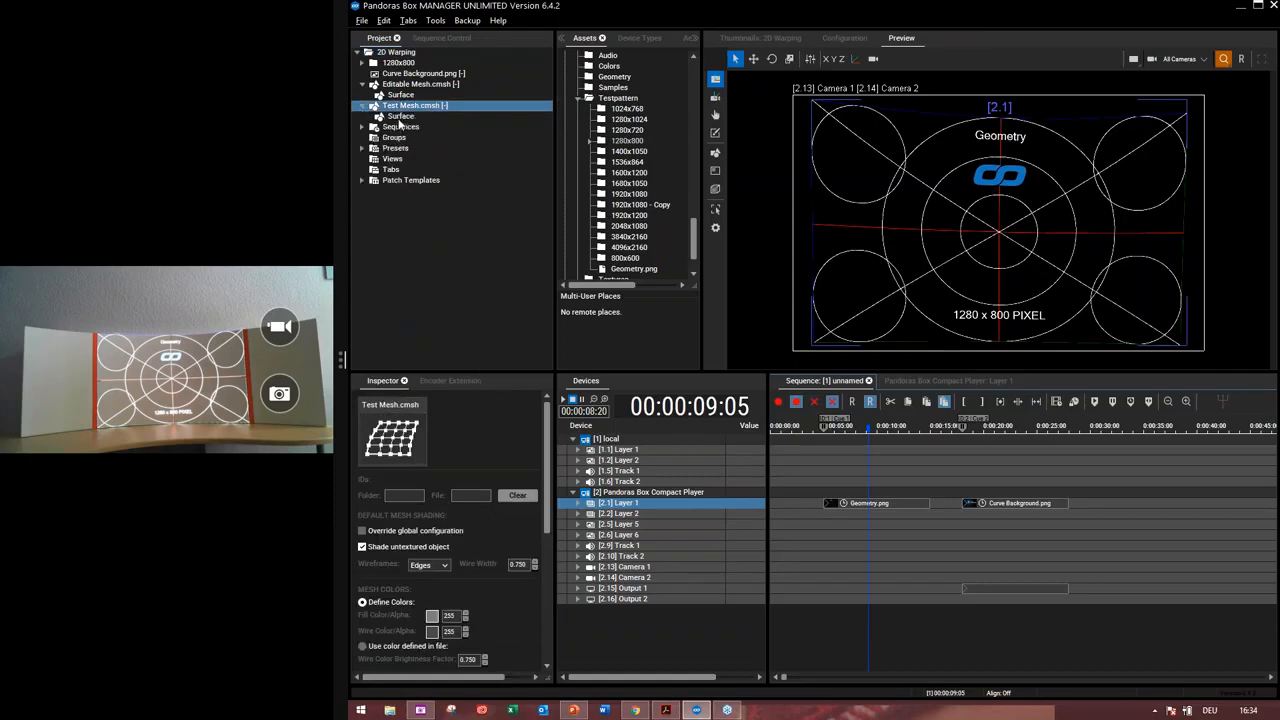
left_click(399, 117)
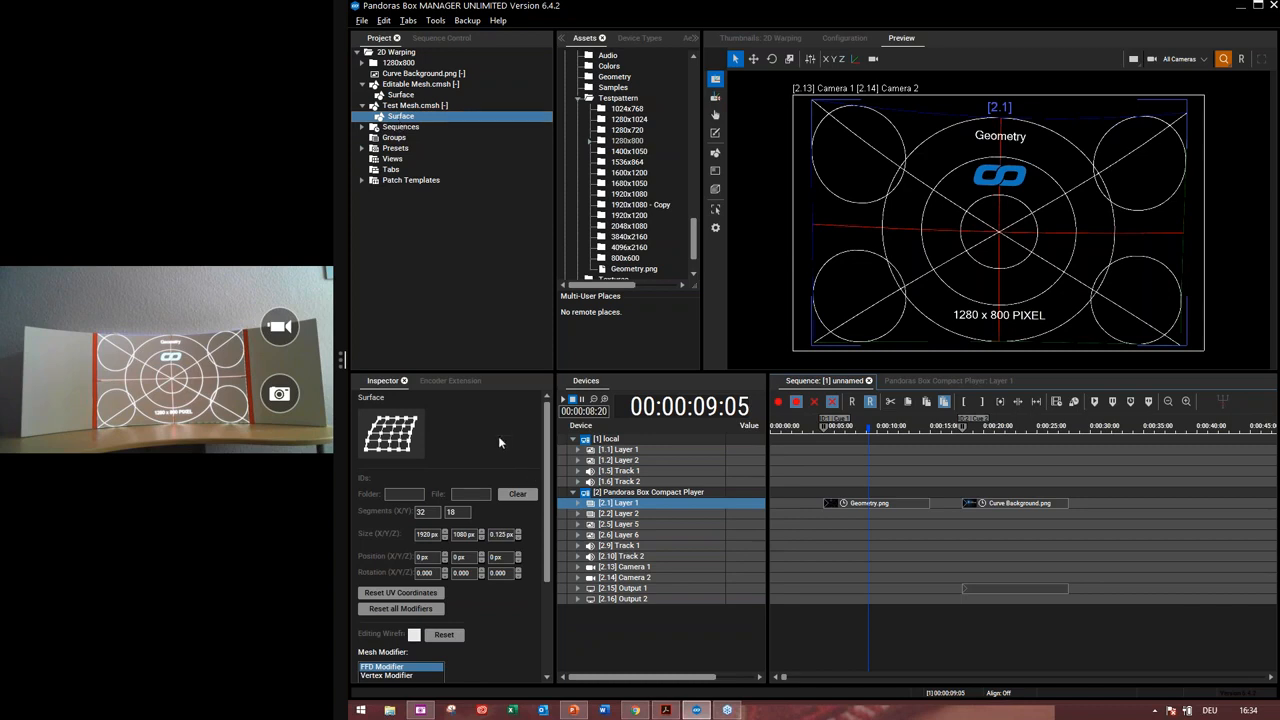
scroll(498, 436, "down", 3)
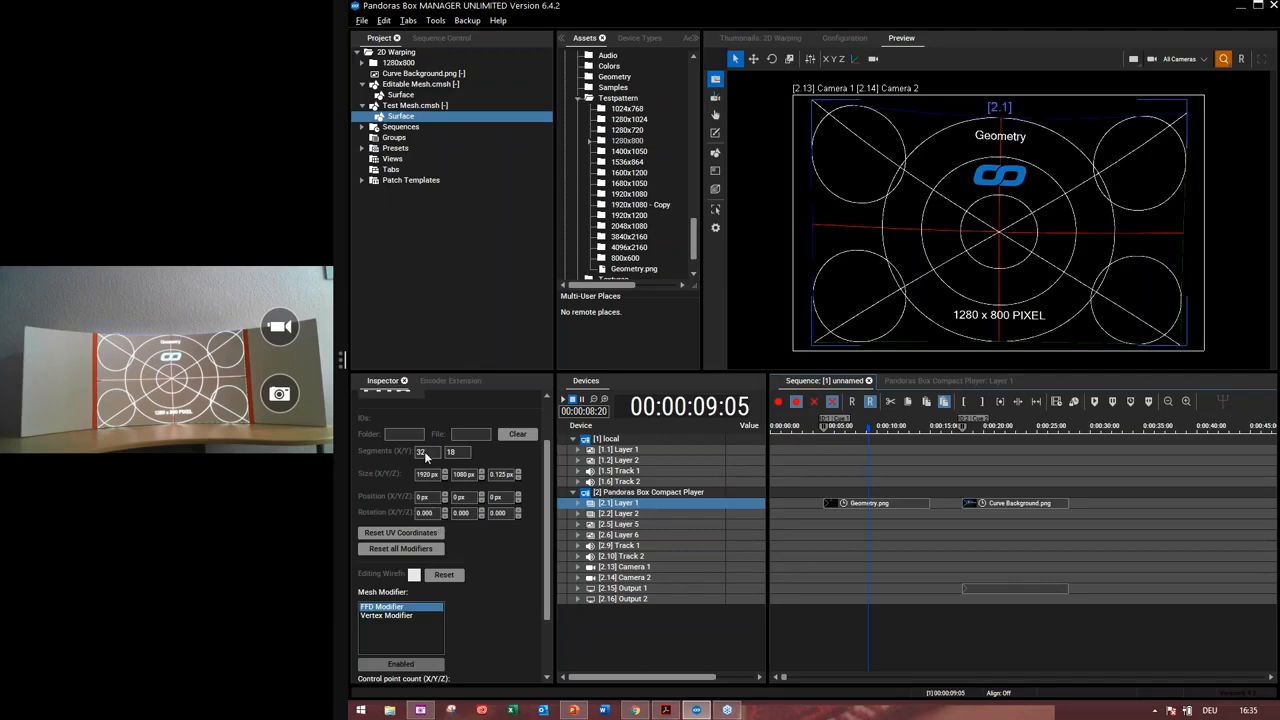
Move the playhead to about 1 second and apply Test Mesh.cmsh to Layer 1 of the Compact Player
left_click(788, 427)
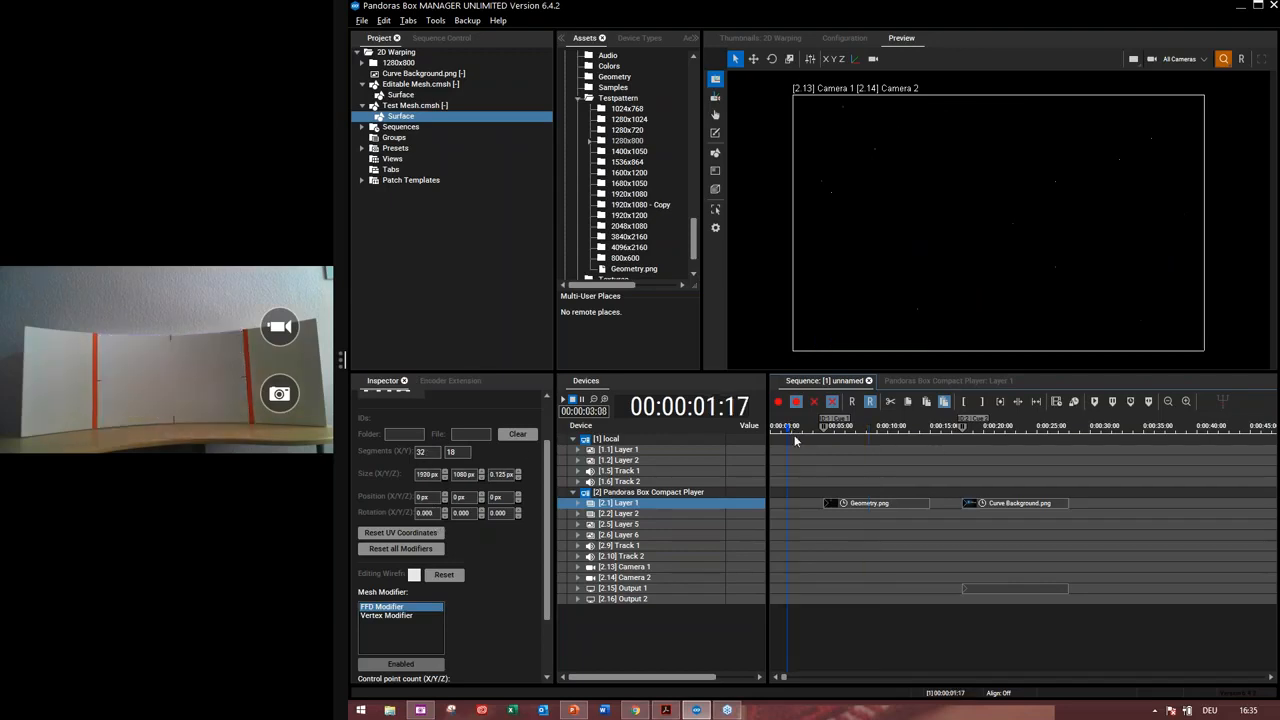
double_click(408, 108)
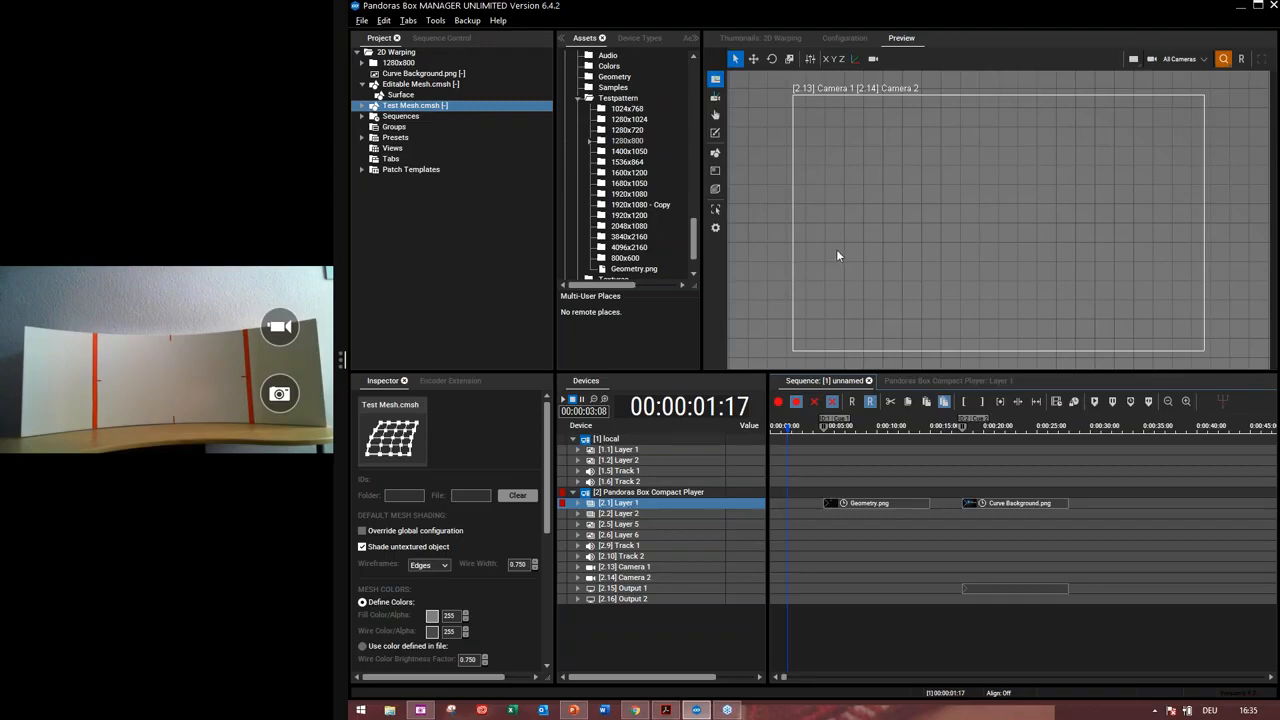
Turn on Mesh Editing Mode and select the mesh in the preview
left_click(716, 155)
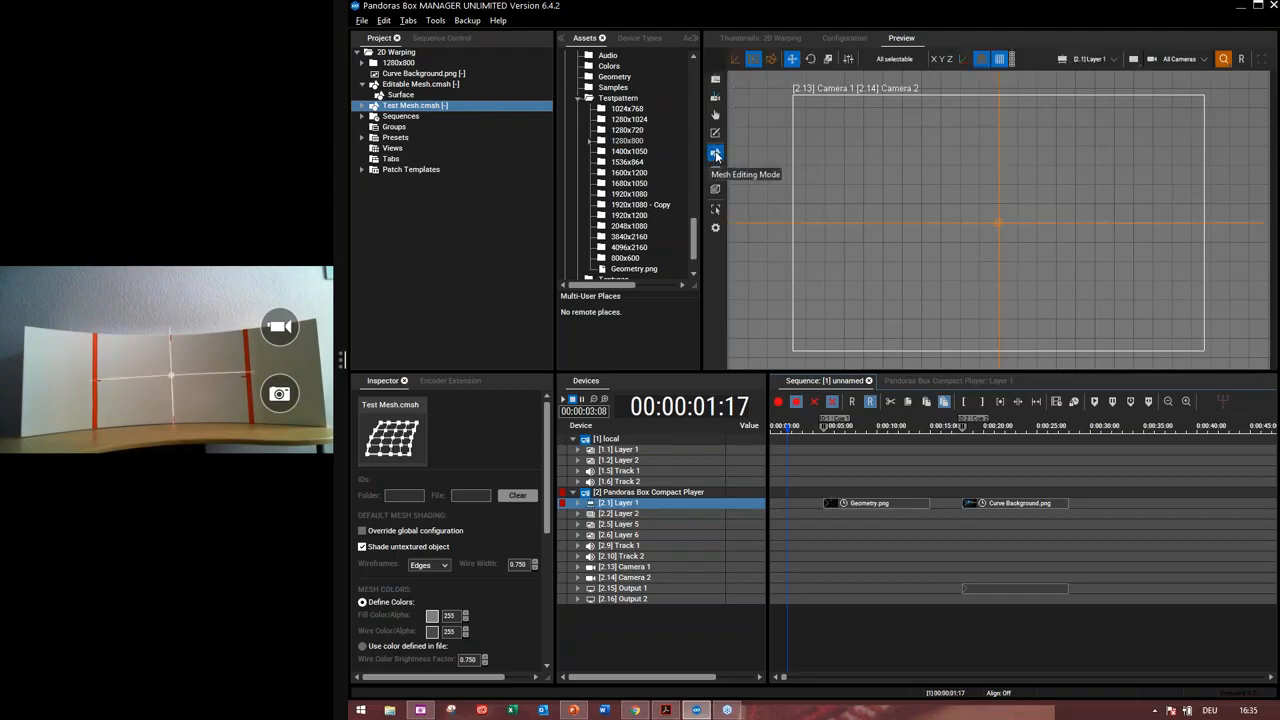
left_click(1004, 219)
scroll(1004, 219, "down", 3)
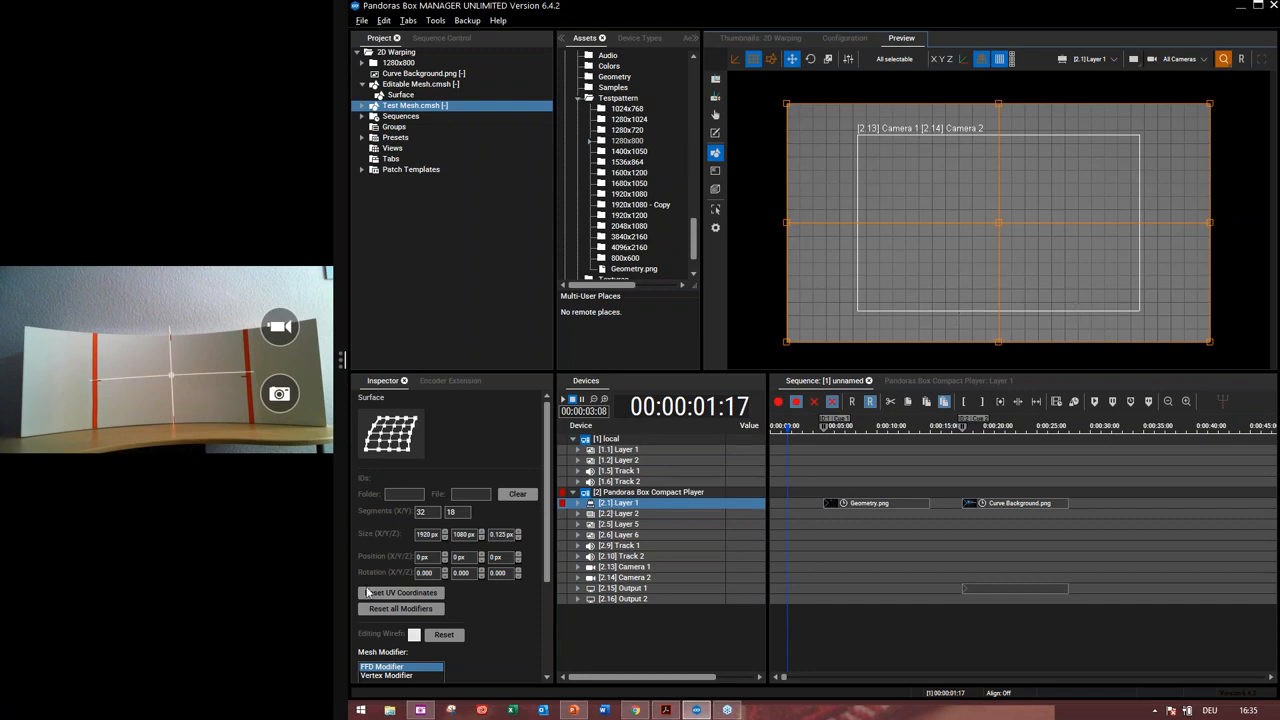
Set the Test Mesh surface size to 1280 px by 800 px
left_click(425, 537)
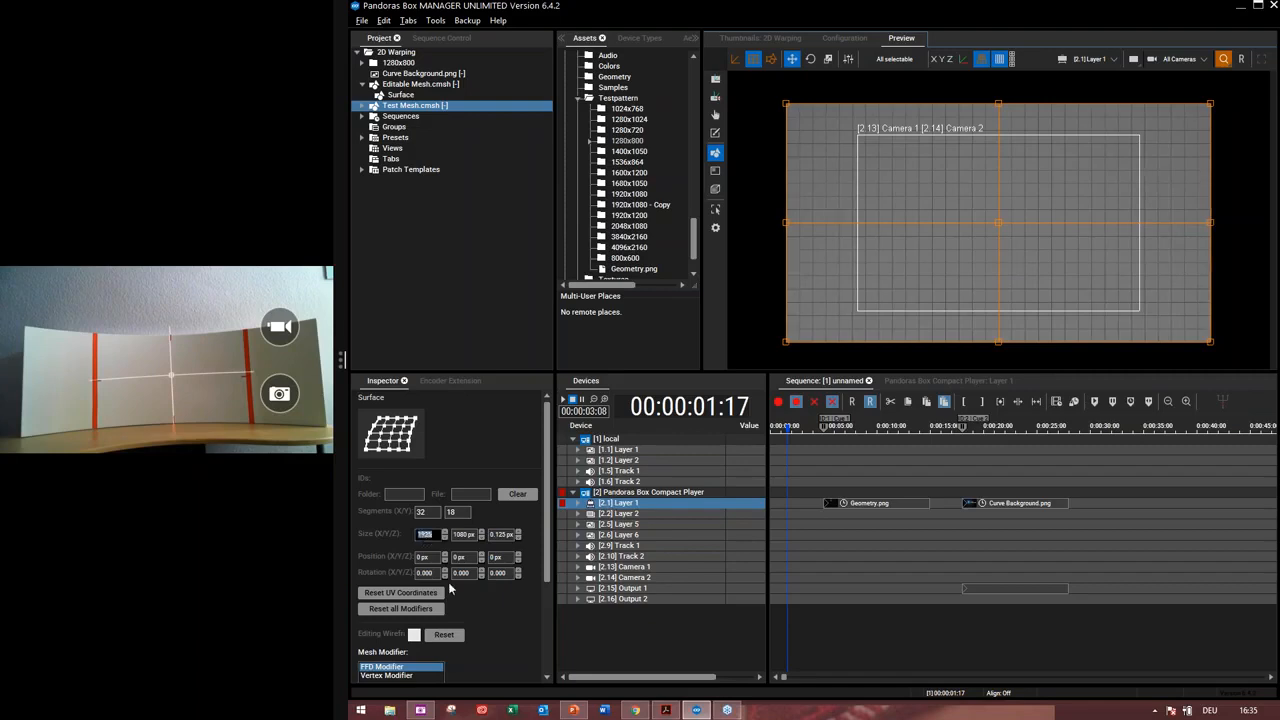
type("128")
key("Return")
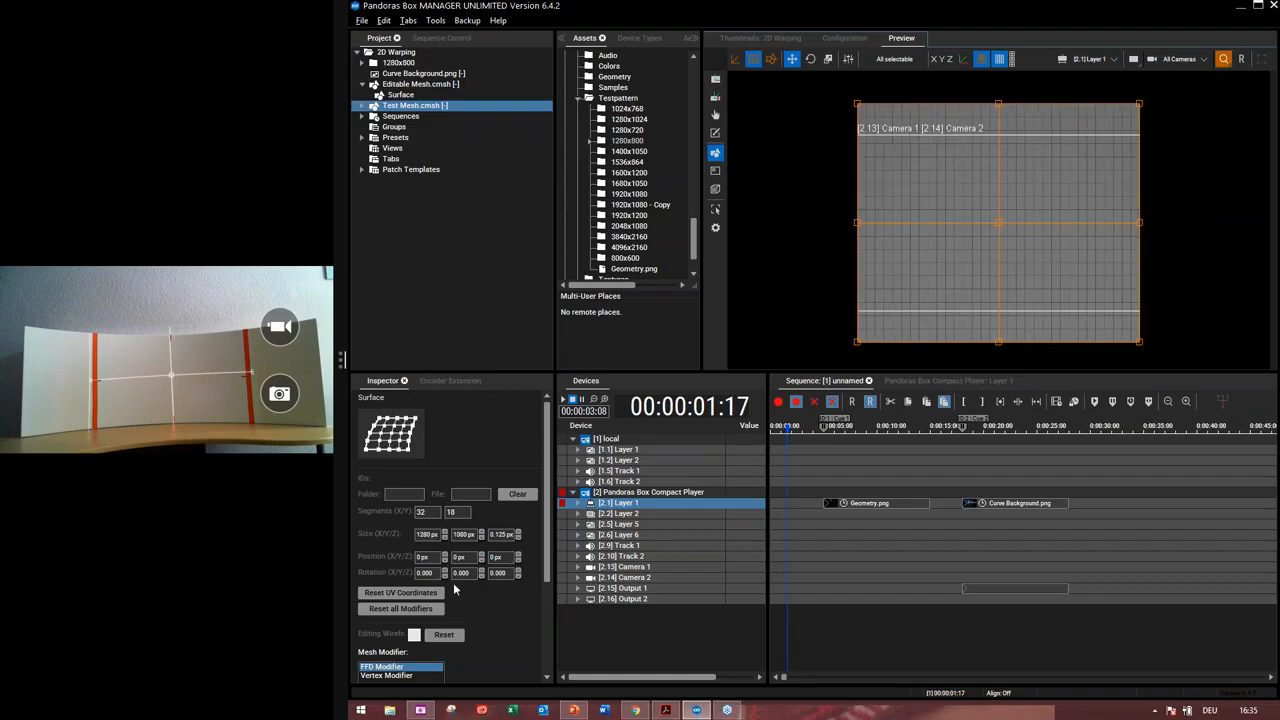
left_click(462, 536)
type("80")
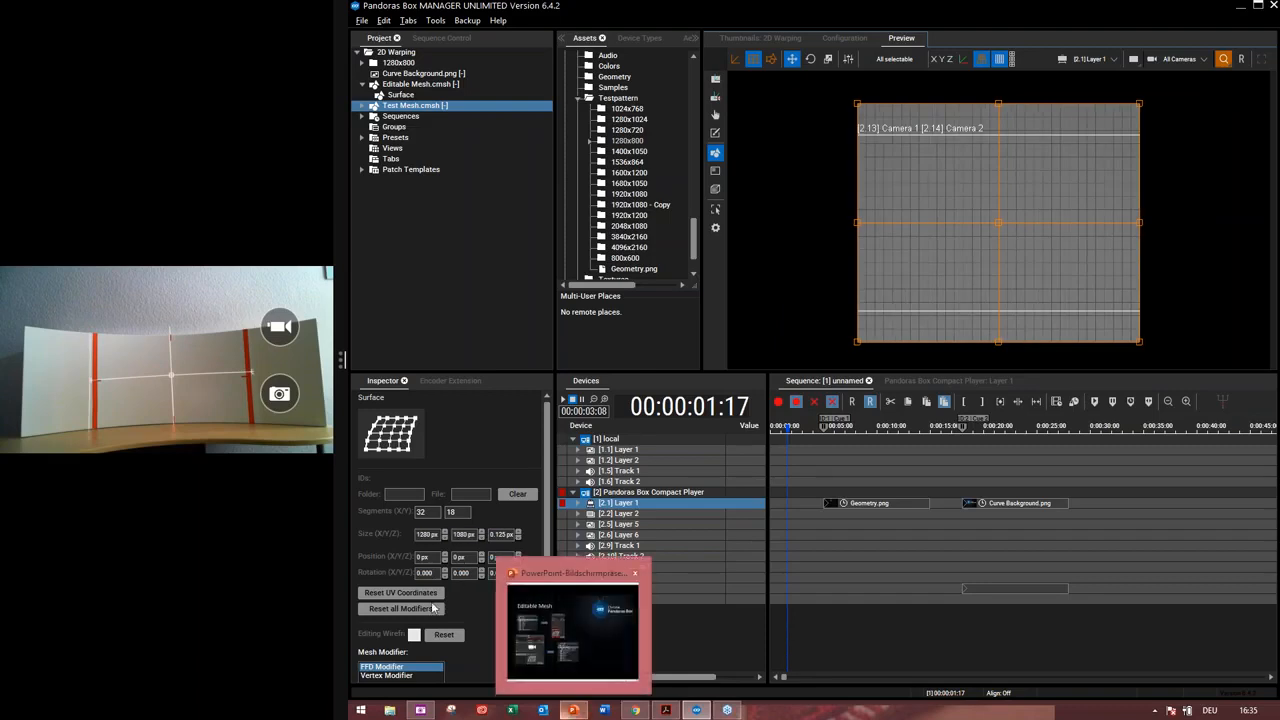
left_click(458, 537)
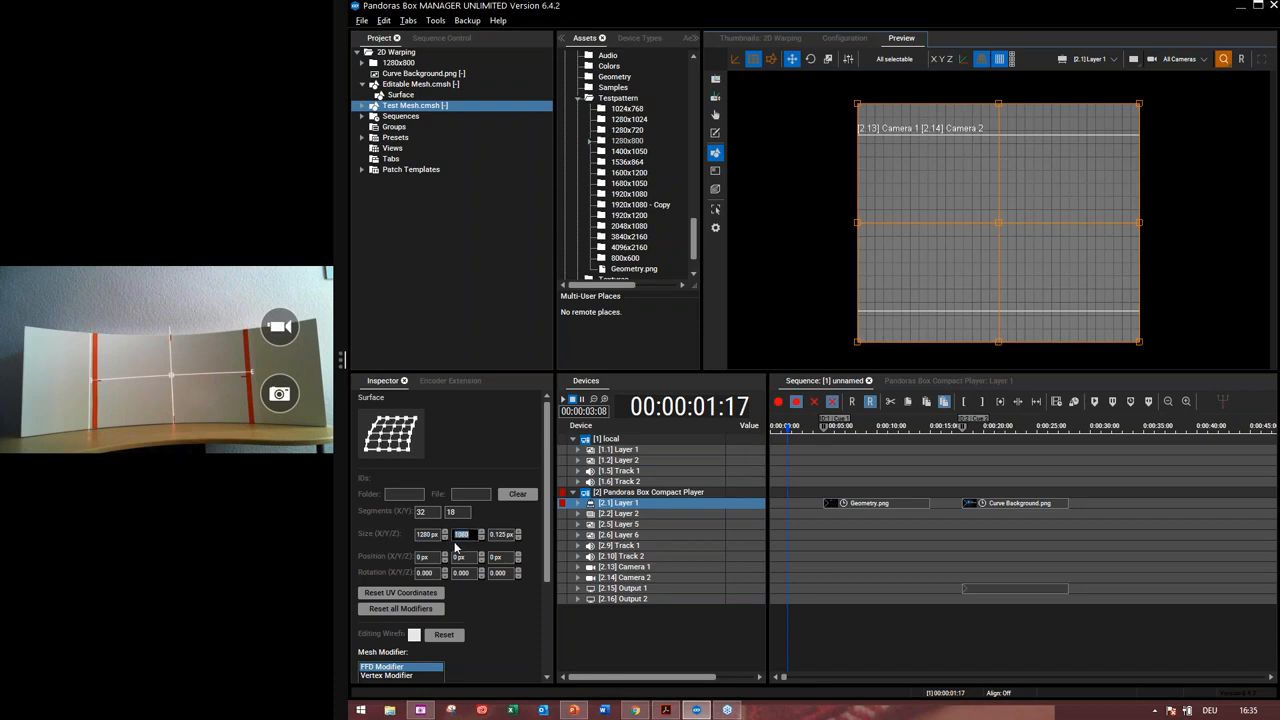
type("800")
key("Return")
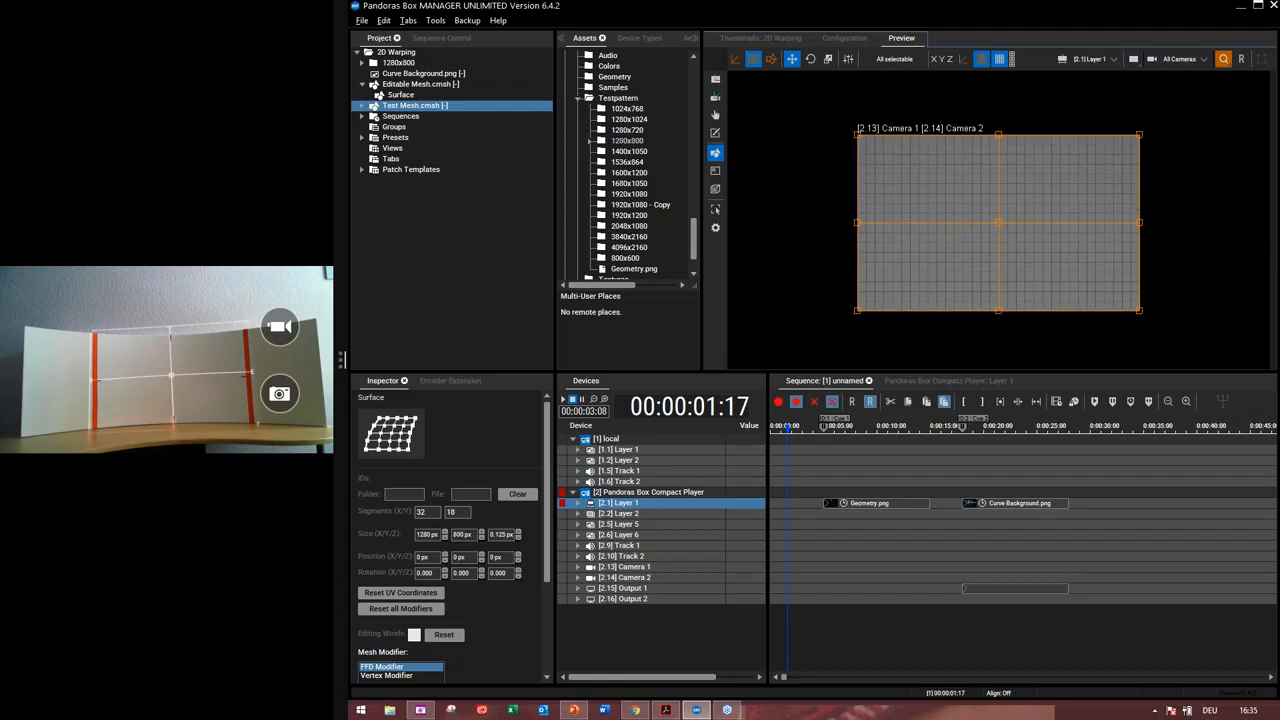
Apply Geometry.png from the 1280x800 folder to the layer, then collapse the folder
double_click(409, 65)
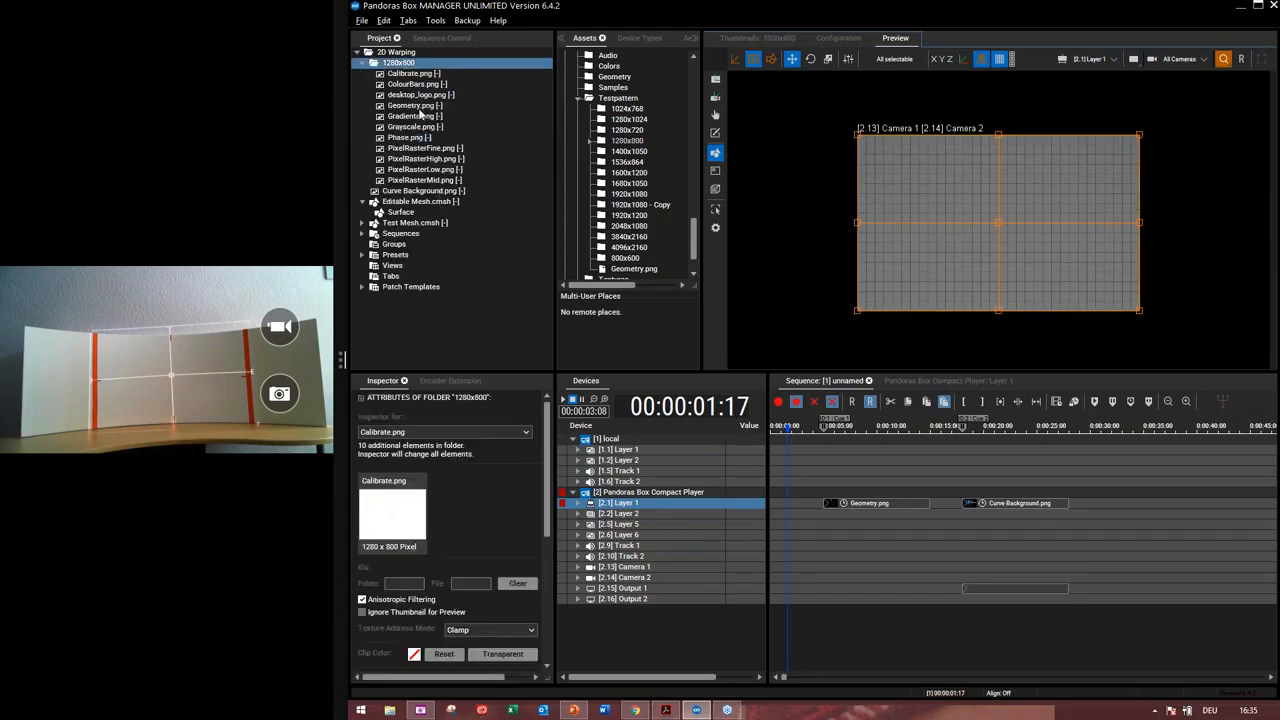
left_click(418, 106)
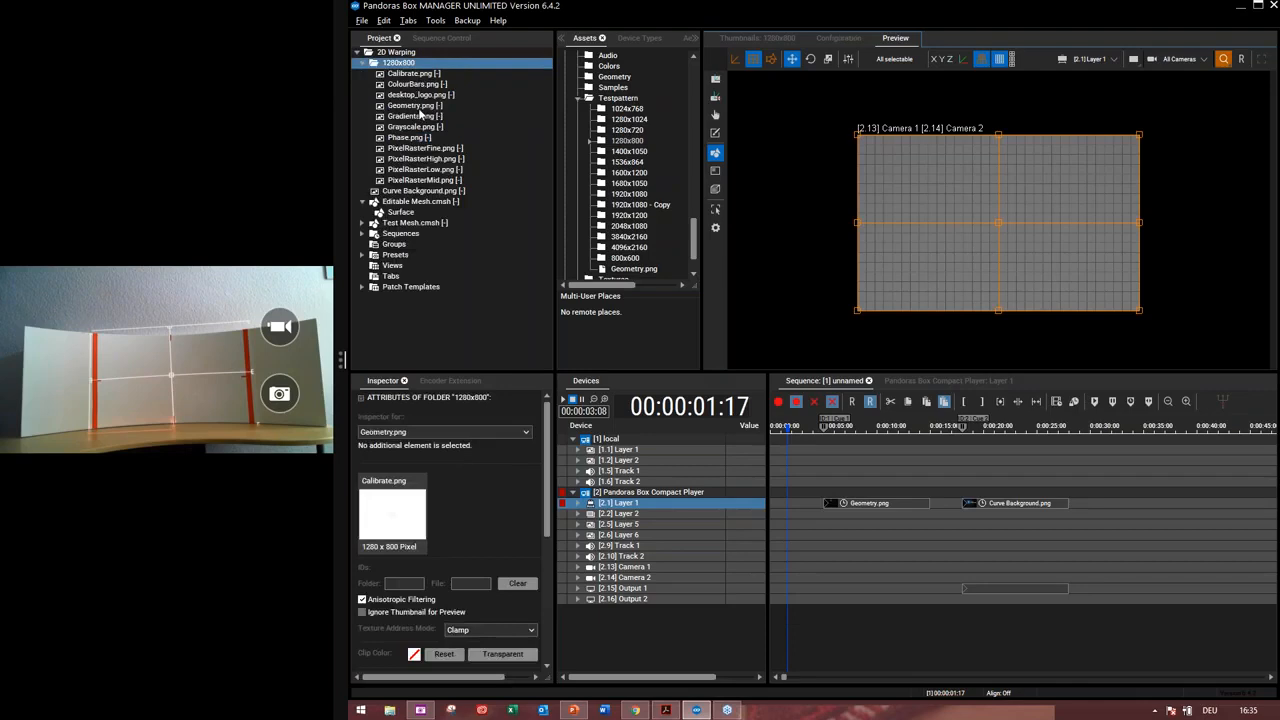
double_click(366, 66)
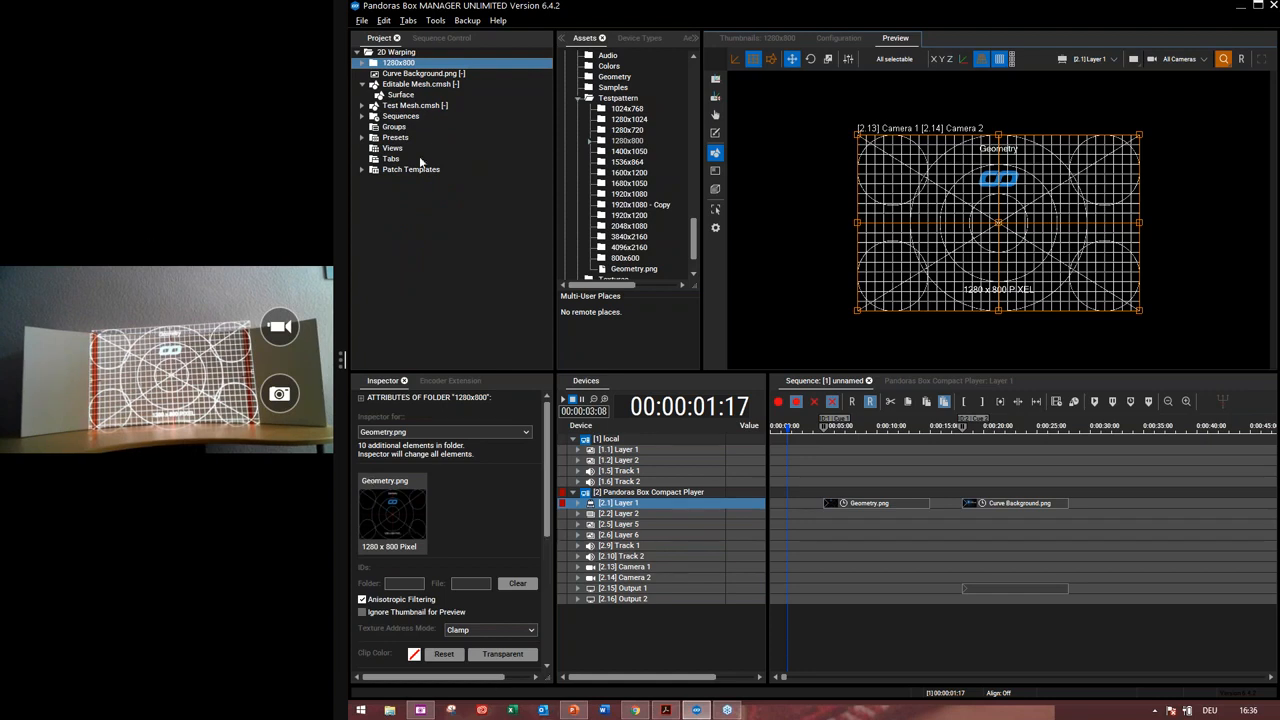
Set the Test Mesh surface segments to 16 by 9
left_click(419, 105)
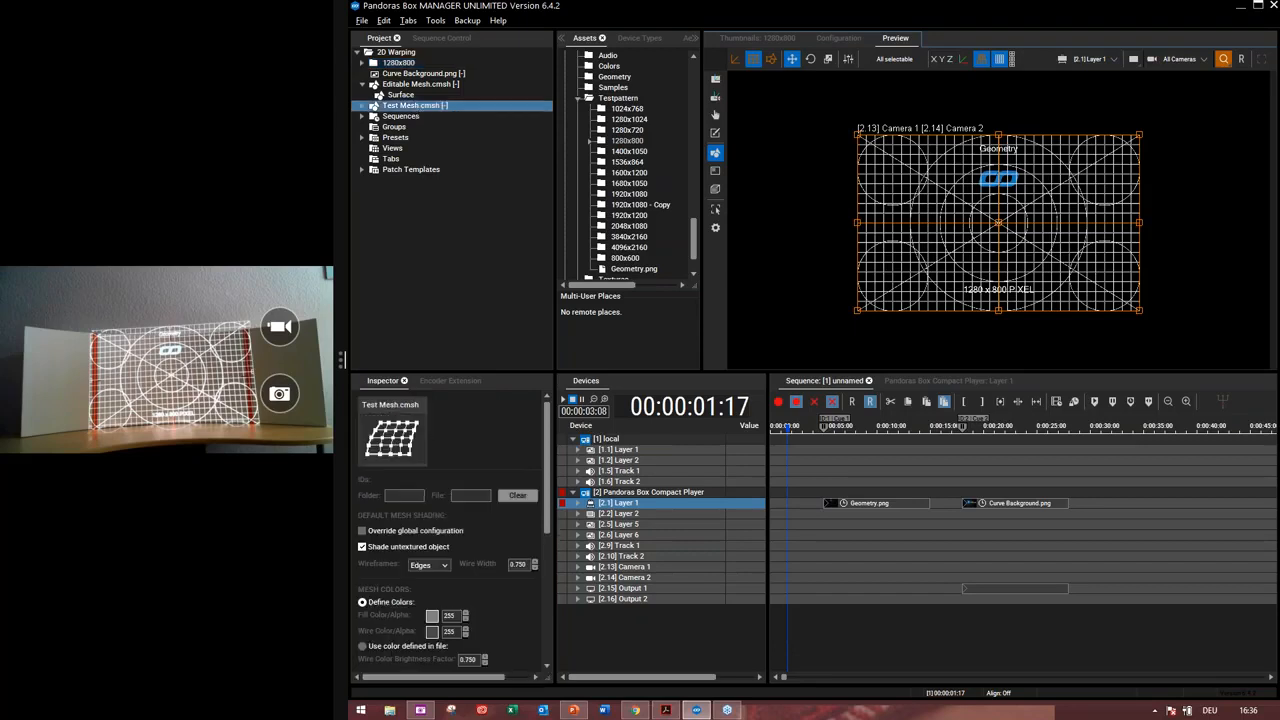
left_click(363, 106)
left_click(400, 118)
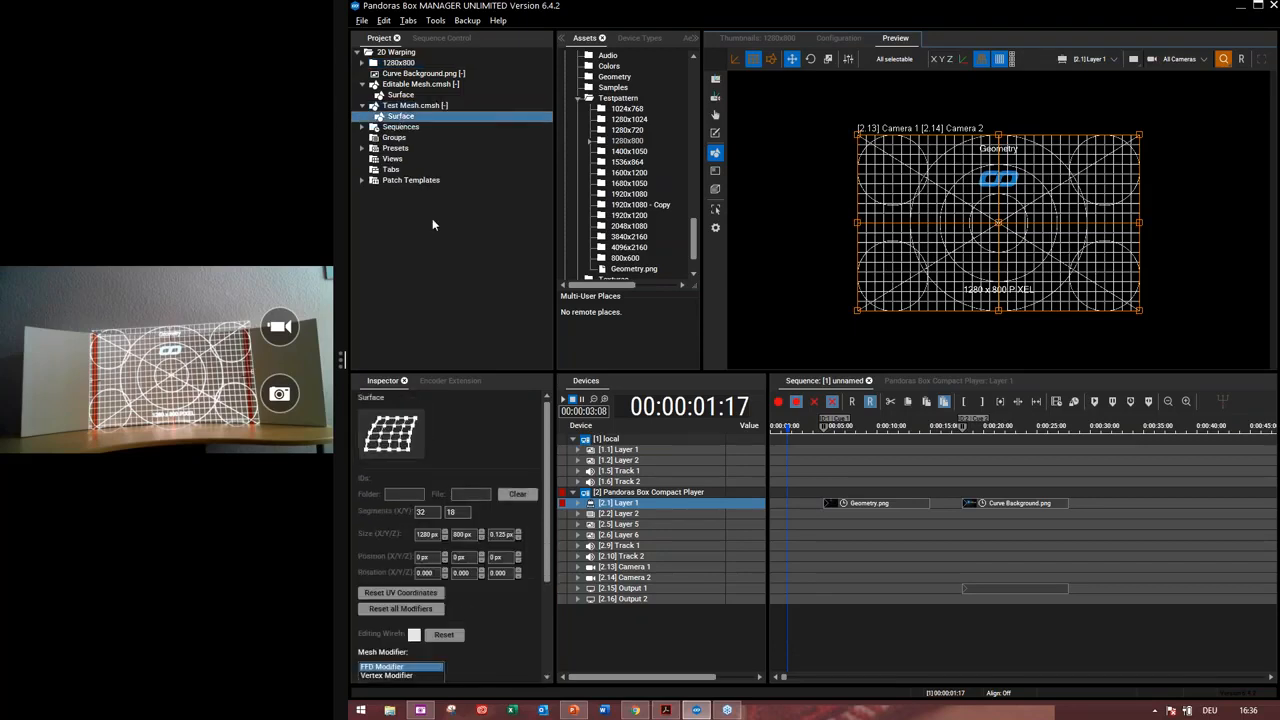
double_click(424, 512)
type("16")
key("Tab")
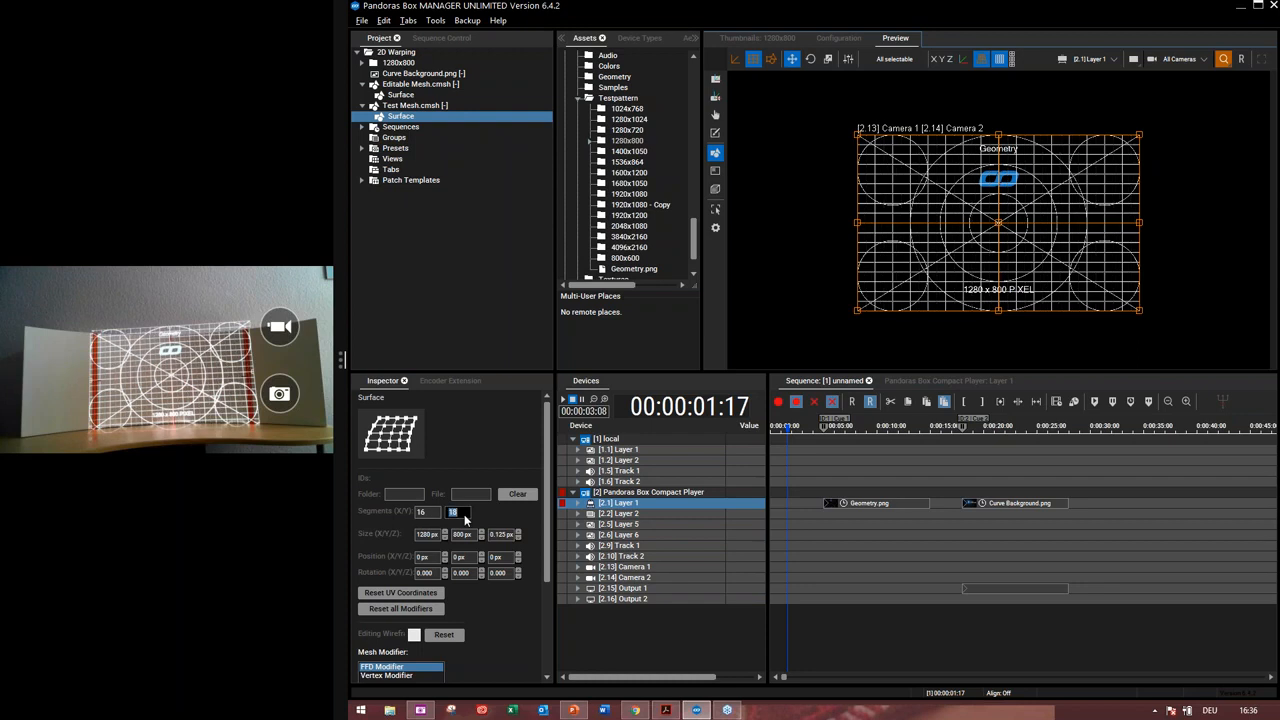
type("9")
key("Return")
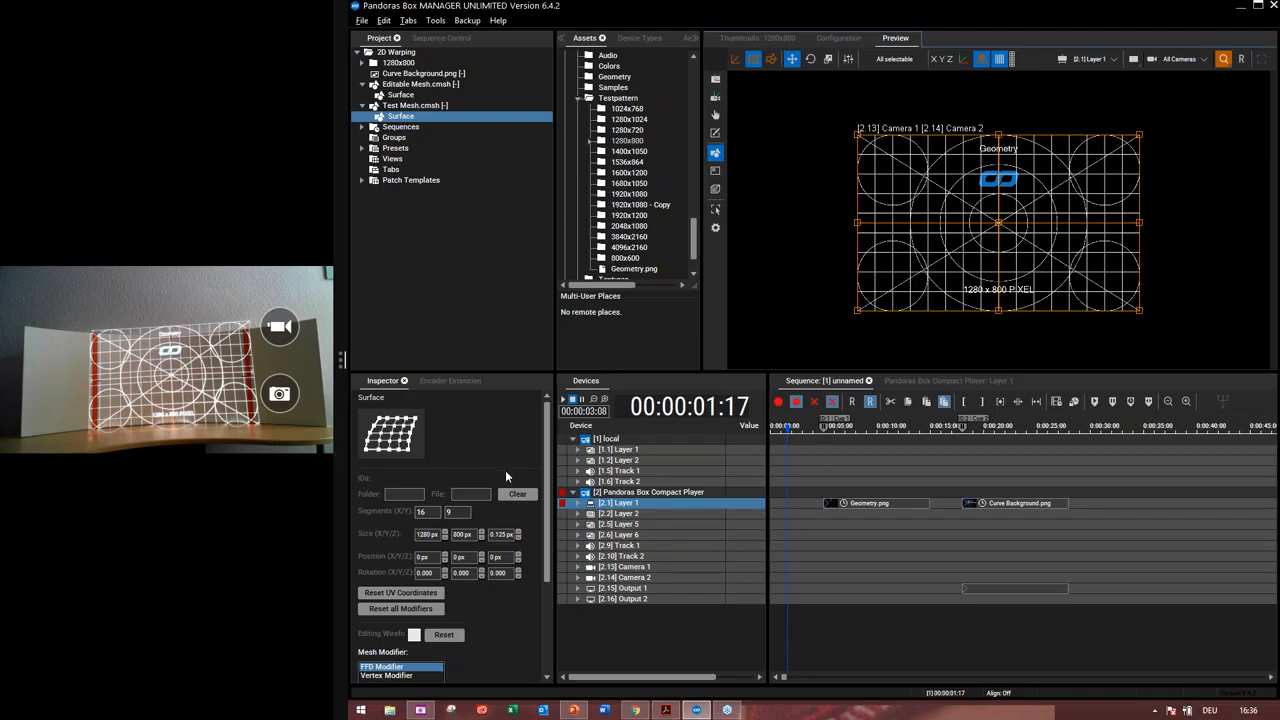
scroll(505, 475, "down", 5)
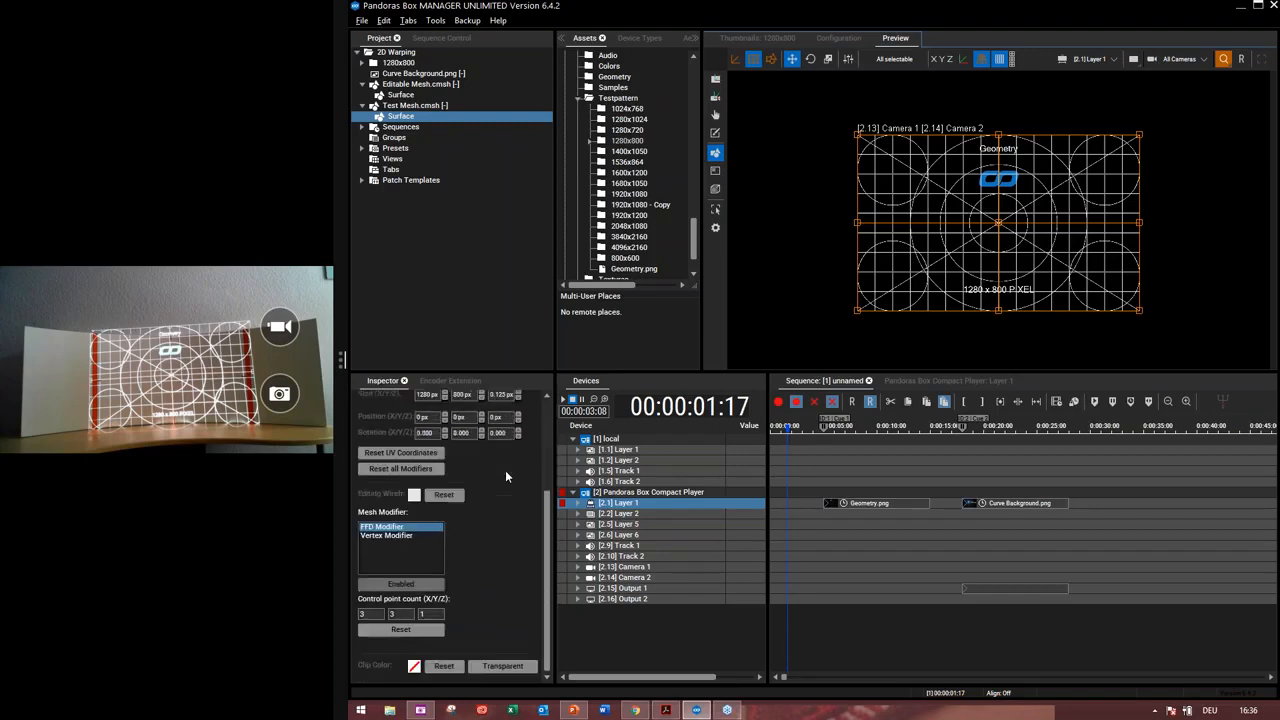
scroll(505, 476, "up", 2)
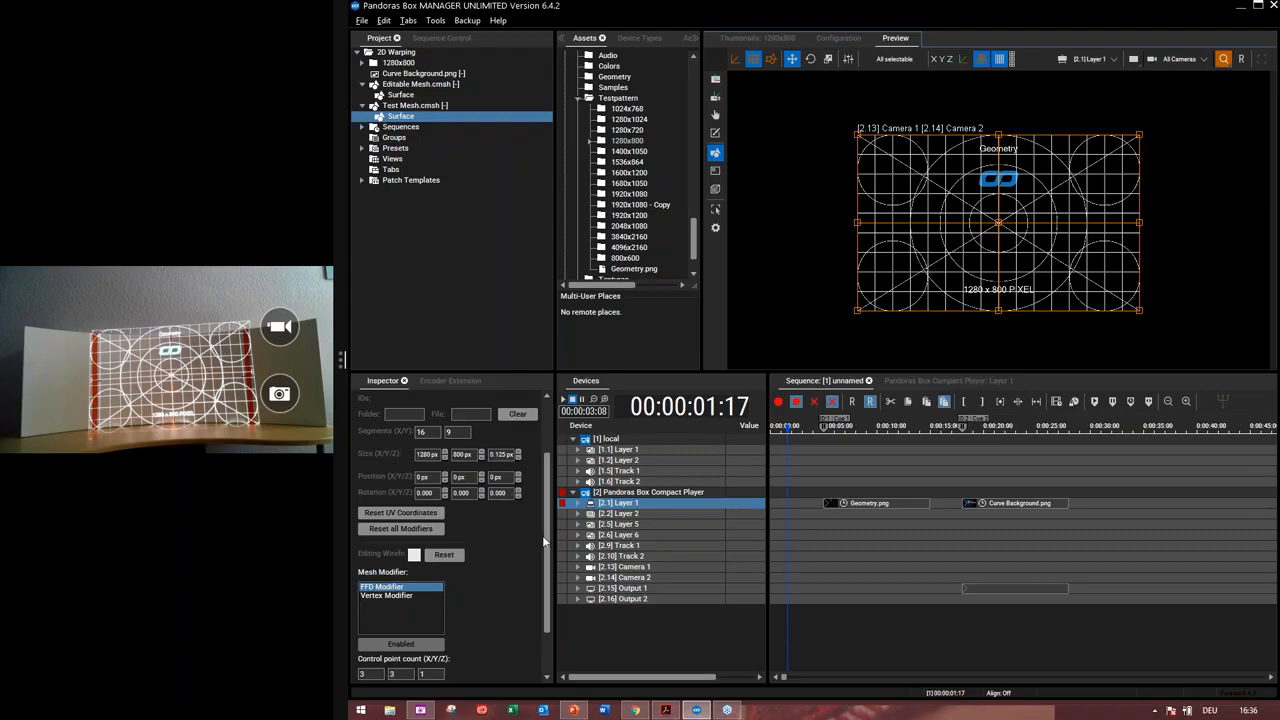
Set the FFD modifier's control point count to 5 by 3 and apply it with Reset
left_click_drag(546, 530, 540, 590)
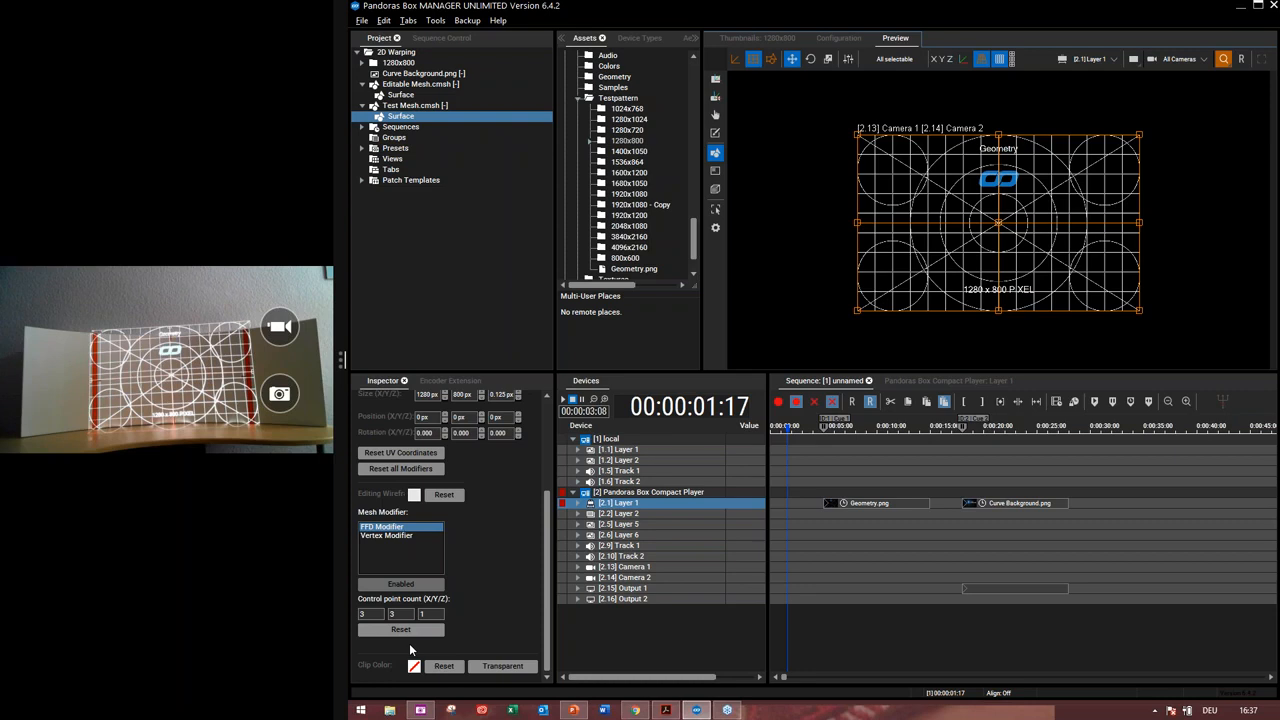
double_click(370, 615)
type("5")
key("Return")
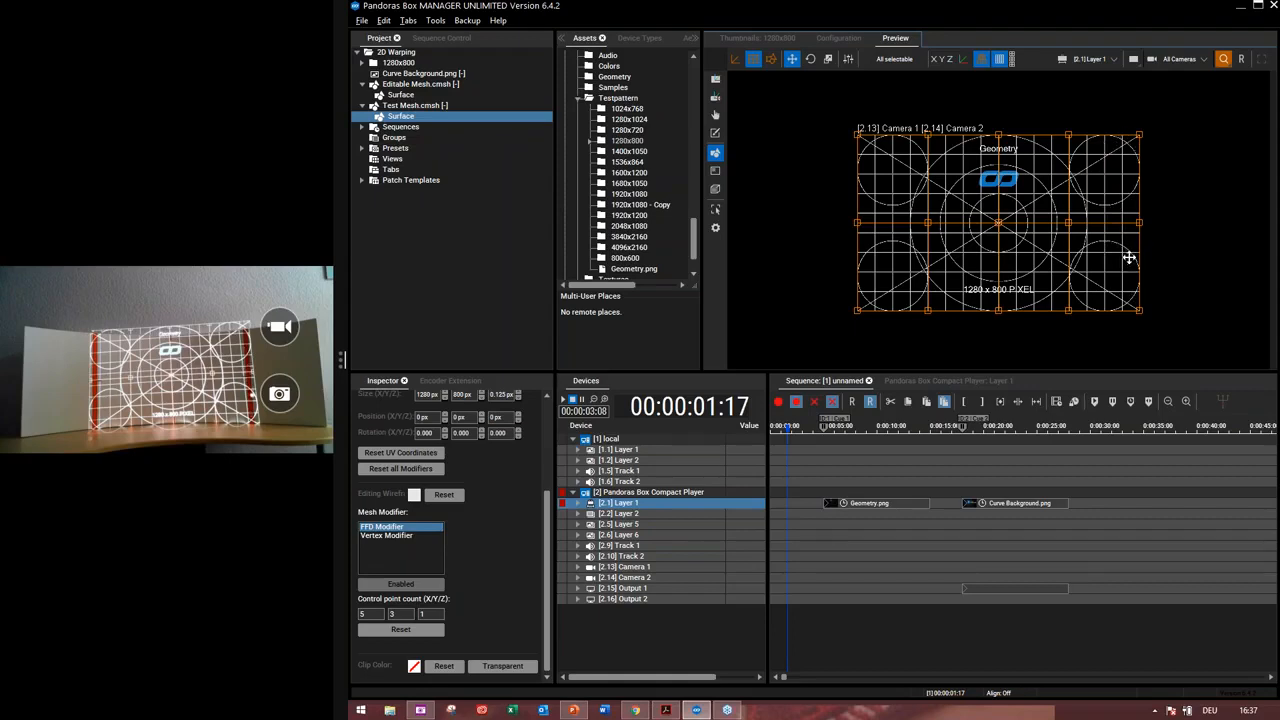
double_click(401, 617)
Pull the mesh's top-left FFD control point downward to bend the upper edge, then switch to vertex editing
left_click(857, 133)
left_click_drag(857, 133, 860, 160)
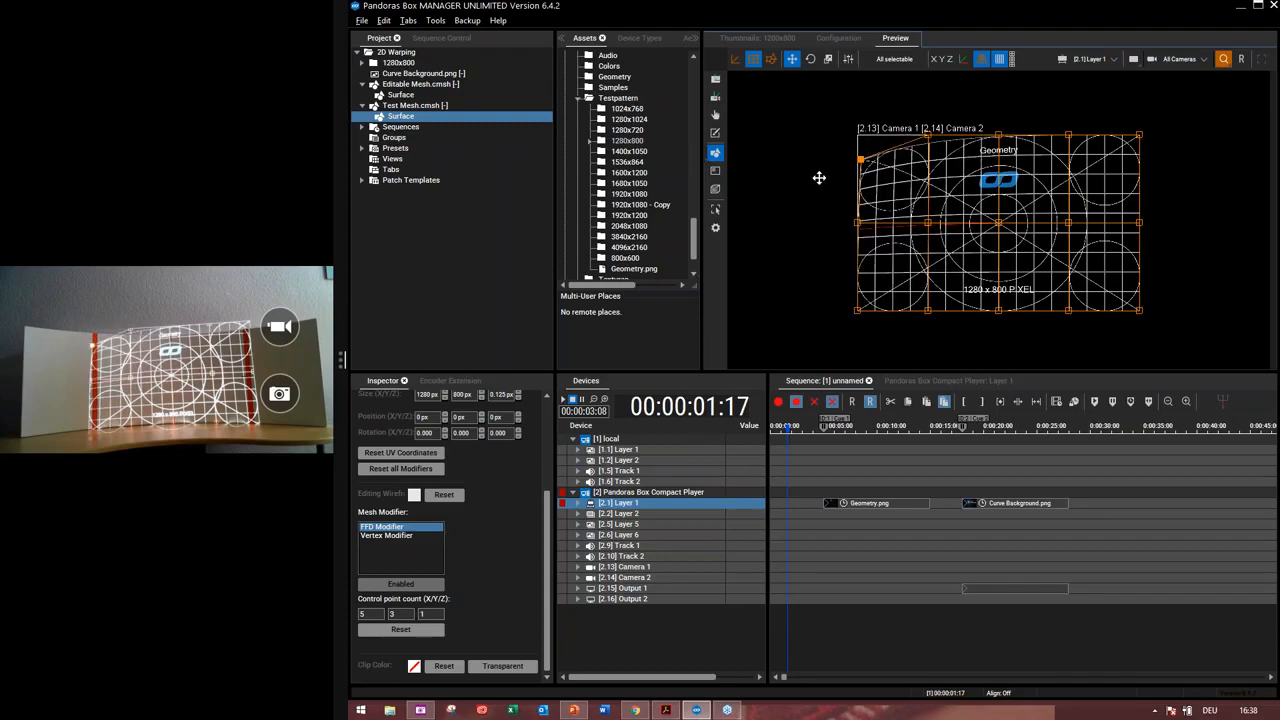
left_click(771, 60)
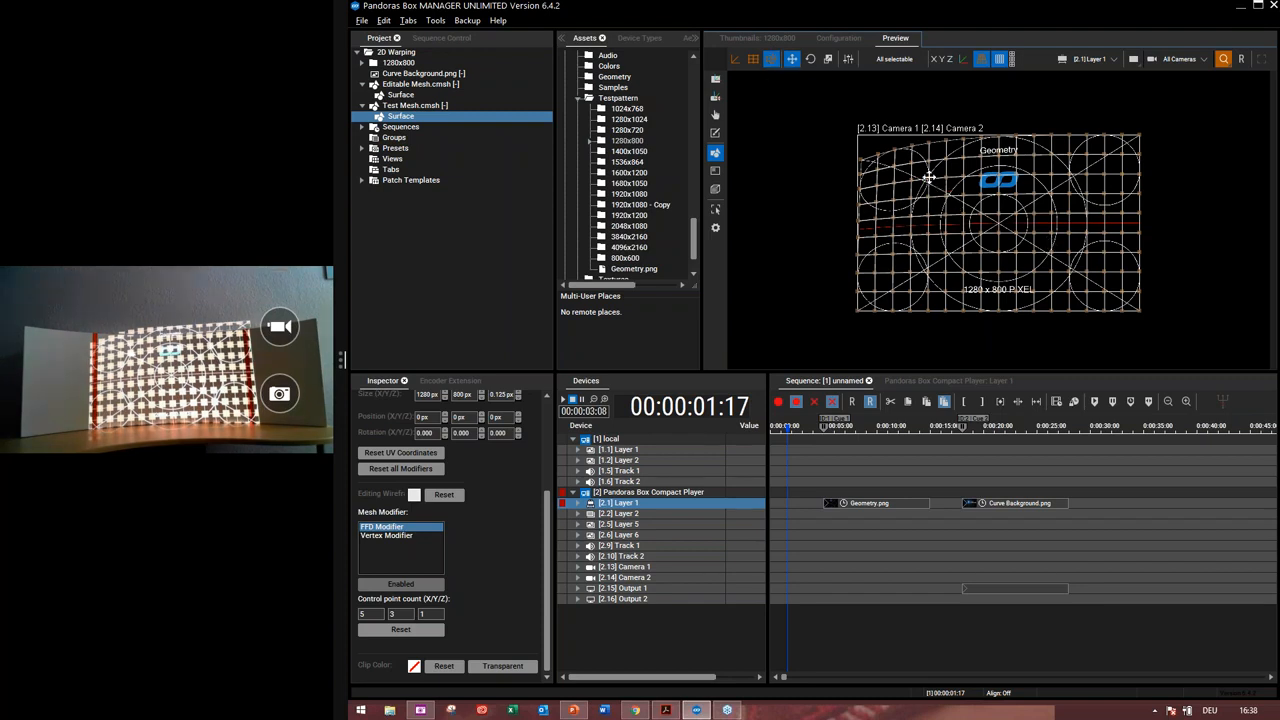
Nudge a single mesh vertex near the upper-left area of the test pattern
scroll(930, 183, "up", 4)
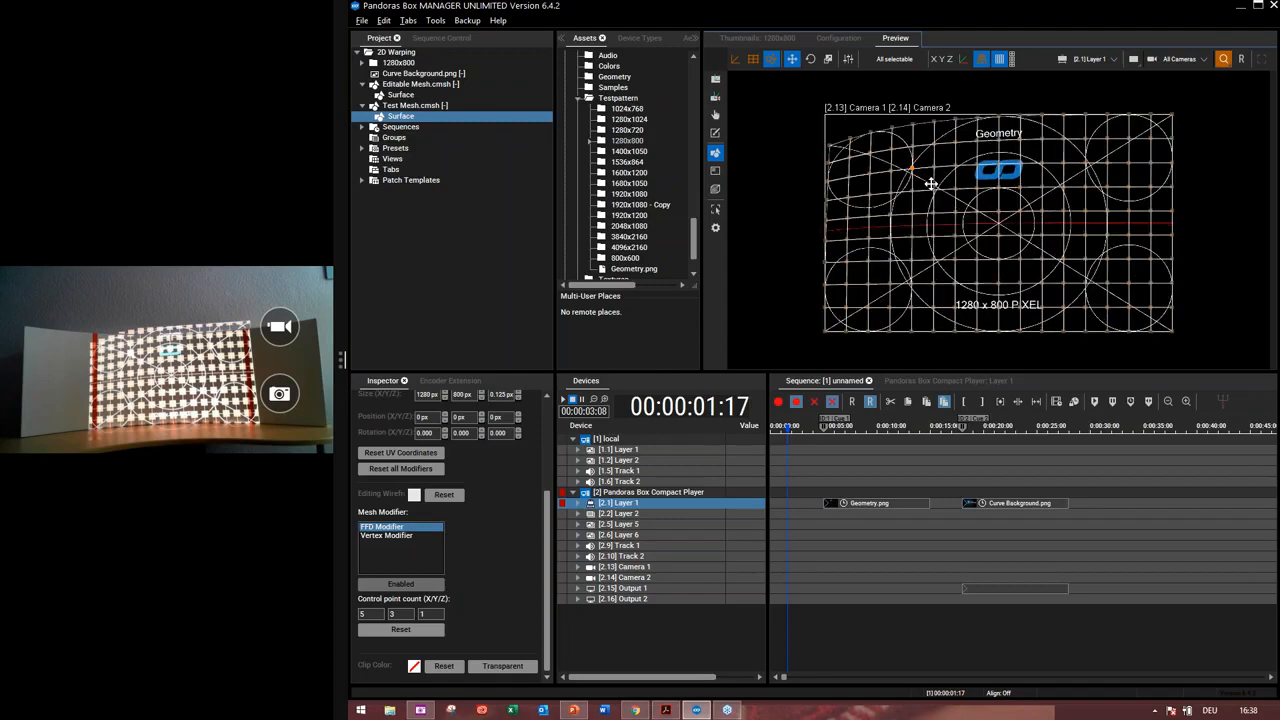
scroll(892, 190, "up", 3)
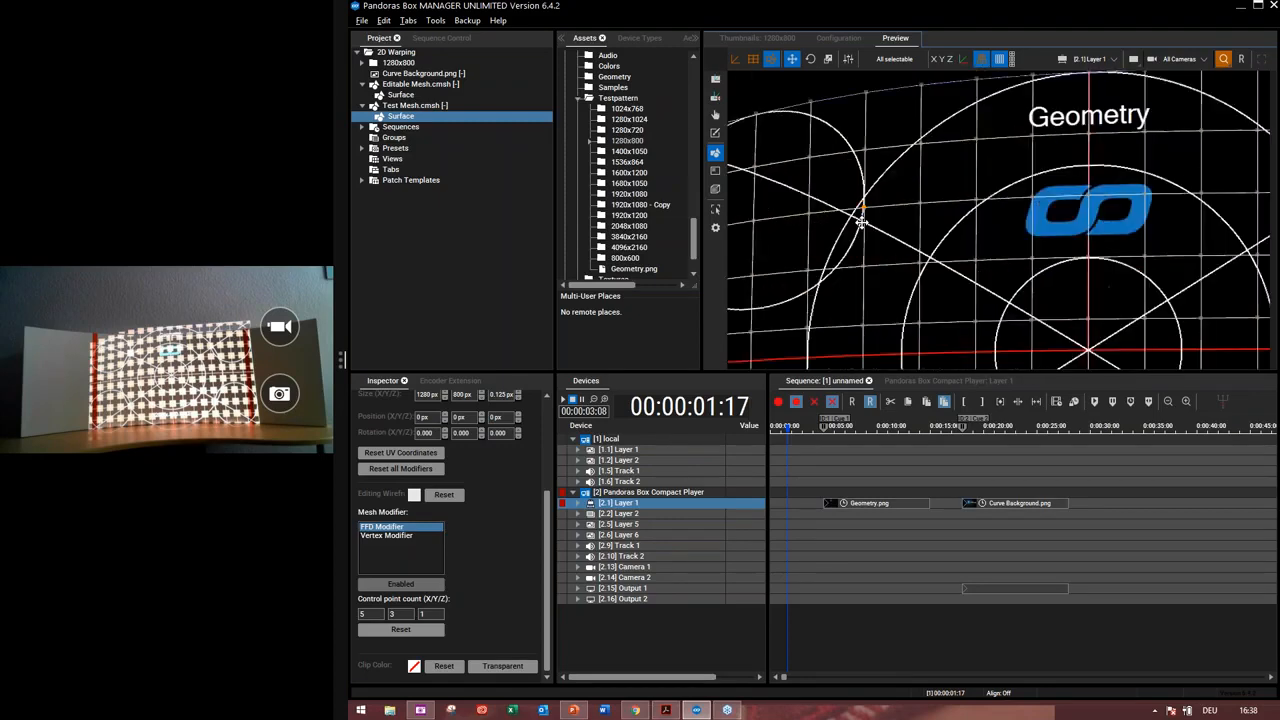
mouse_move(857, 200)
left_mouse_down()
mouse_move(846, 191)
mouse_move(823, 214)
mouse_move(866, 220)
mouse_move(835, 203)
mouse_move(857, 194)
mouse_move(894, 214)
mouse_move(846, 205)
left_mouse_up()
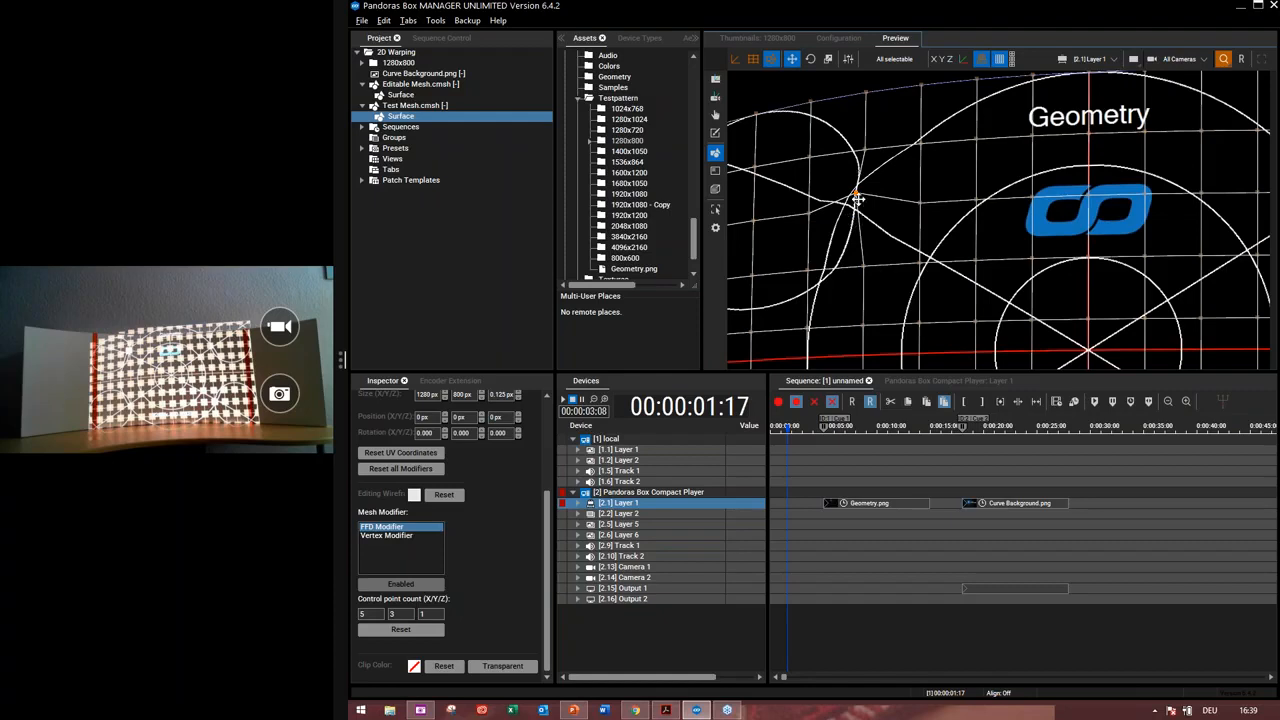
mouse_move(851, 200)
left_mouse_down()
mouse_move(874, 211)
mouse_move(849, 191)
mouse_move(862, 203)
left_mouse_up()
Nudge another mesh vertex near the centre of the test pattern
scroll(877, 197, "down", 5)
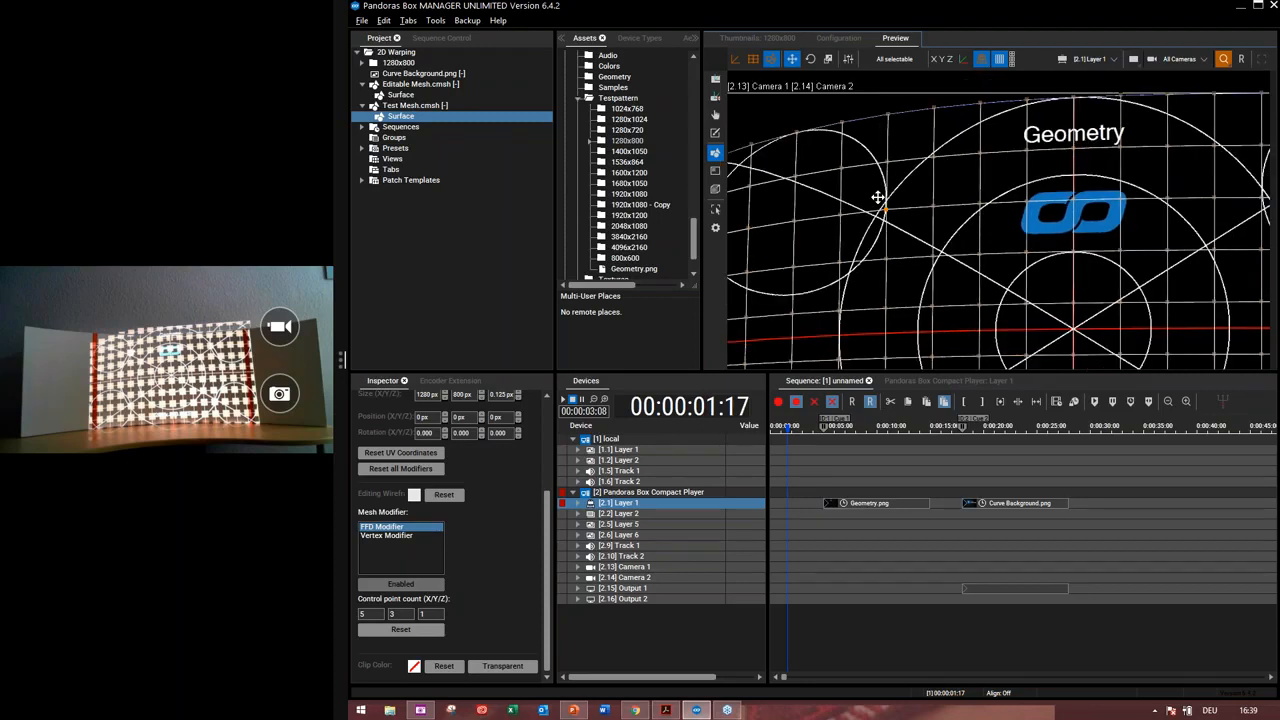
scroll(990, 221, "down", 4)
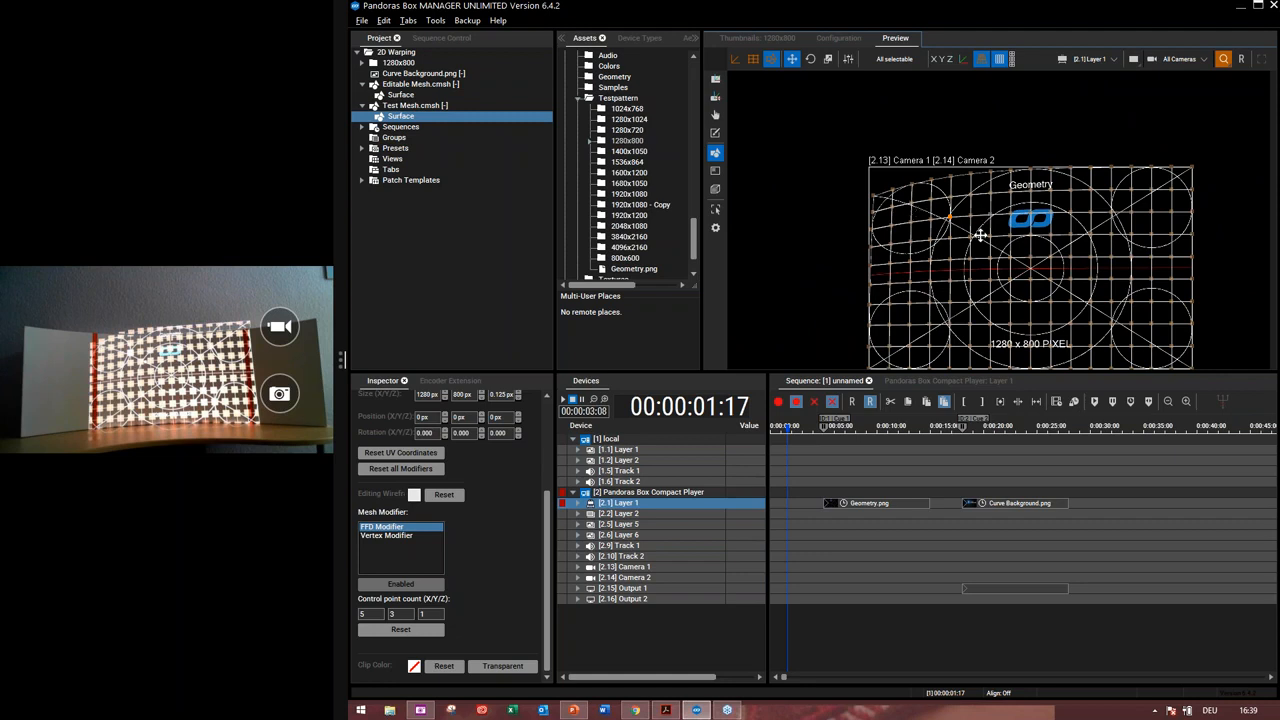
scroll(1069, 271, "down", 1)
left_click_drag(1069, 271, 1051, 257)
scroll(1016, 259, "down", 1)
scroll(1016, 259, "up", 1)
scroll(1016, 259, "up", 2)
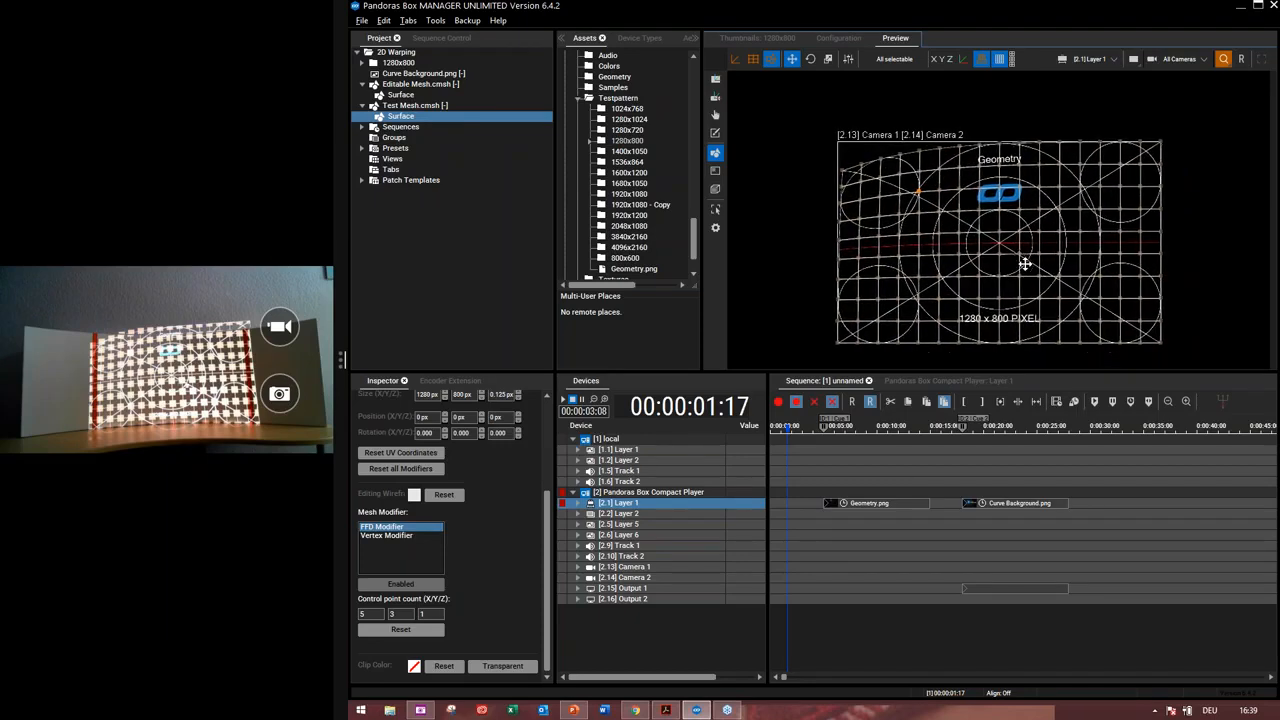
scroll(1025, 264, "up", 1)
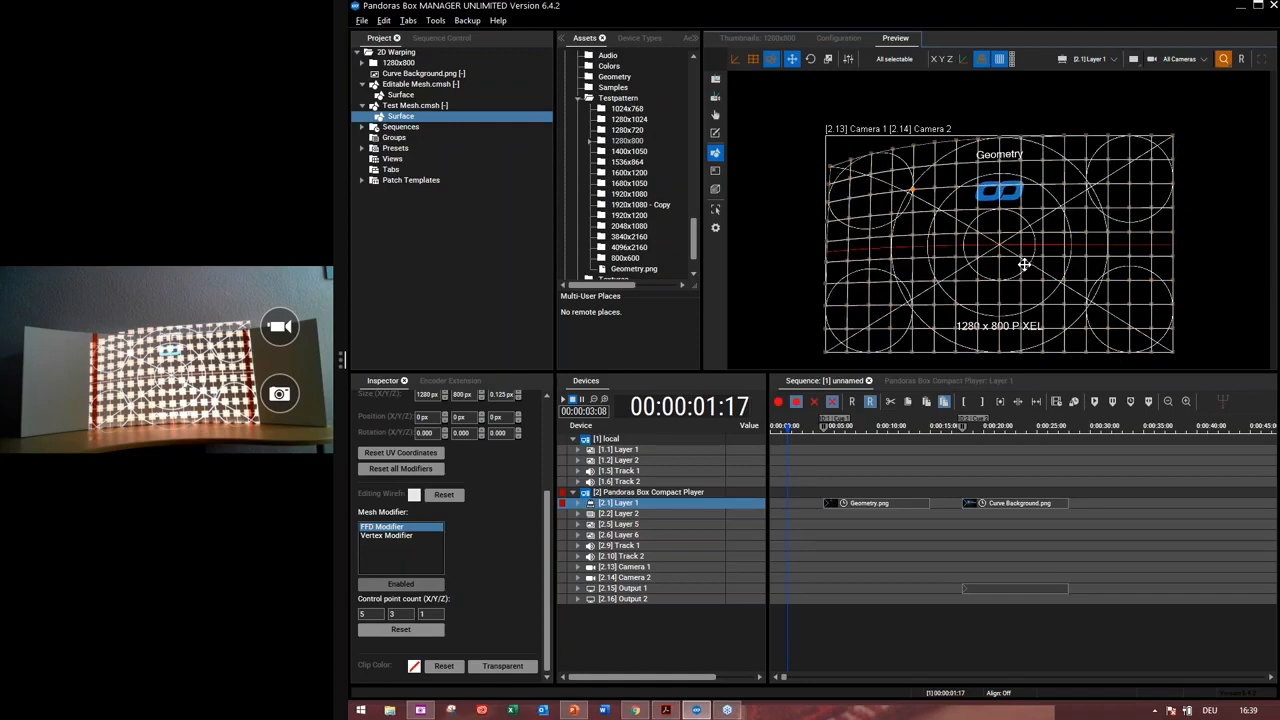
scroll(876, 112, "up", 1)
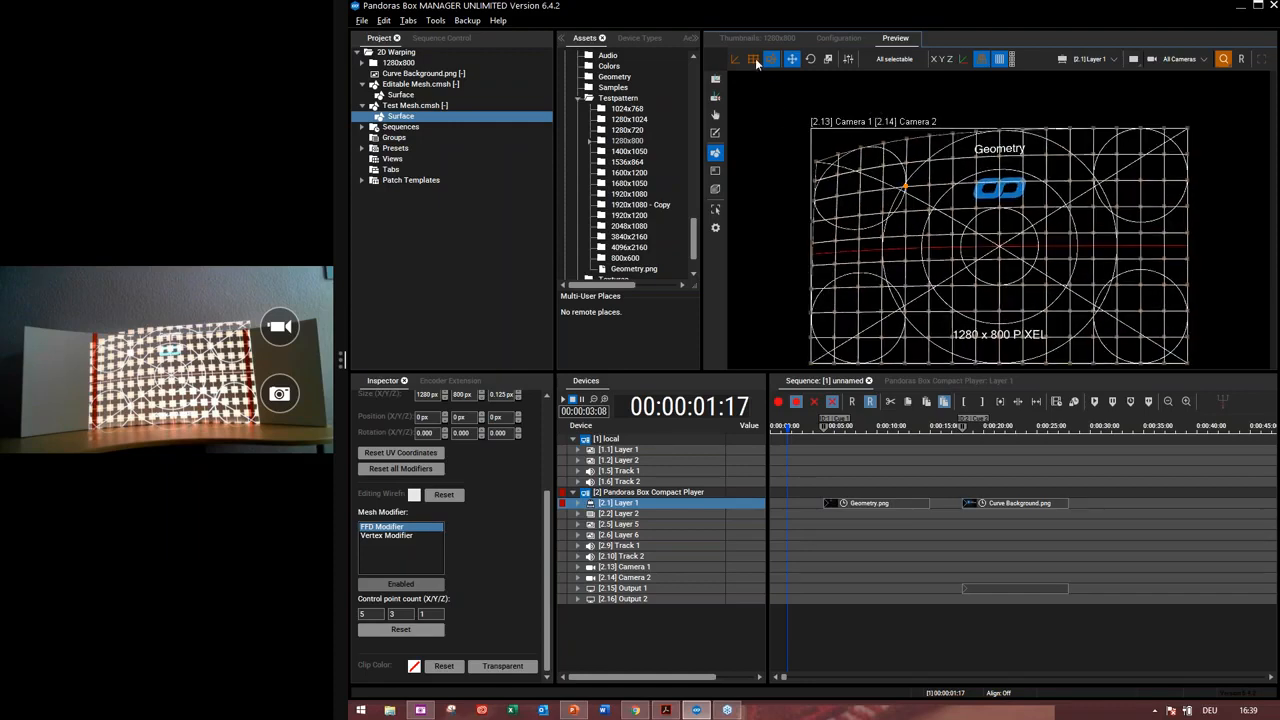
Return to FFD control point editing and adjust the top-left control point slightly
left_click(755, 58)
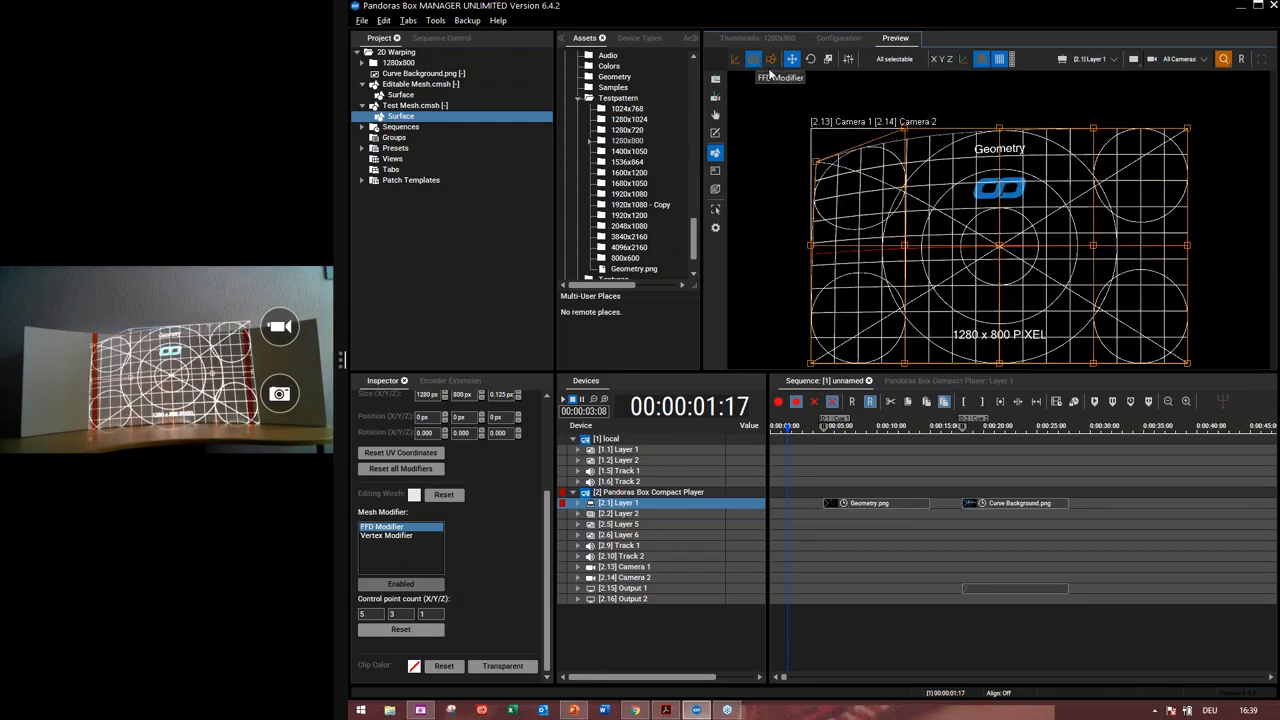
left_click(815, 163)
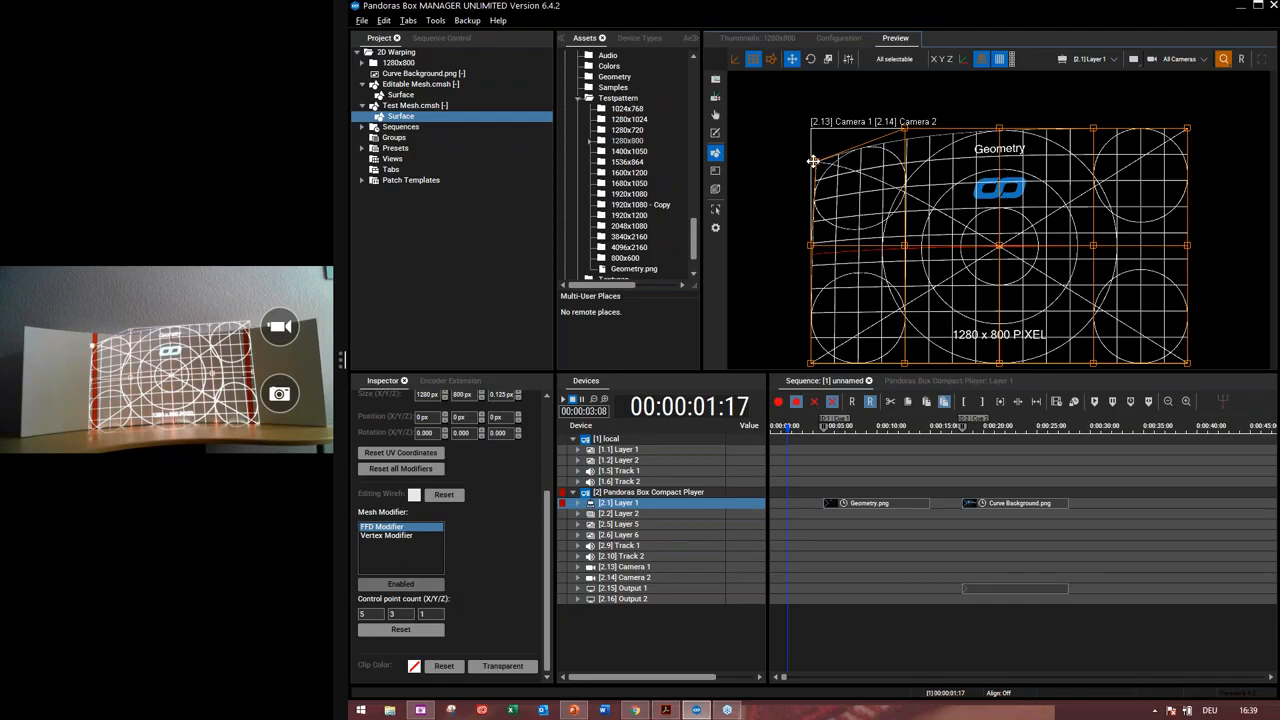
left_click_drag(813, 161, 810, 160)
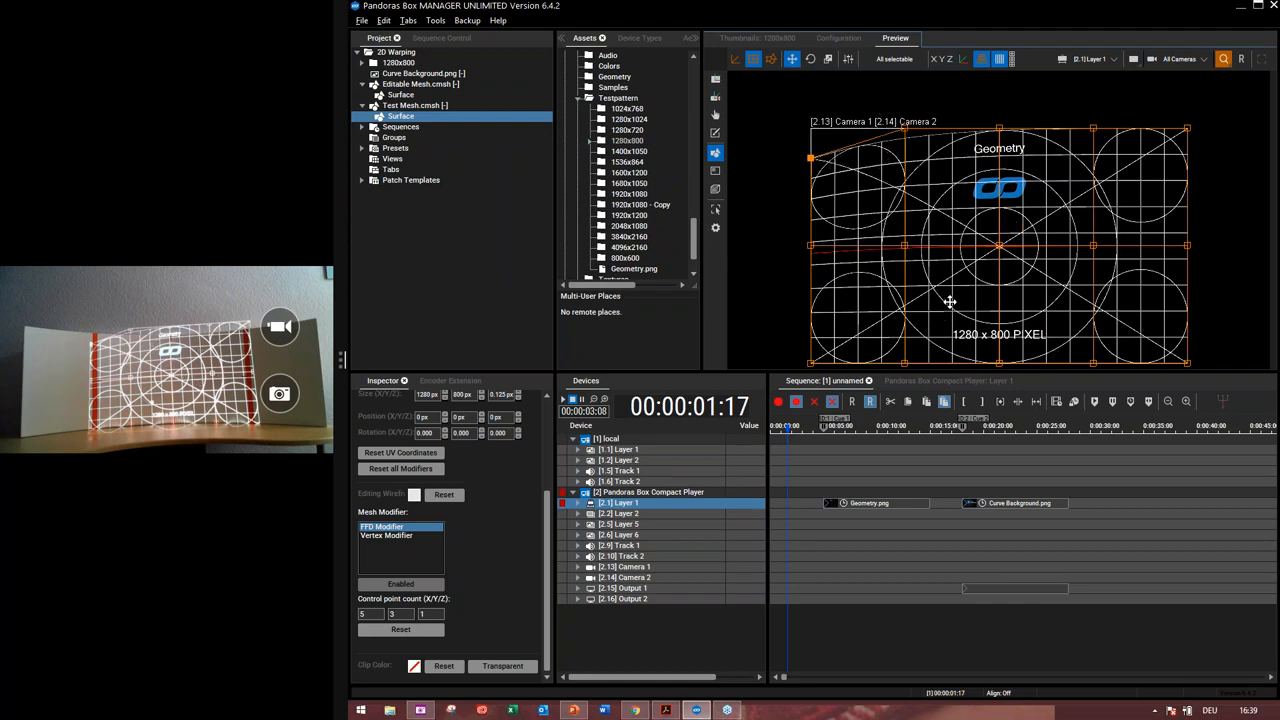
scroll(948, 301, "down", 1)
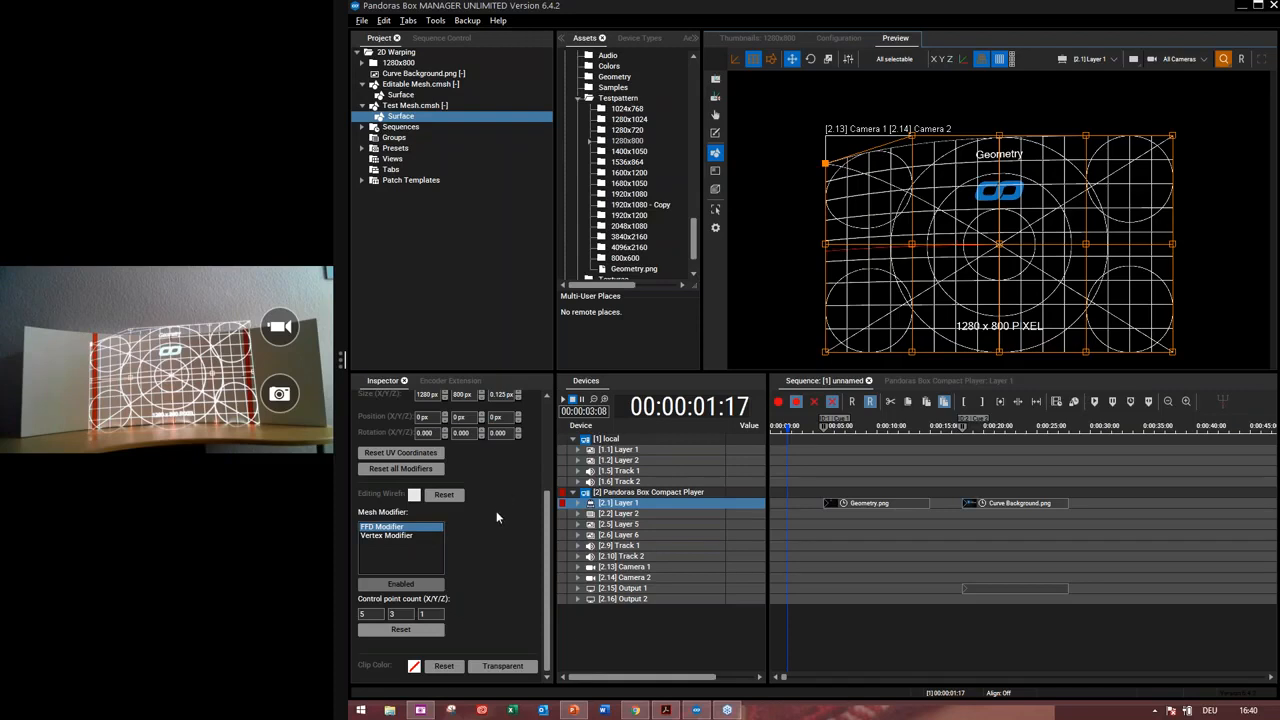
Toggle the edit wireframe off and back on to compare the warped test pattern
left_click(1000, 59)
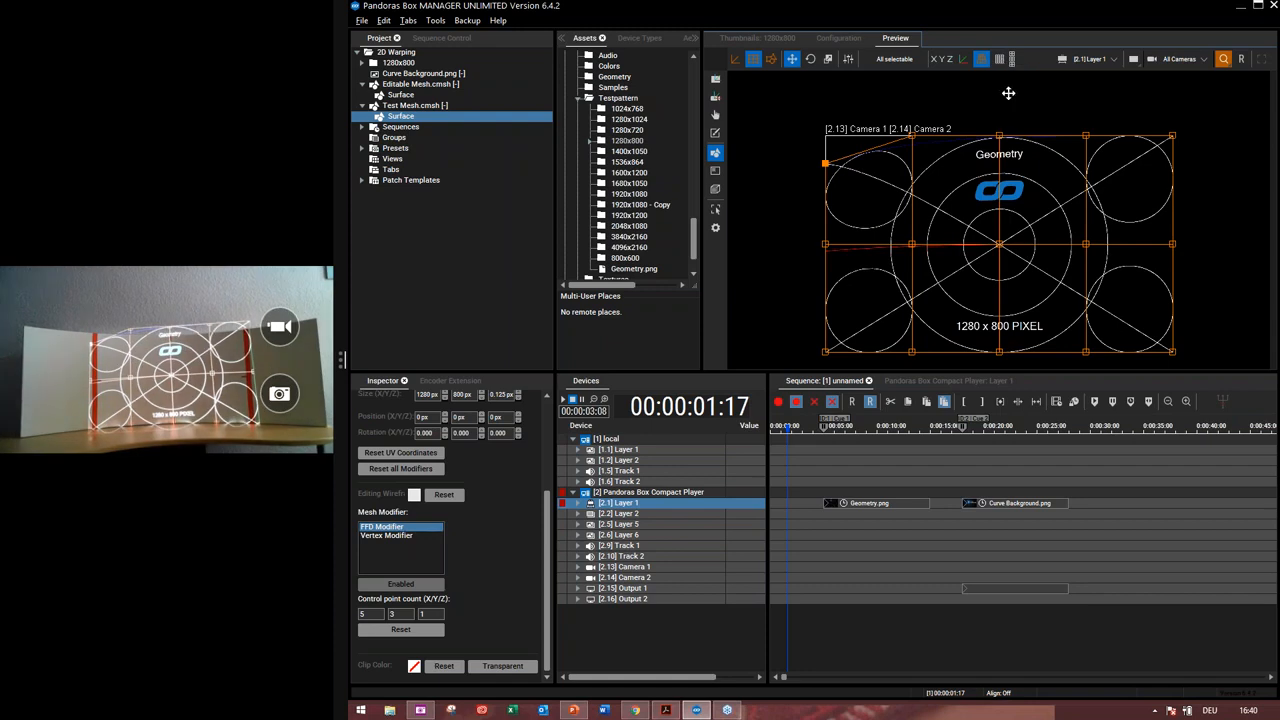
left_click(1007, 90)
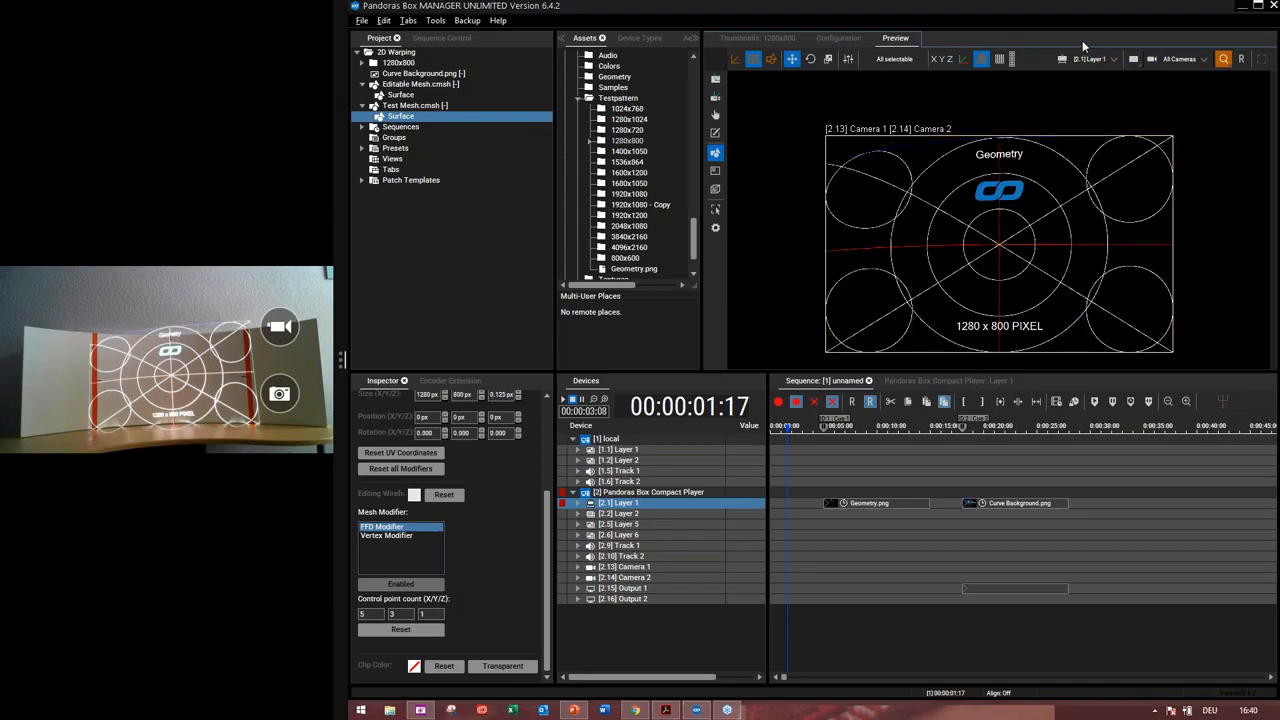
left_click(978, 203)
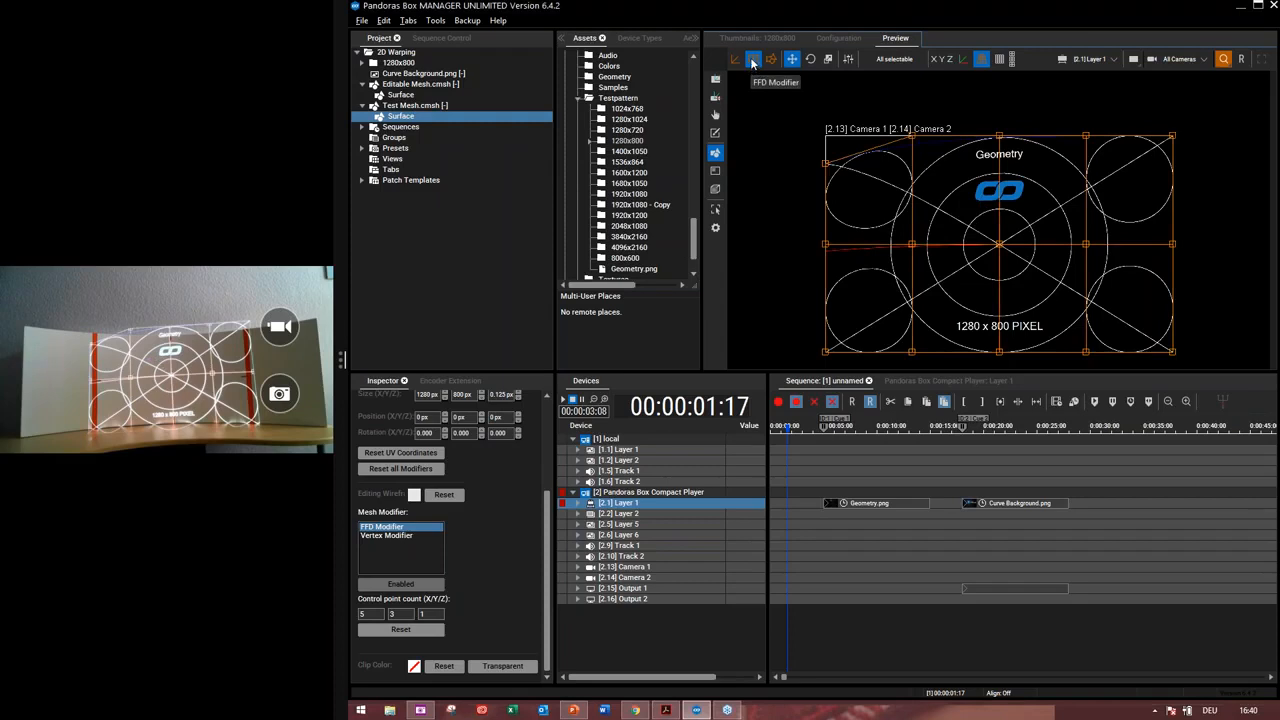
left_click(981, 60)
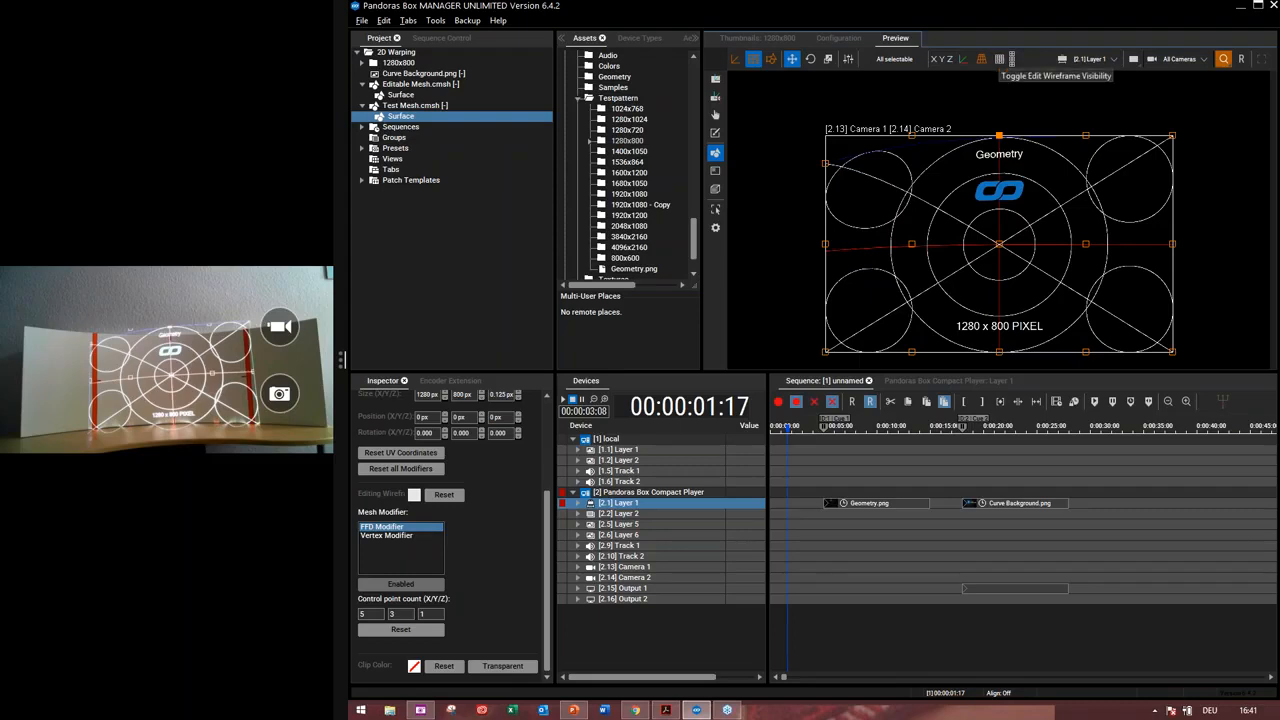
scroll(546, 450, "up", 2)
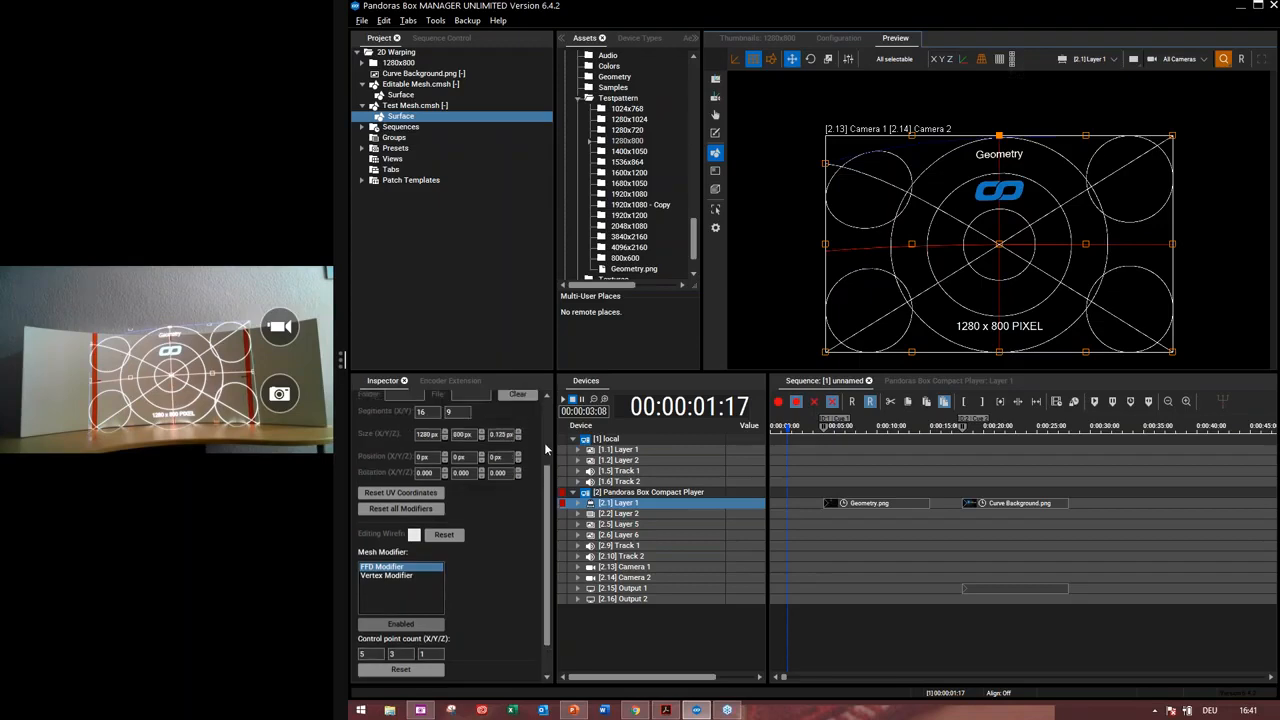
scroll(546, 450, "up", 3)
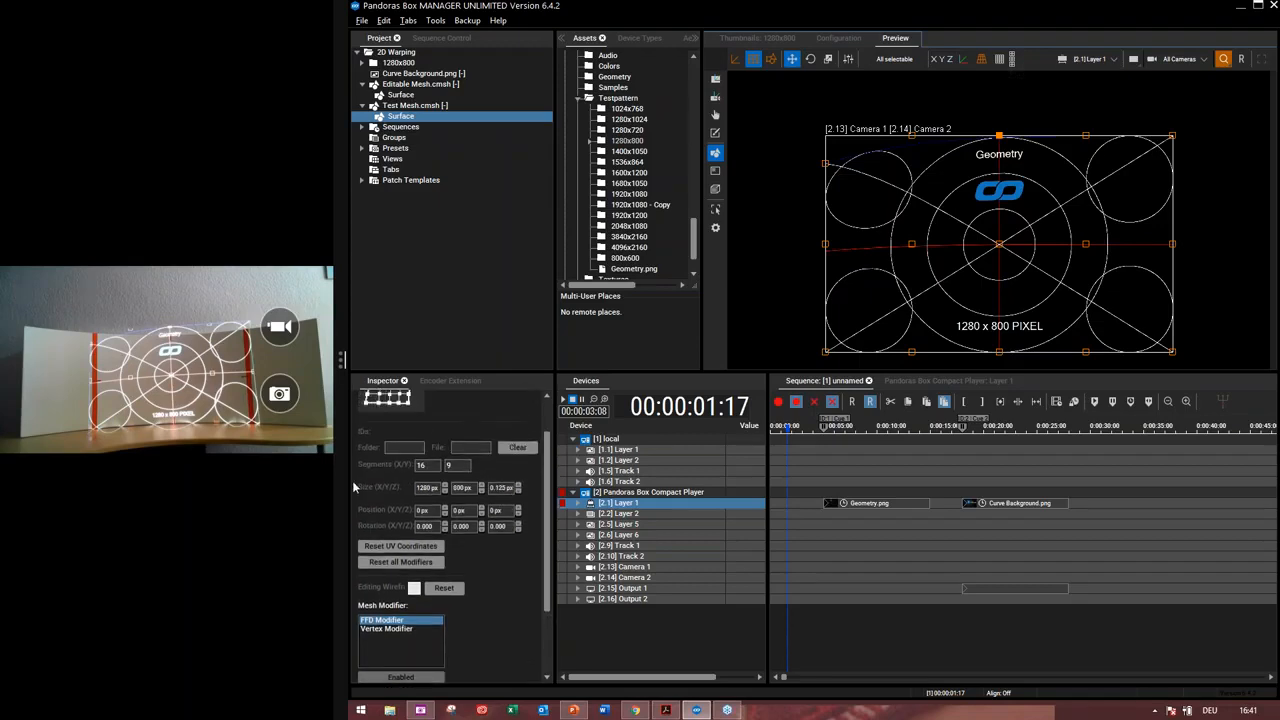
left_click(998, 61)
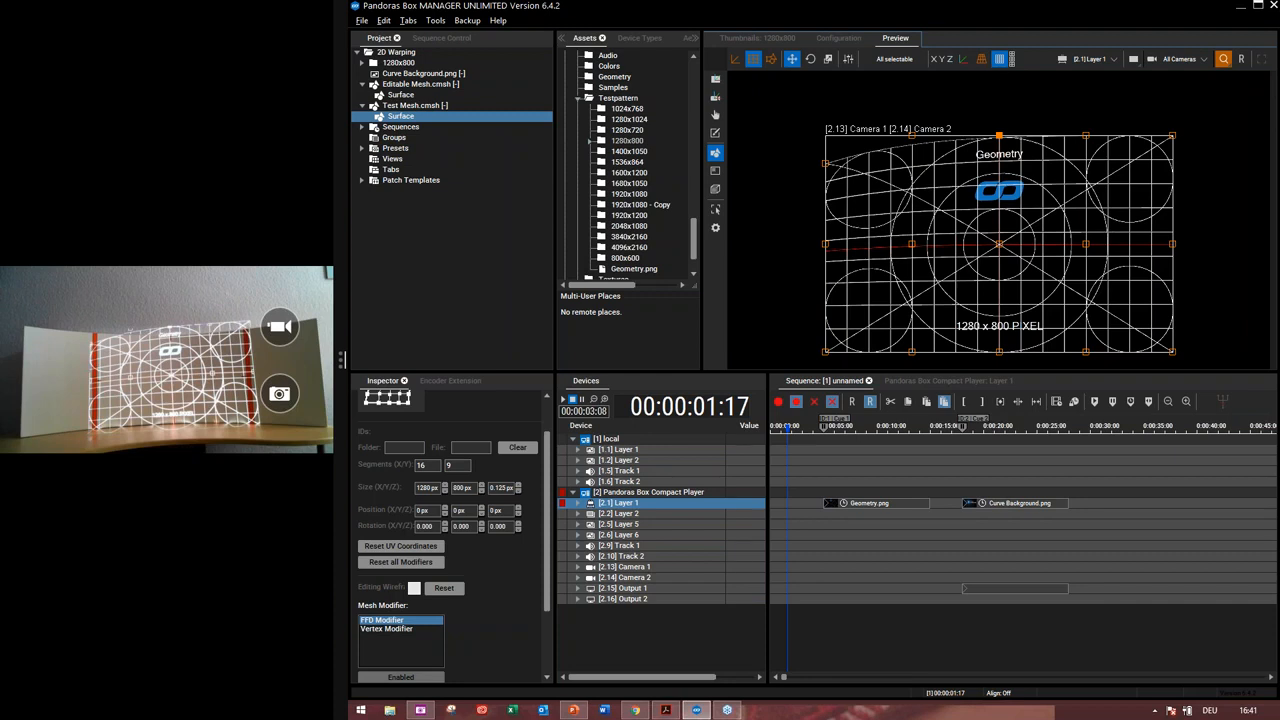
Set the editing wireframe colour to green, then hide the edit wireframe
scroll(549, 560, "up", 1)
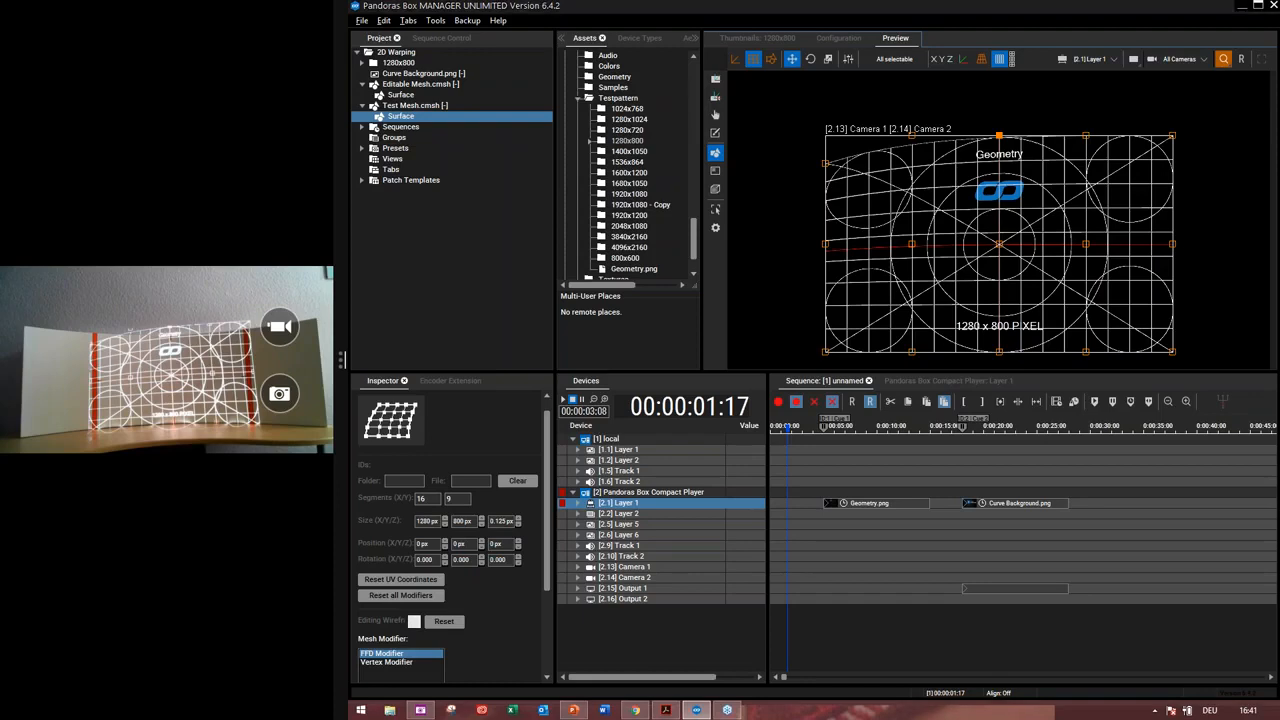
left_click(414, 621)
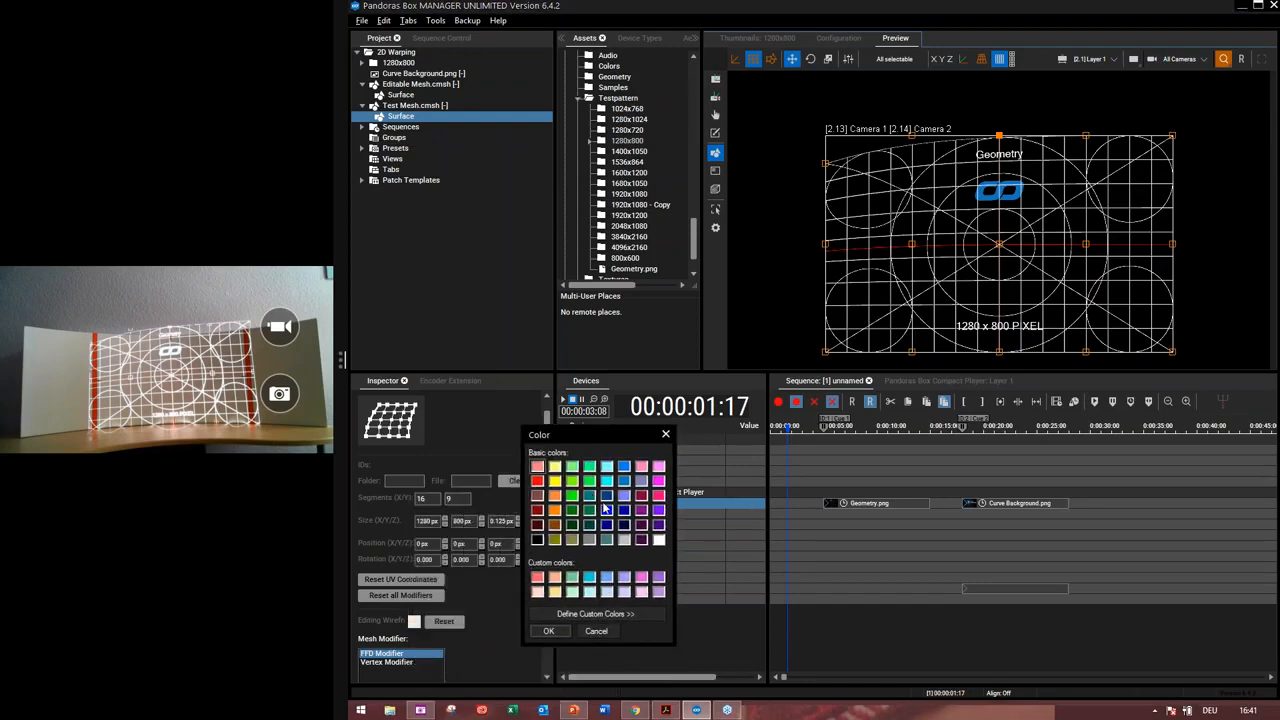
left_click(573, 496)
left_click(558, 632)
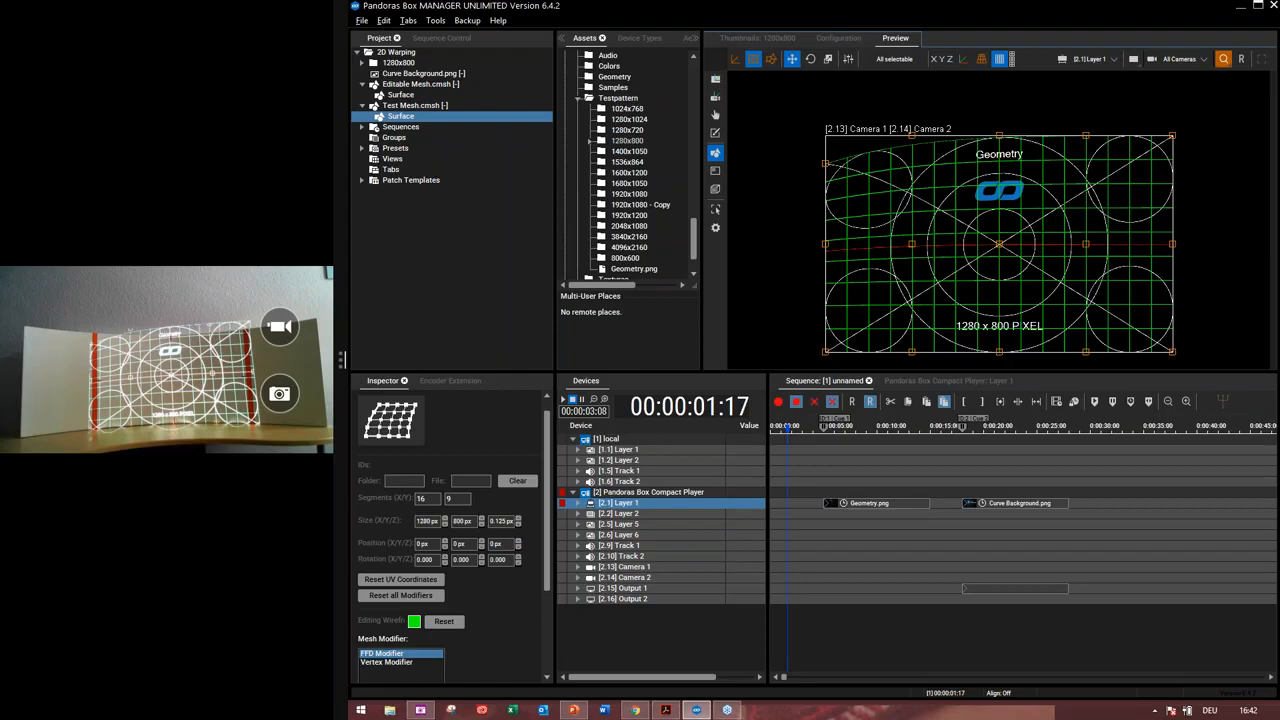
left_click(822, 164)
left_click(998, 59)
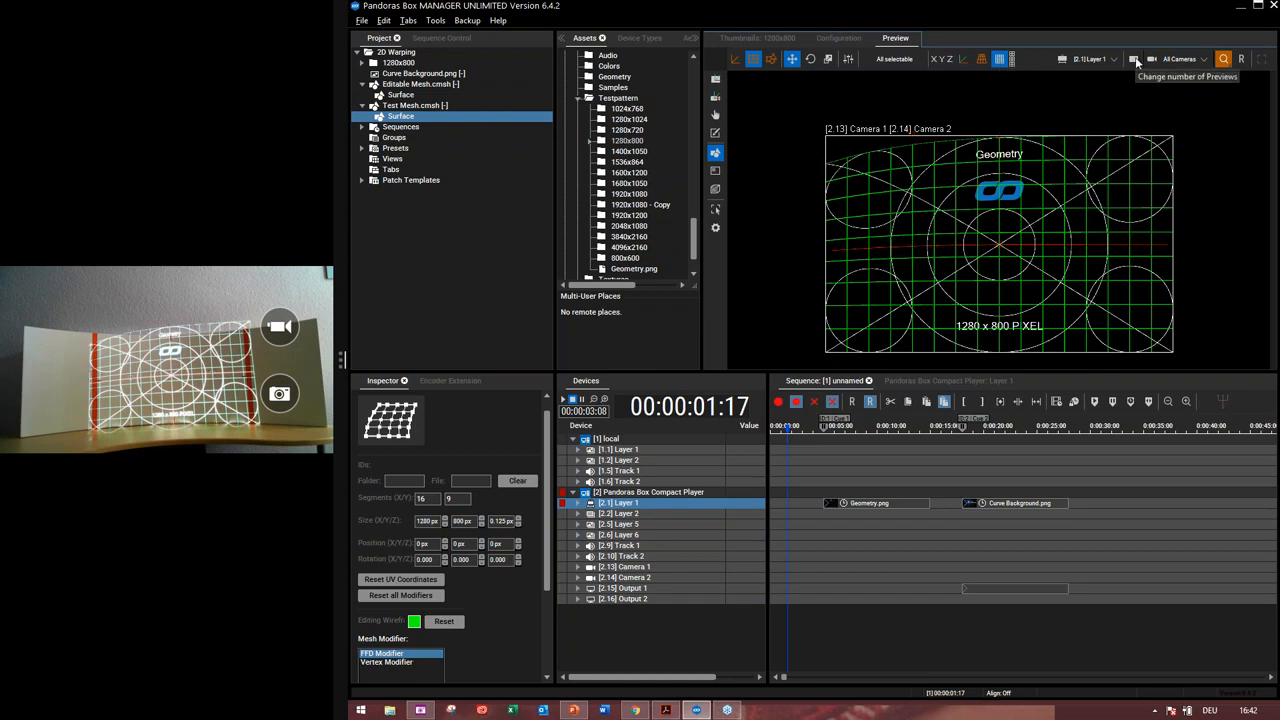
Switch the preview to two views showing Output 1 and Output 2
left_click(1136, 62)
left_click(1134, 97)
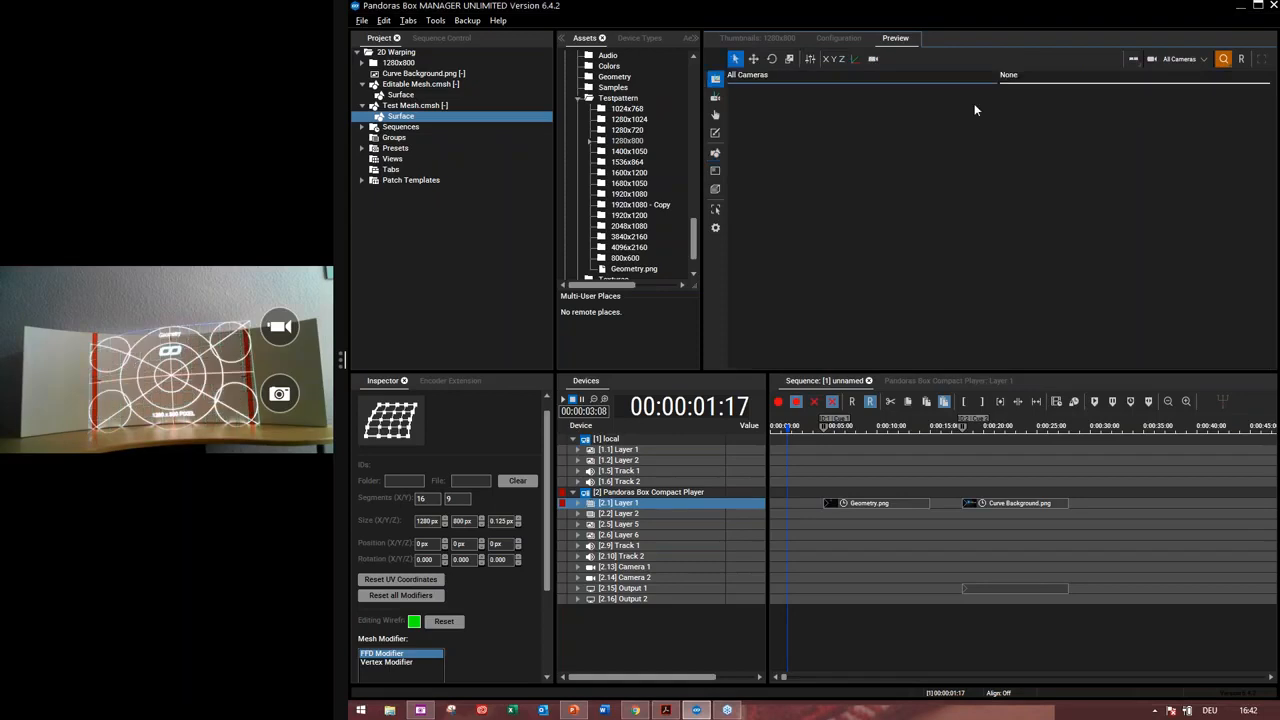
left_click(1181, 60)
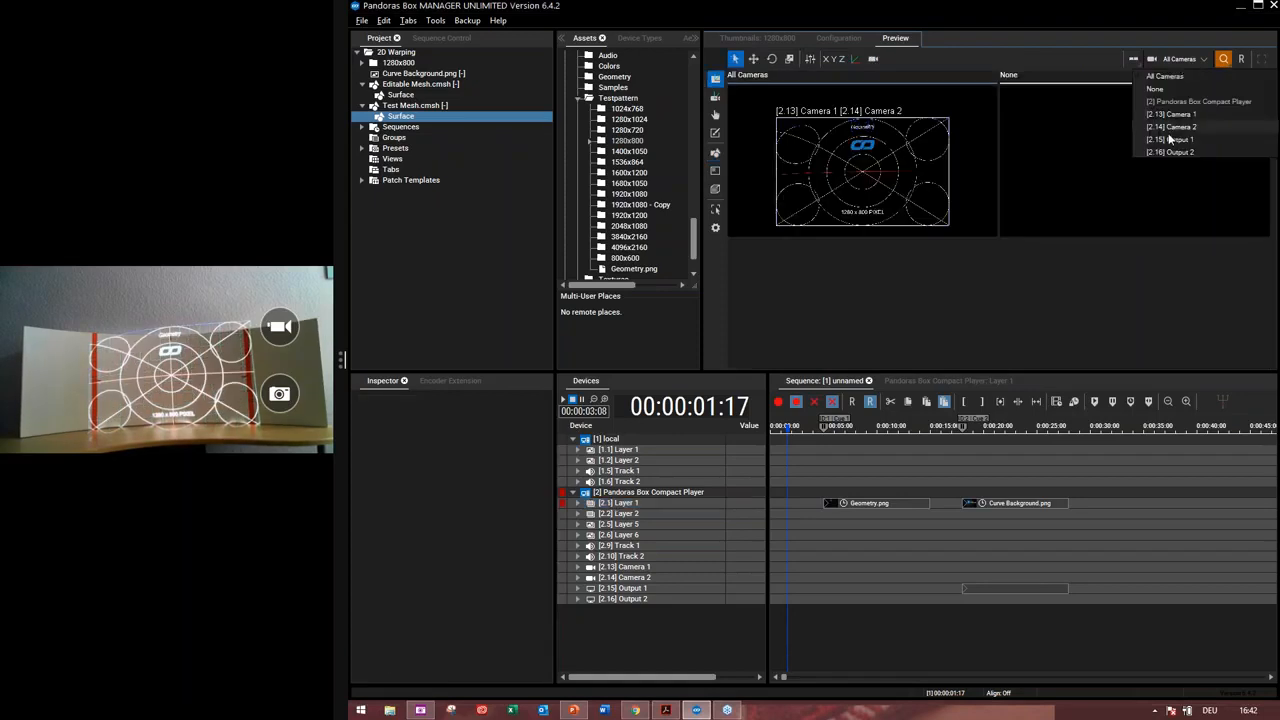
left_click(1165, 141)
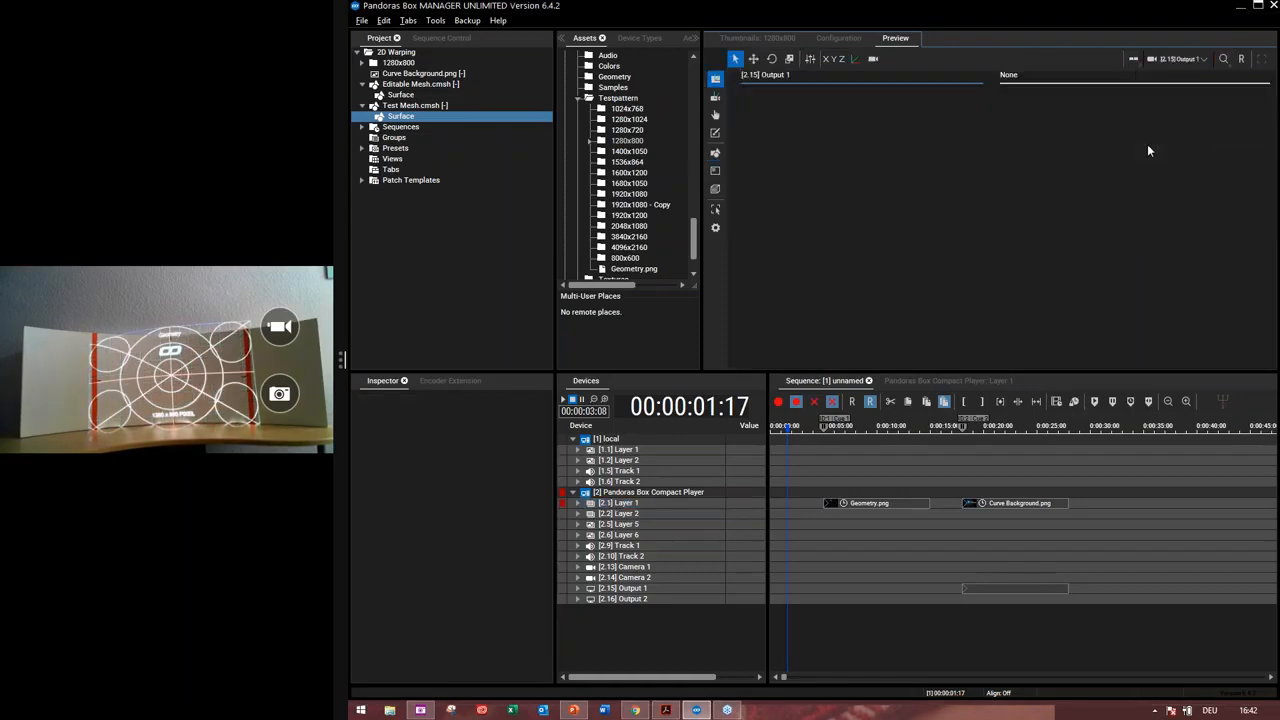
left_click(1147, 144)
left_click(1179, 59)
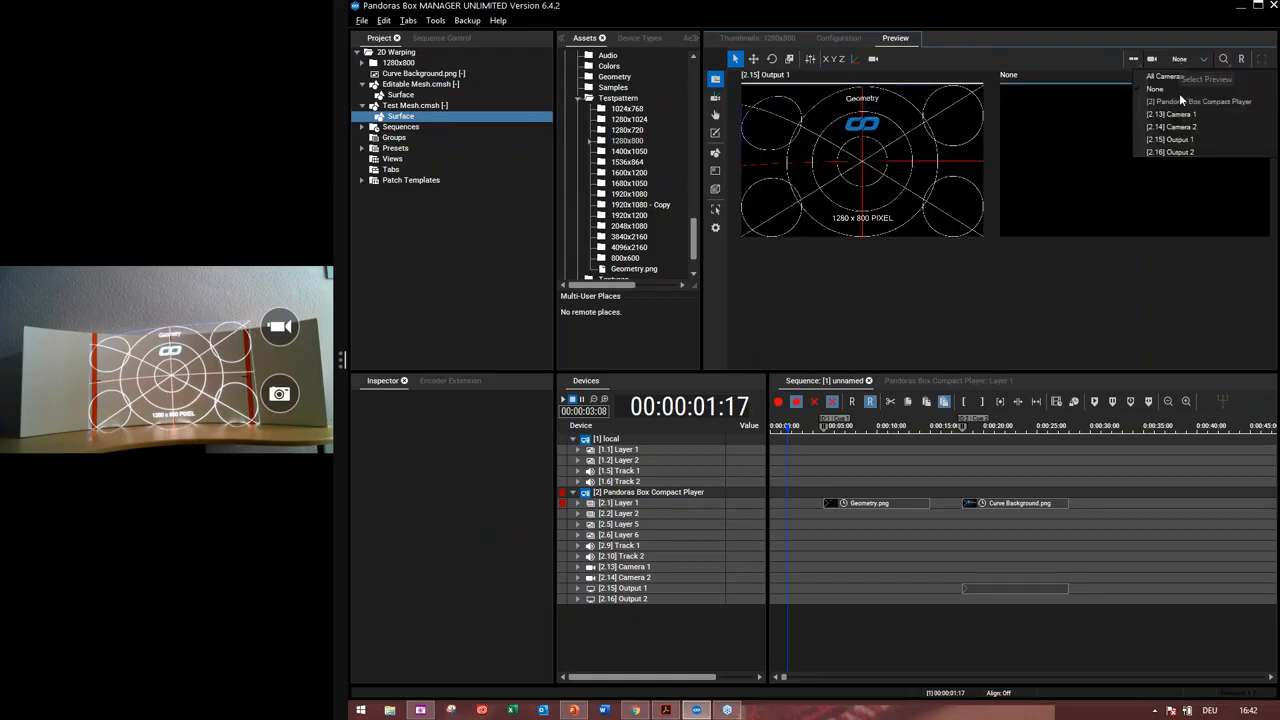
left_click(1185, 150)
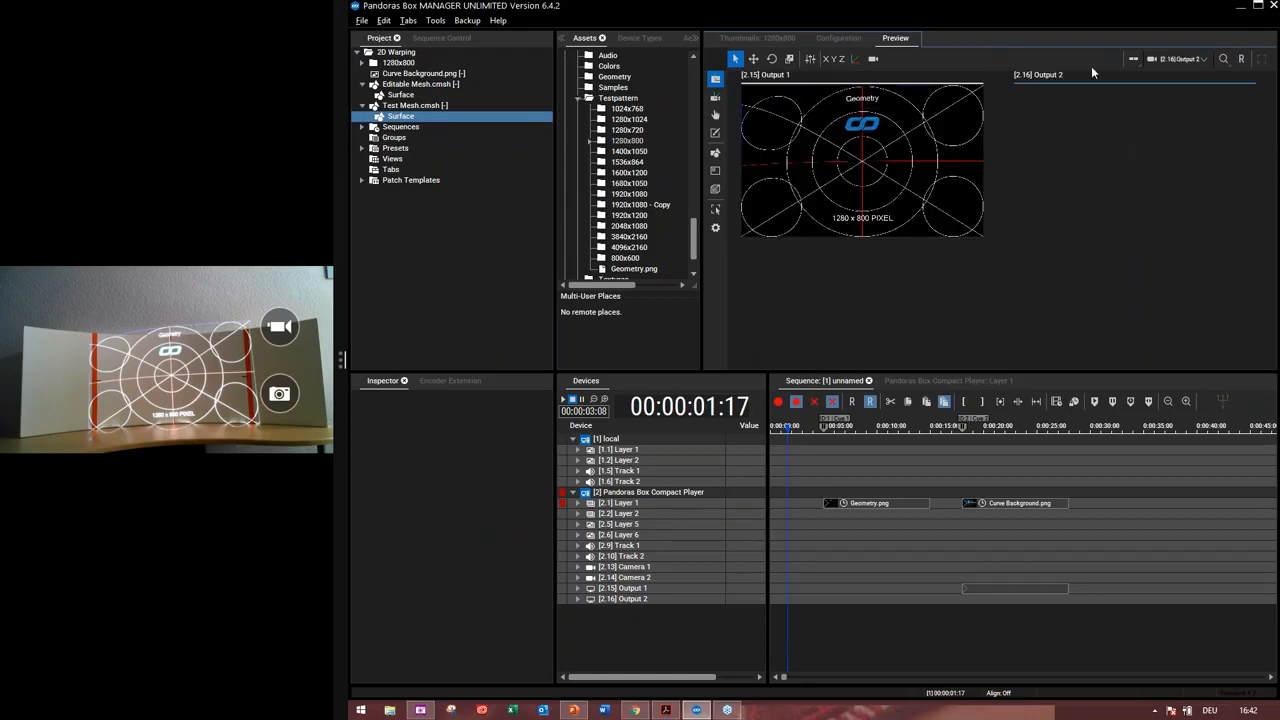
Apply Editable Mesh.cmsh to Output 1
left_click(420, 88)
left_click_drag(420, 86, 643, 589)
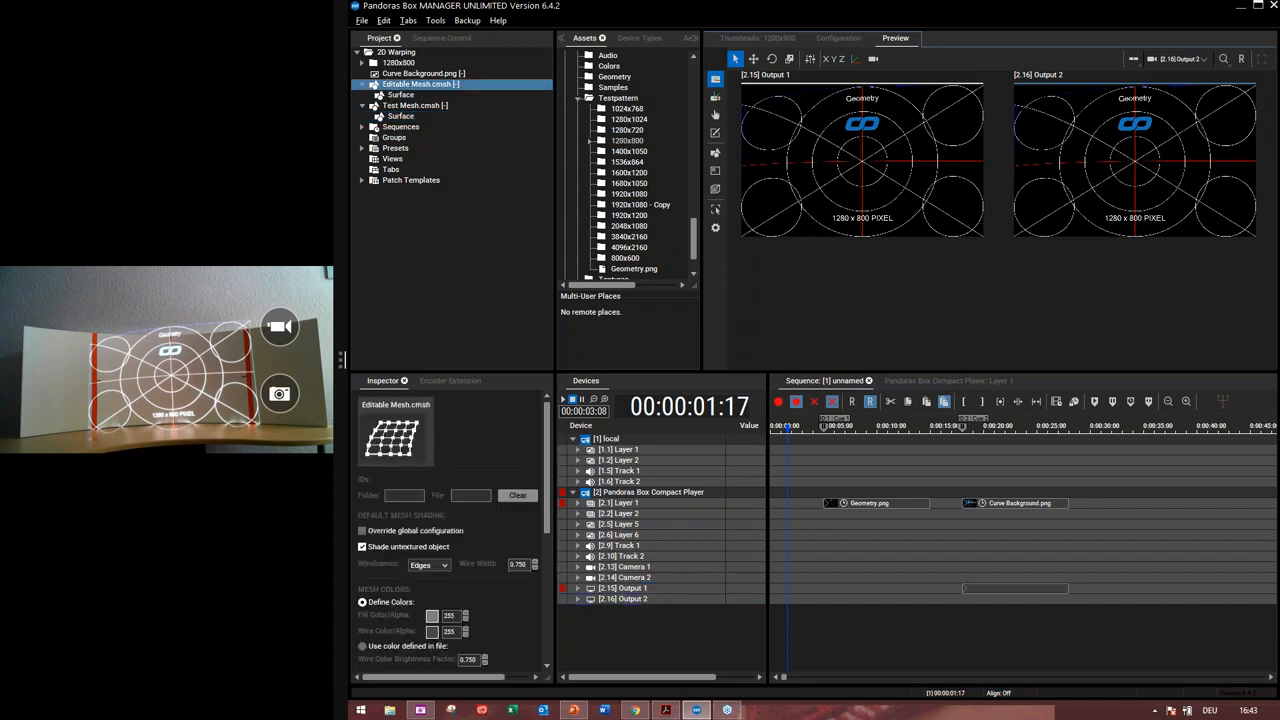
Reset all parameters of Layer 1 and select Output 1
right_click(627, 503)
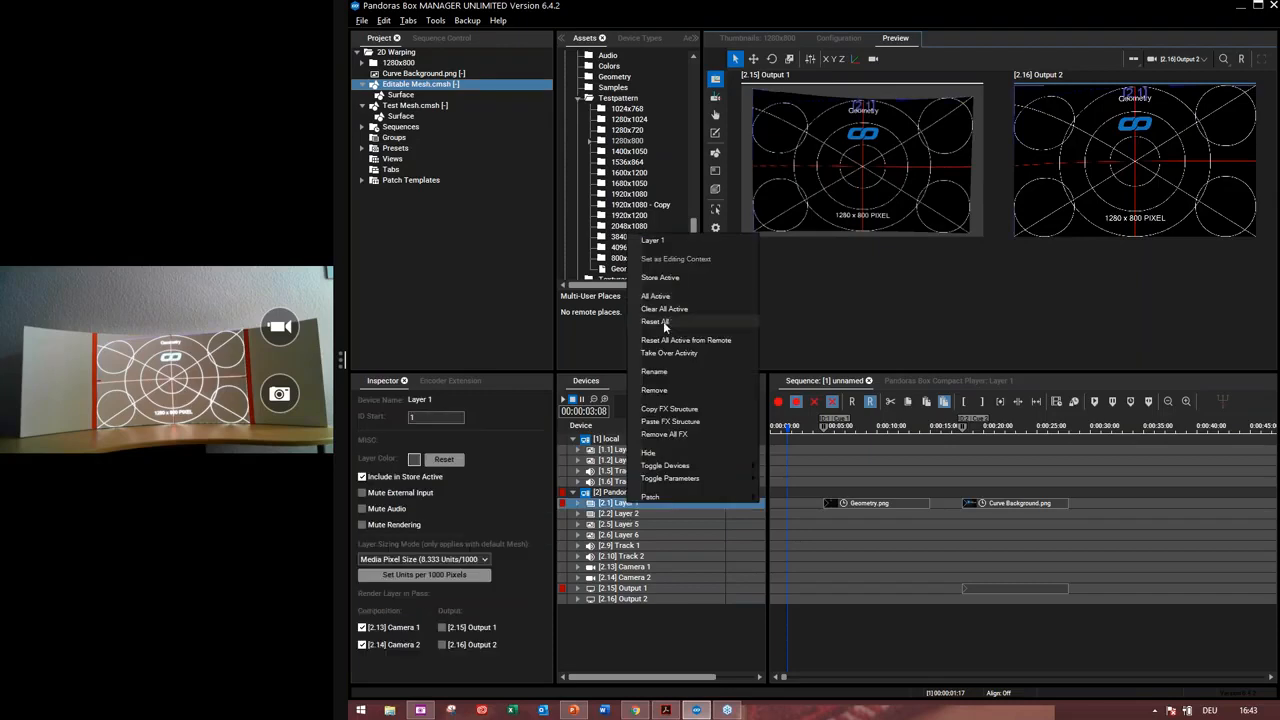
left_click(664, 321)
left_click(632, 589)
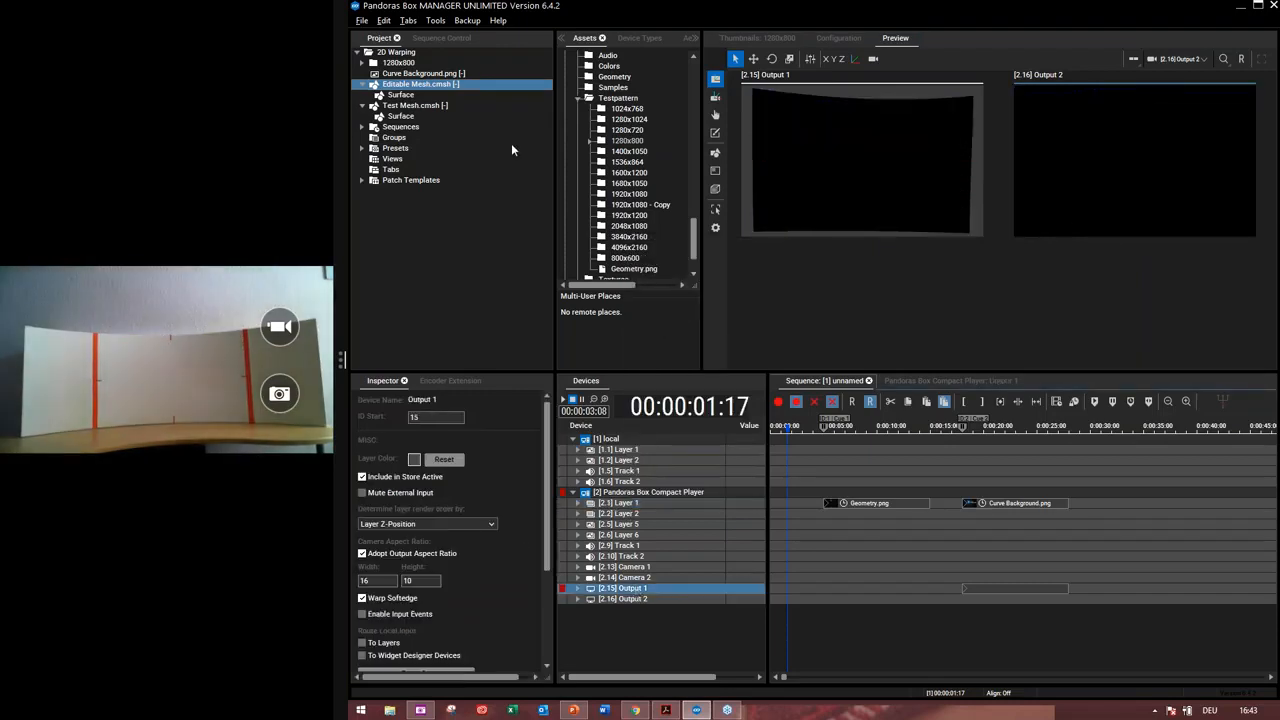
Apply Test Mesh.cmsh to Output 2
left_click(411, 107)
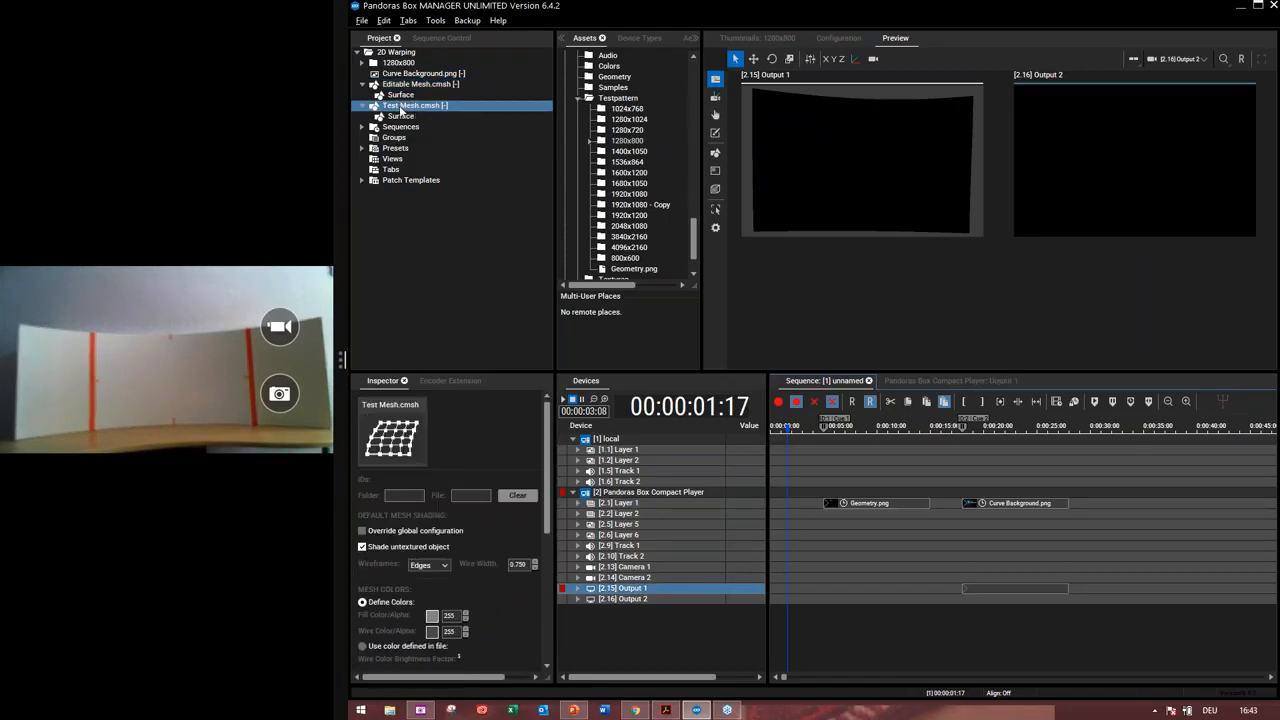
left_click_drag(638, 609, 639, 600)
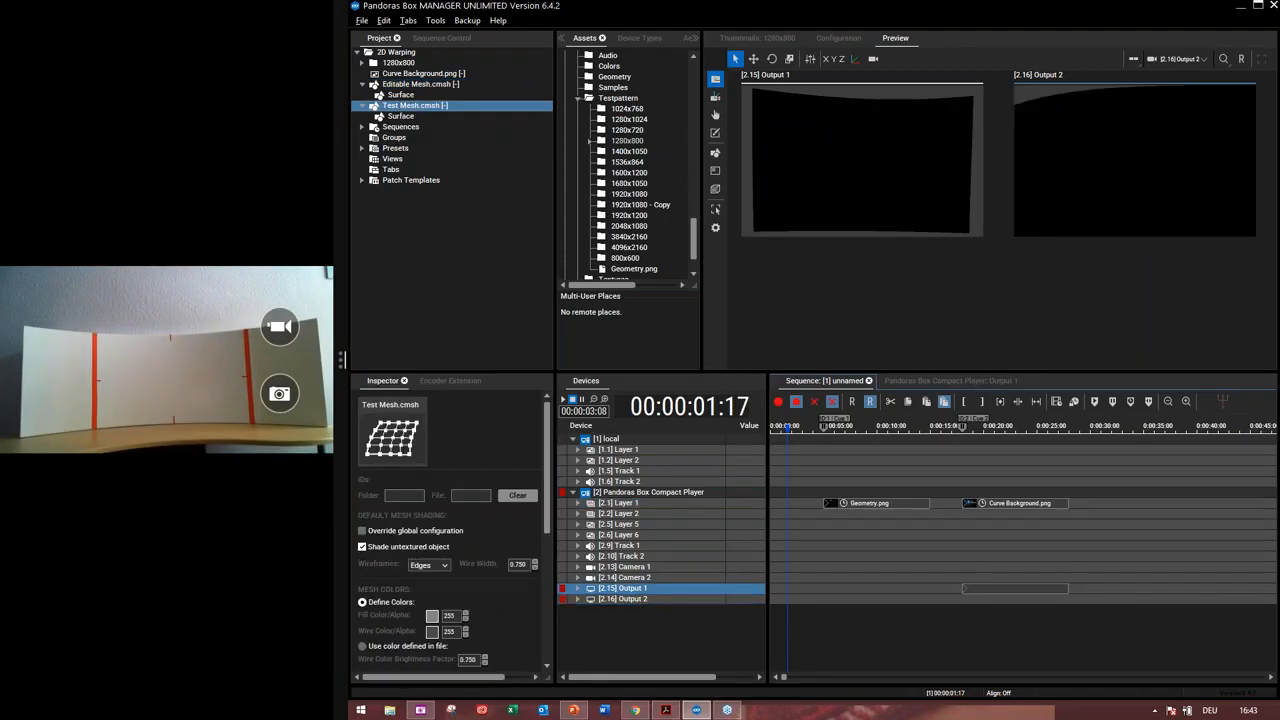
Load Geometry.png from the 1280x800 test pattern folder onto Layer 1
double_click(399, 63)
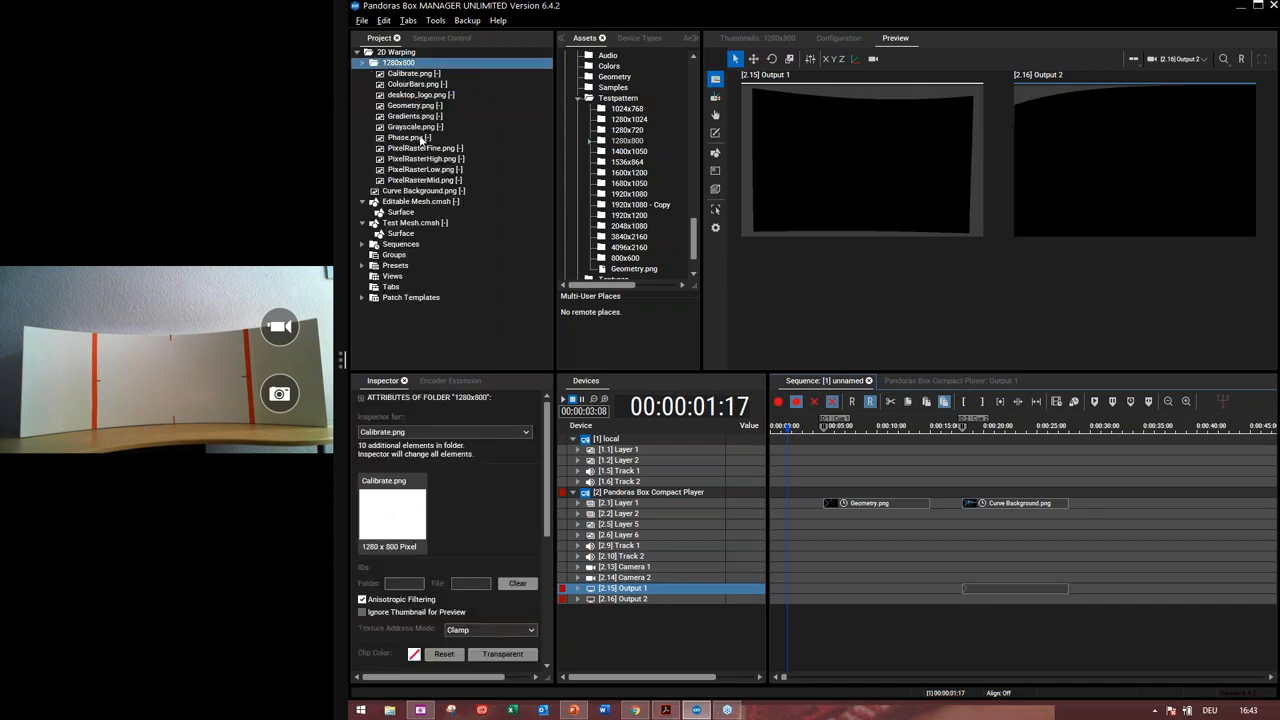
left_click(411, 108)
left_click_drag(411, 108, 622, 509)
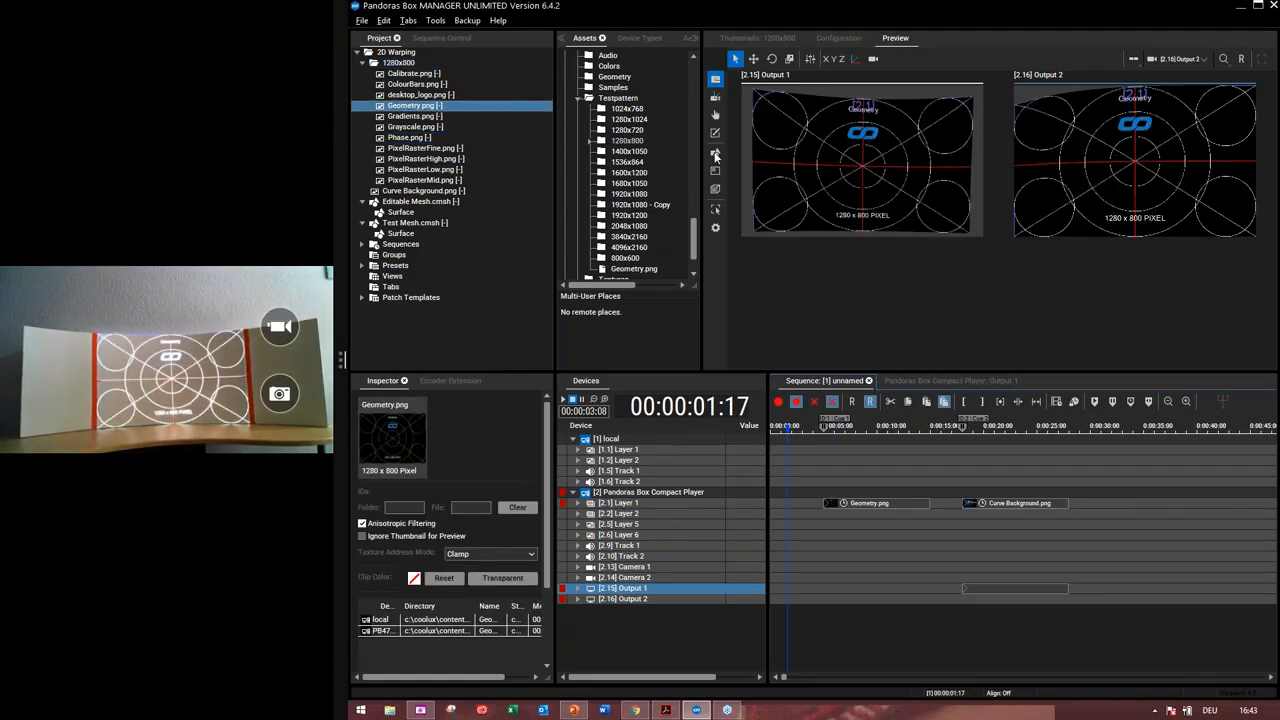
Switch to mesh editing mode and show the wireframes on all outputs
left_click(714, 153)
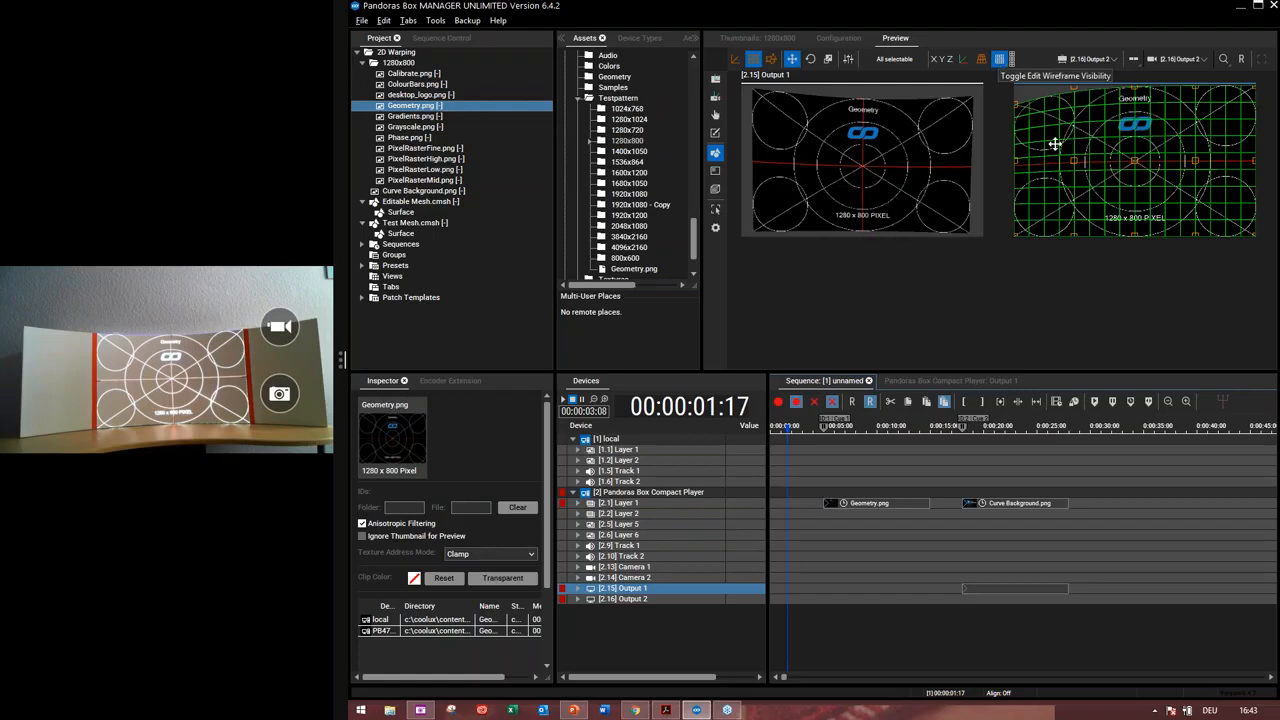
left_click(1011, 62)
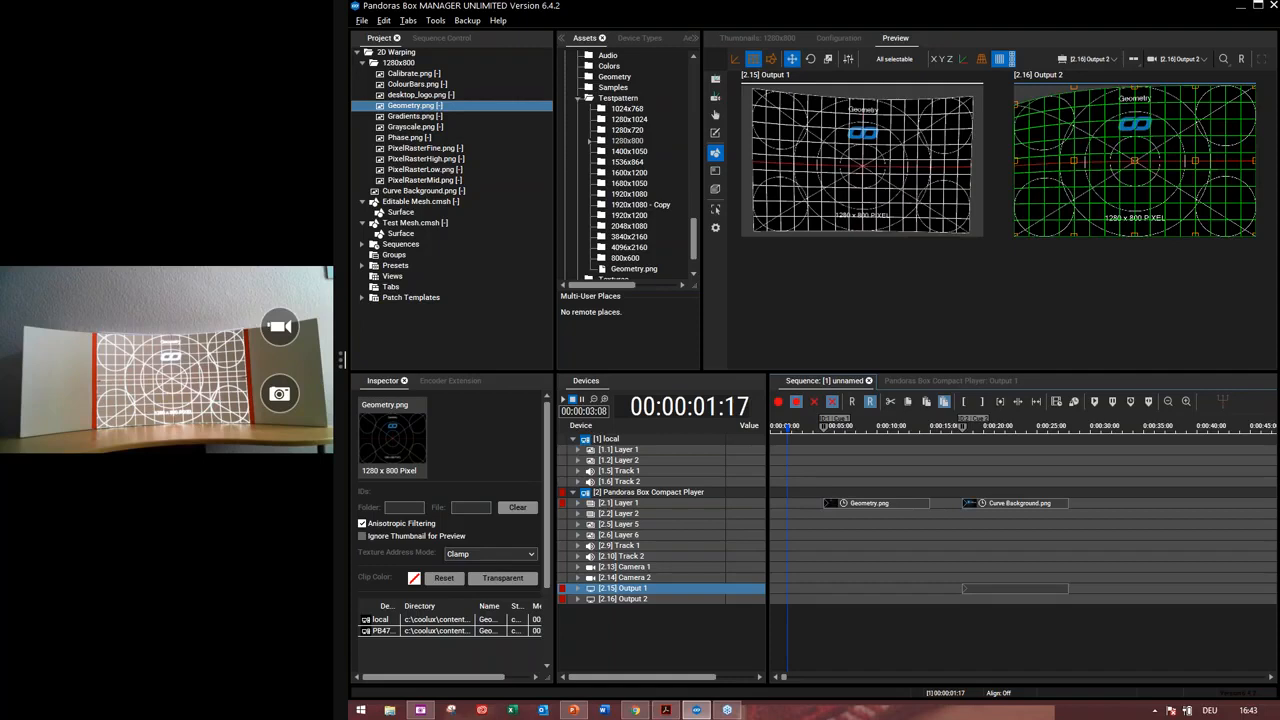
Reset all parameters of Output 2
left_click(633, 600)
right_click(635, 598)
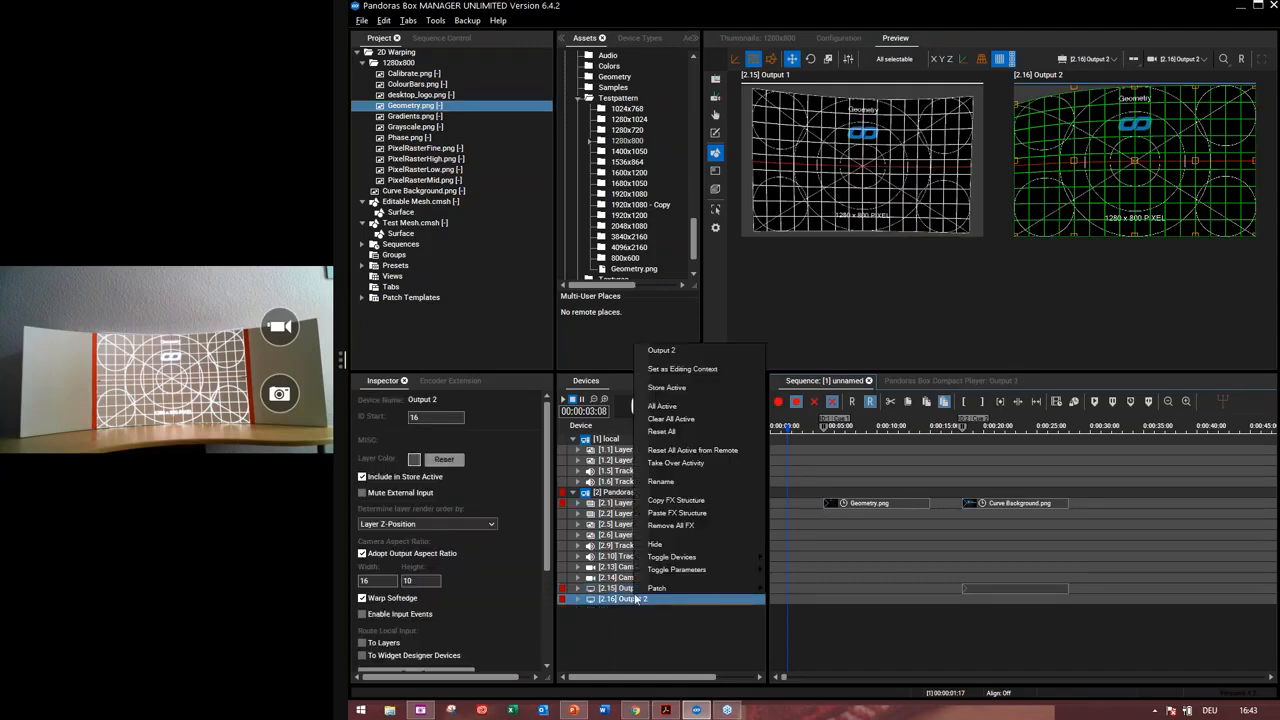
left_click(676, 431)
left_click(636, 590)
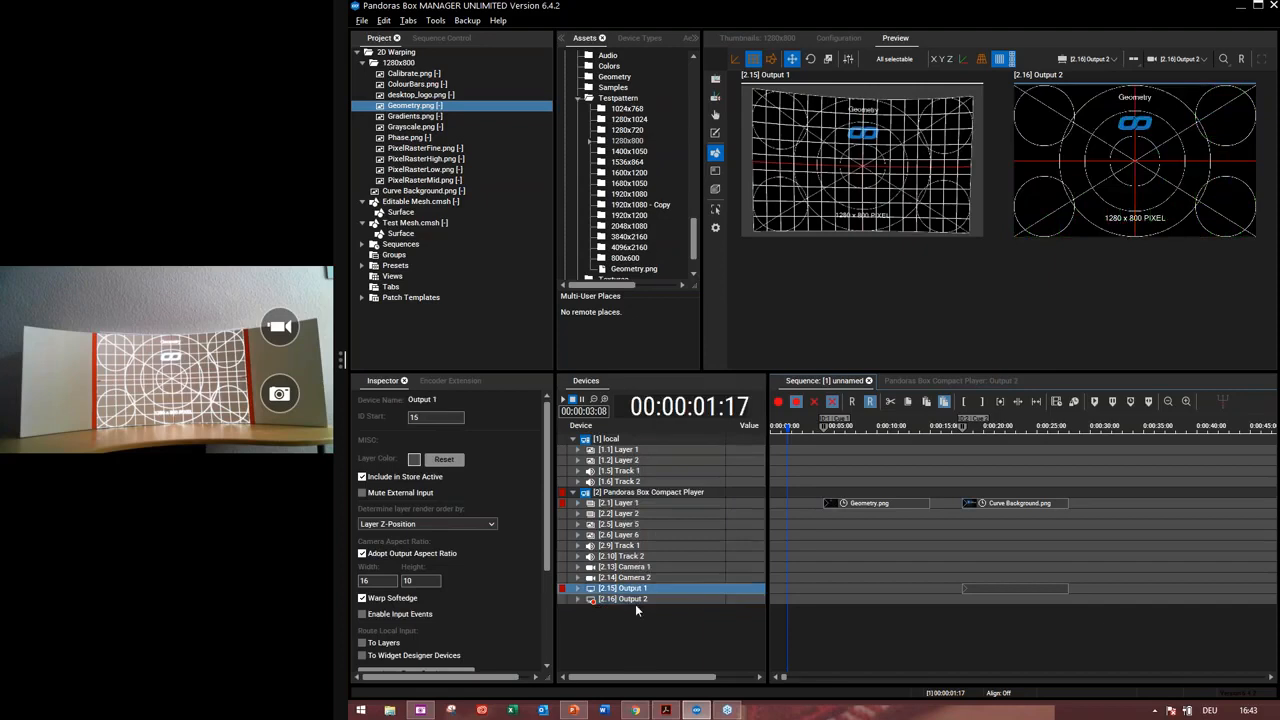
left_click(635, 601)
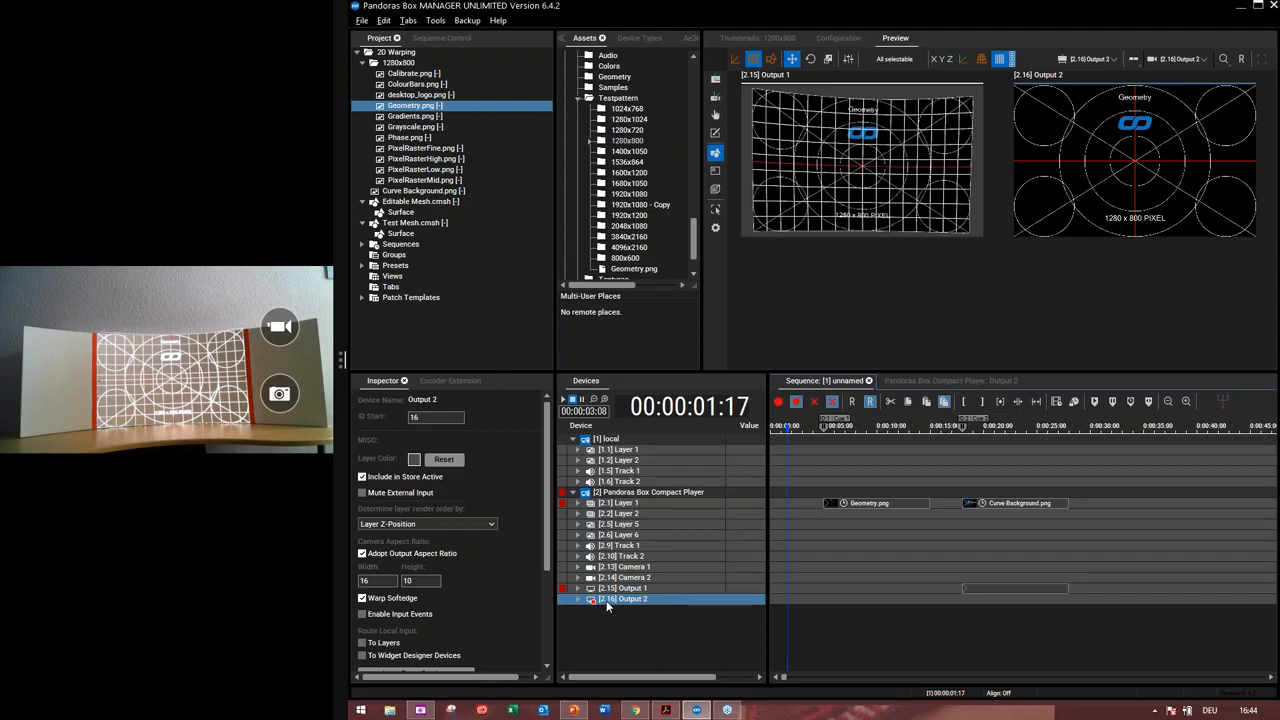
Return to layer mode and reset all parameters of Output 1
left_click(716, 82)
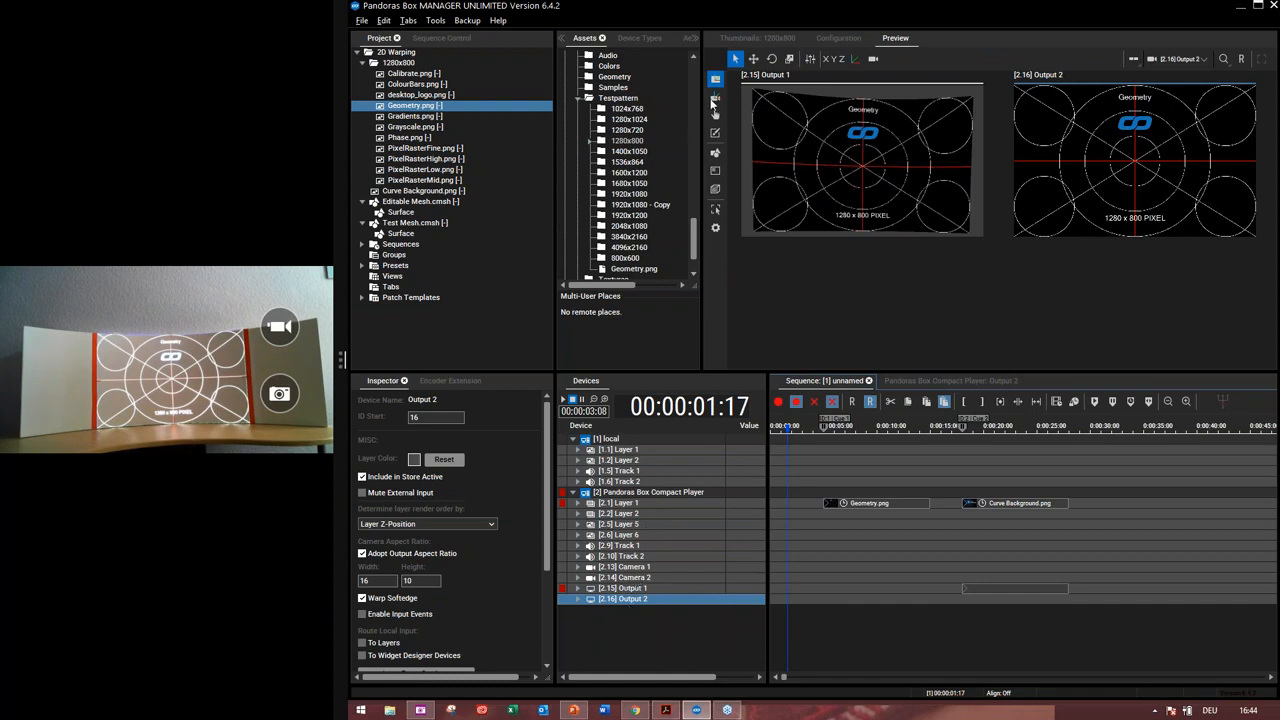
right_click(630, 590)
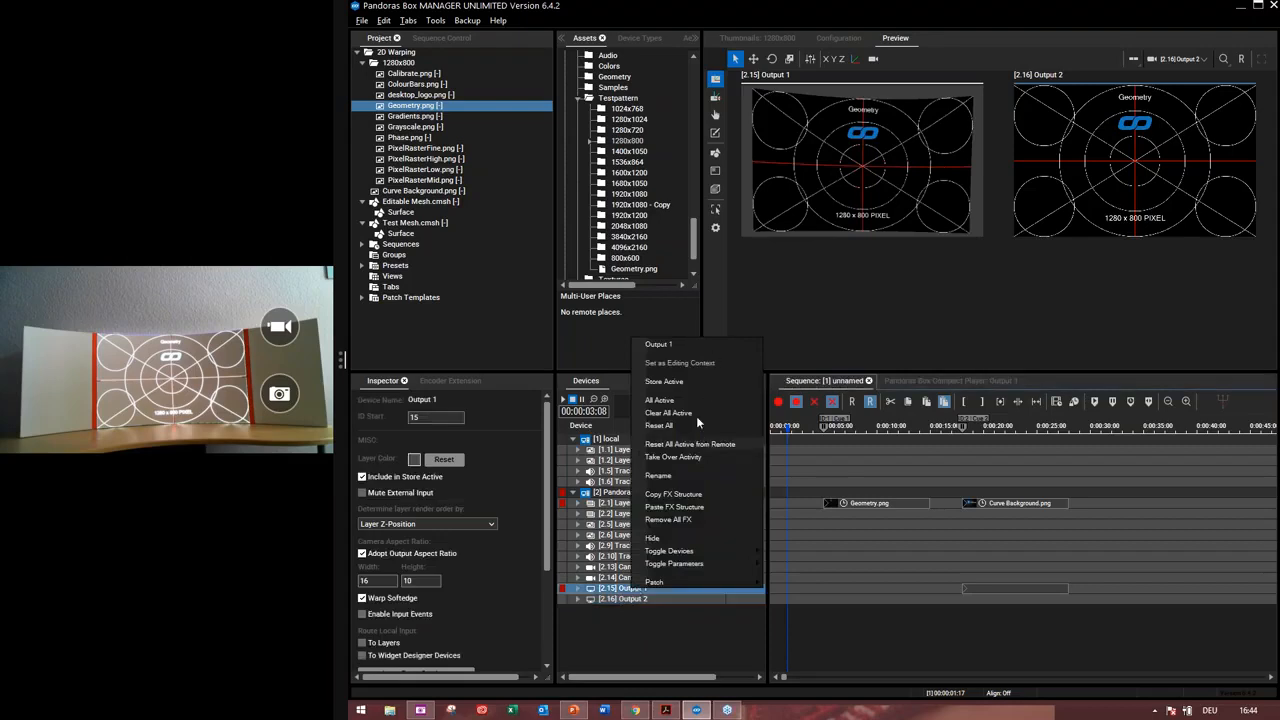
left_click(699, 428)
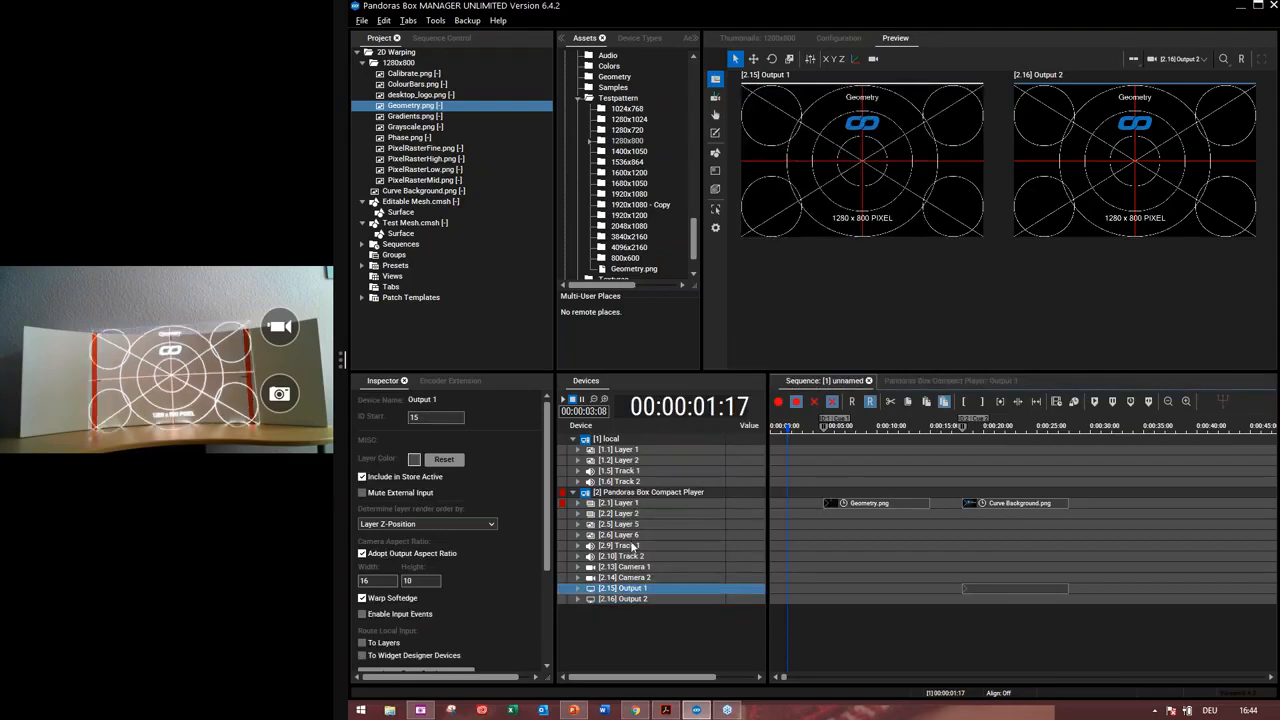
Select Layer 1 and switch the preview to a single view of Output 1
left_click(628, 503)
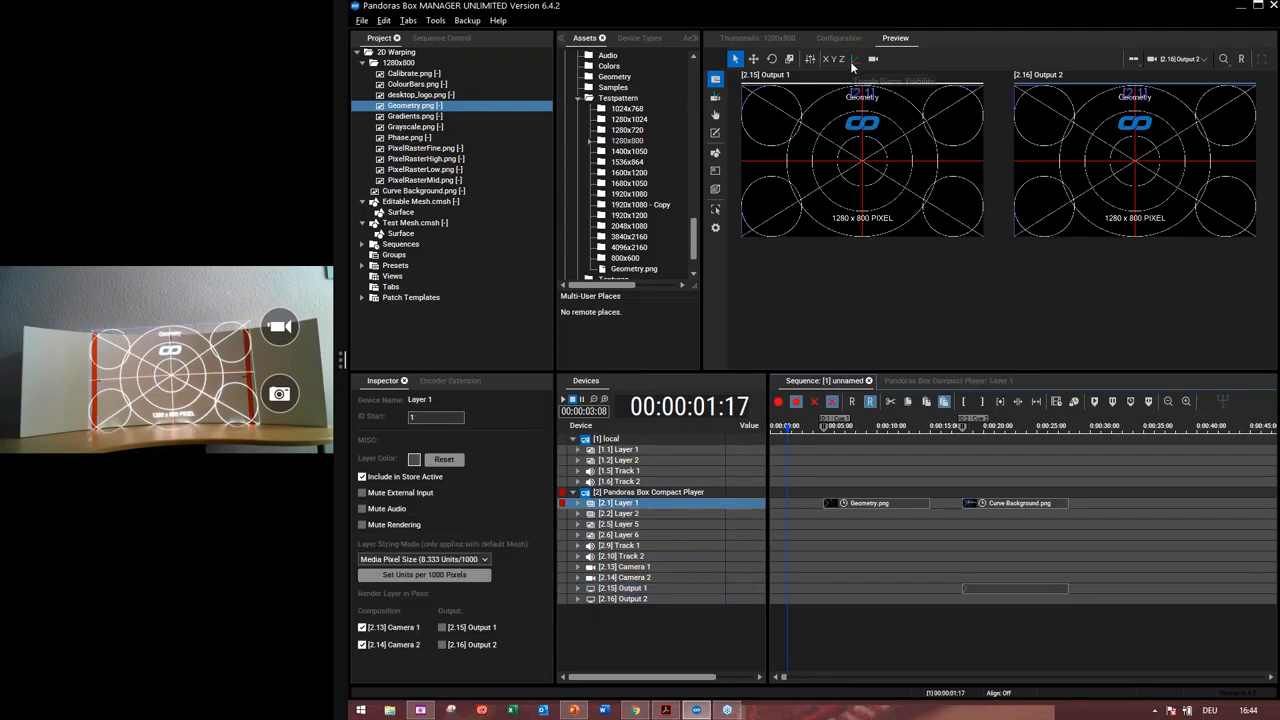
left_click(1184, 62)
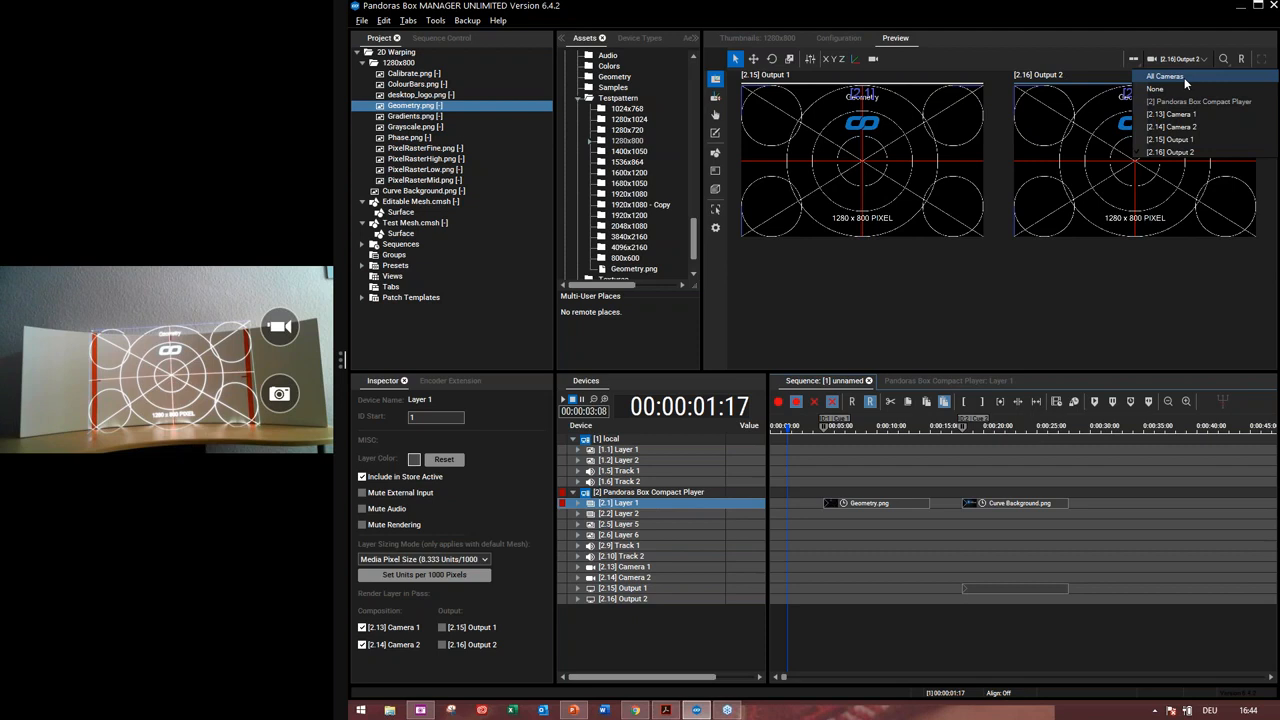
left_click(928, 146)
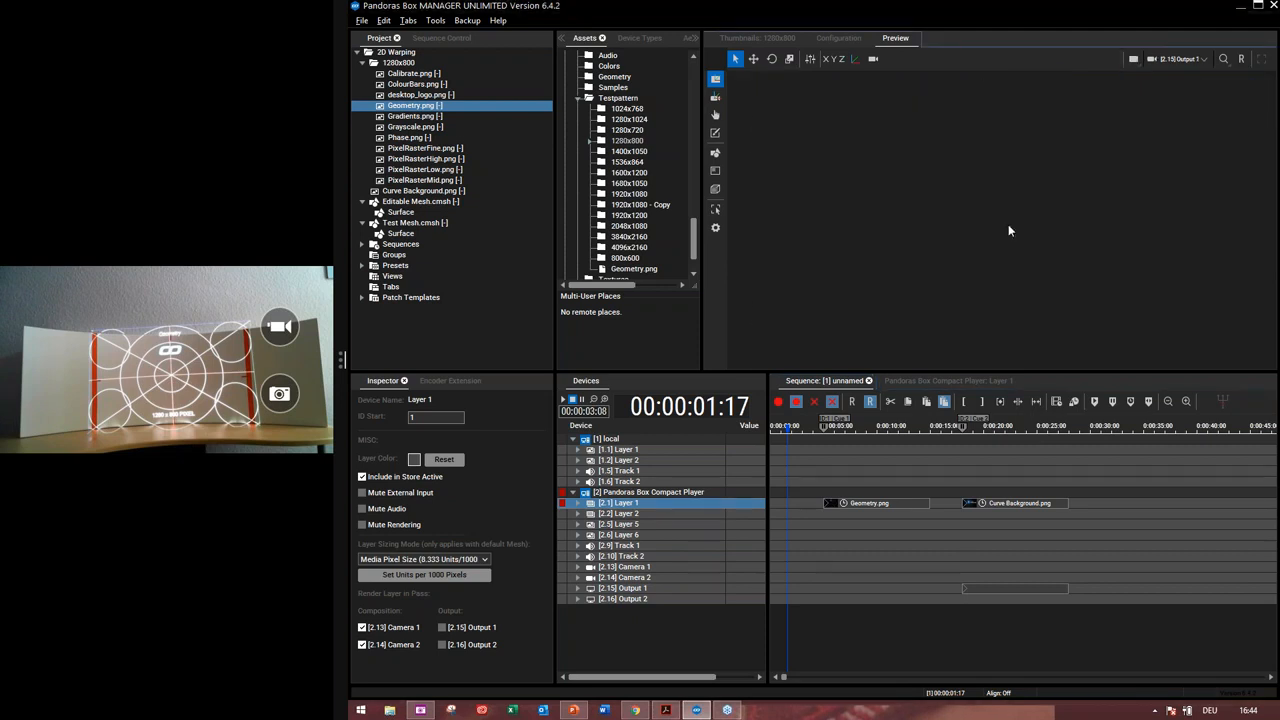
scroll(1023, 230, "down", 3)
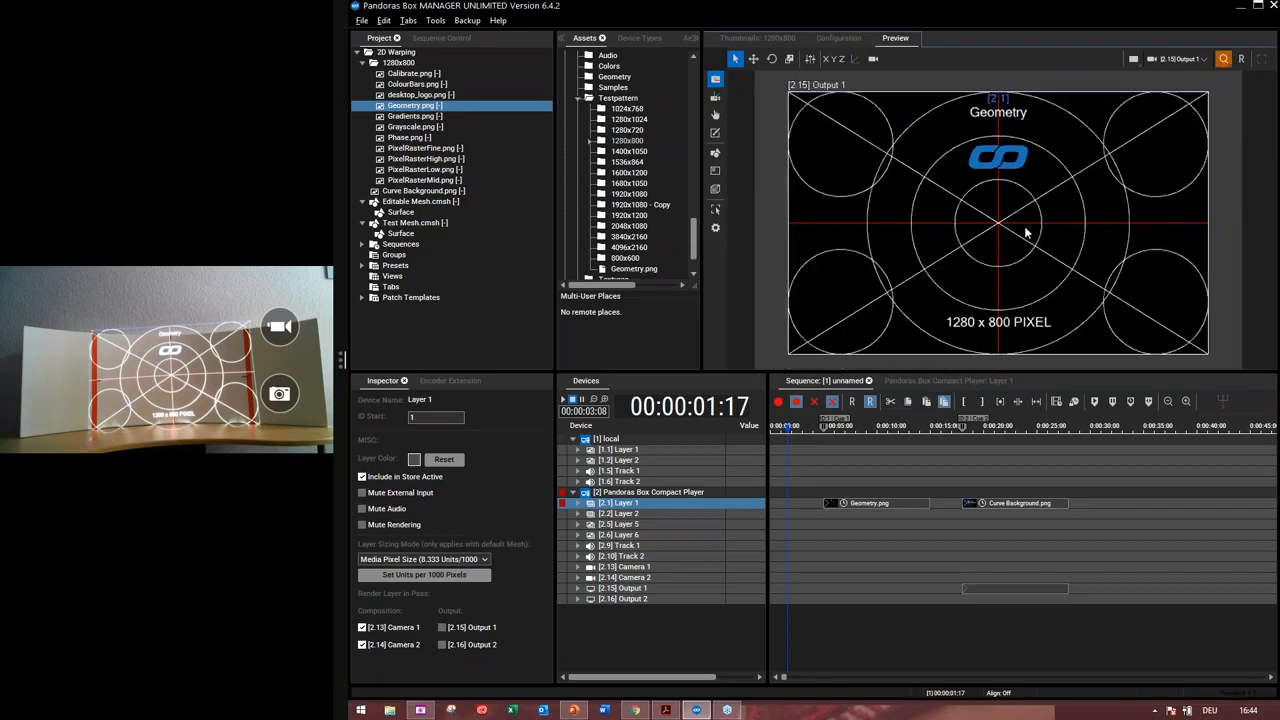
scroll(1023, 230, "up", 2)
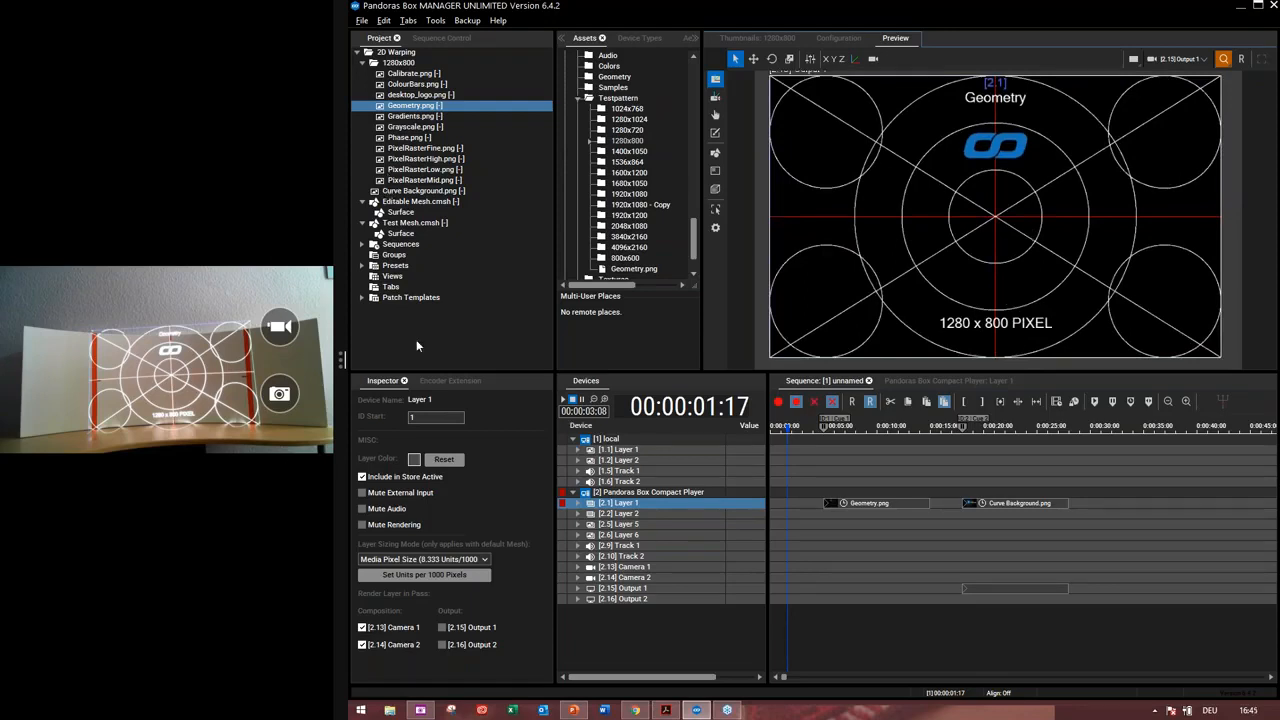
Reset all parameters of Layer 1
left_click(364, 64)
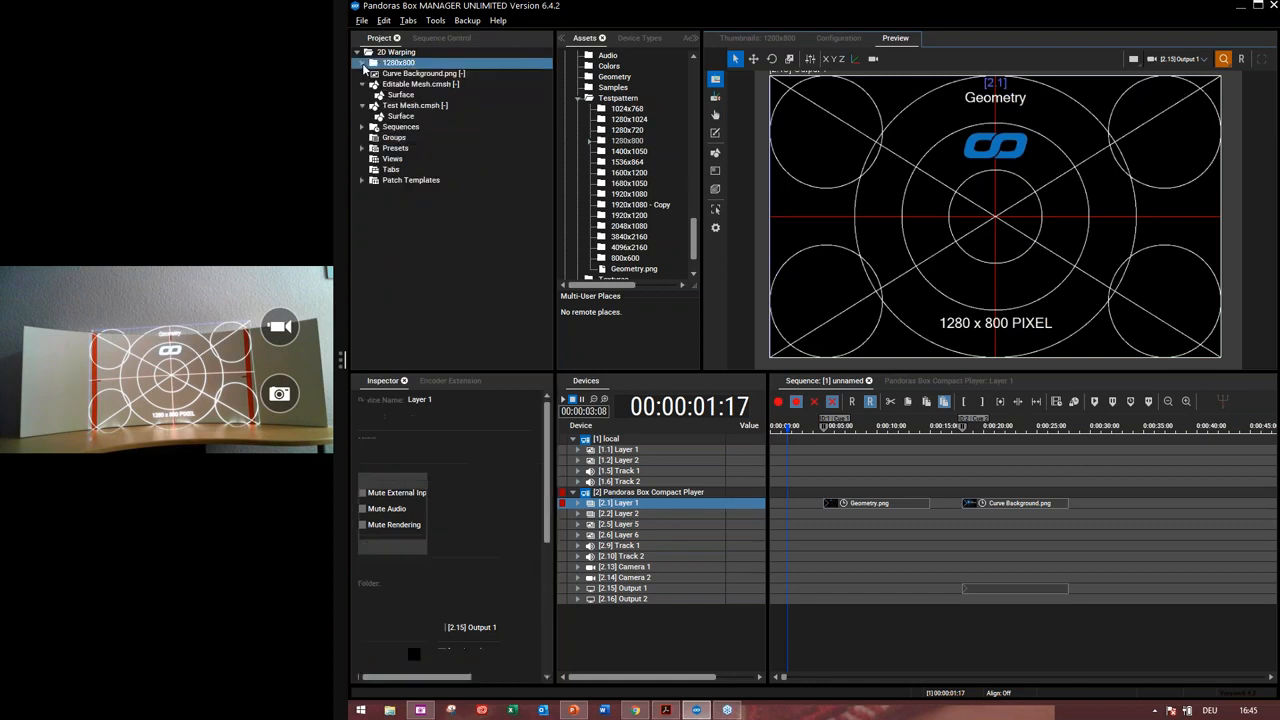
left_click(413, 109)
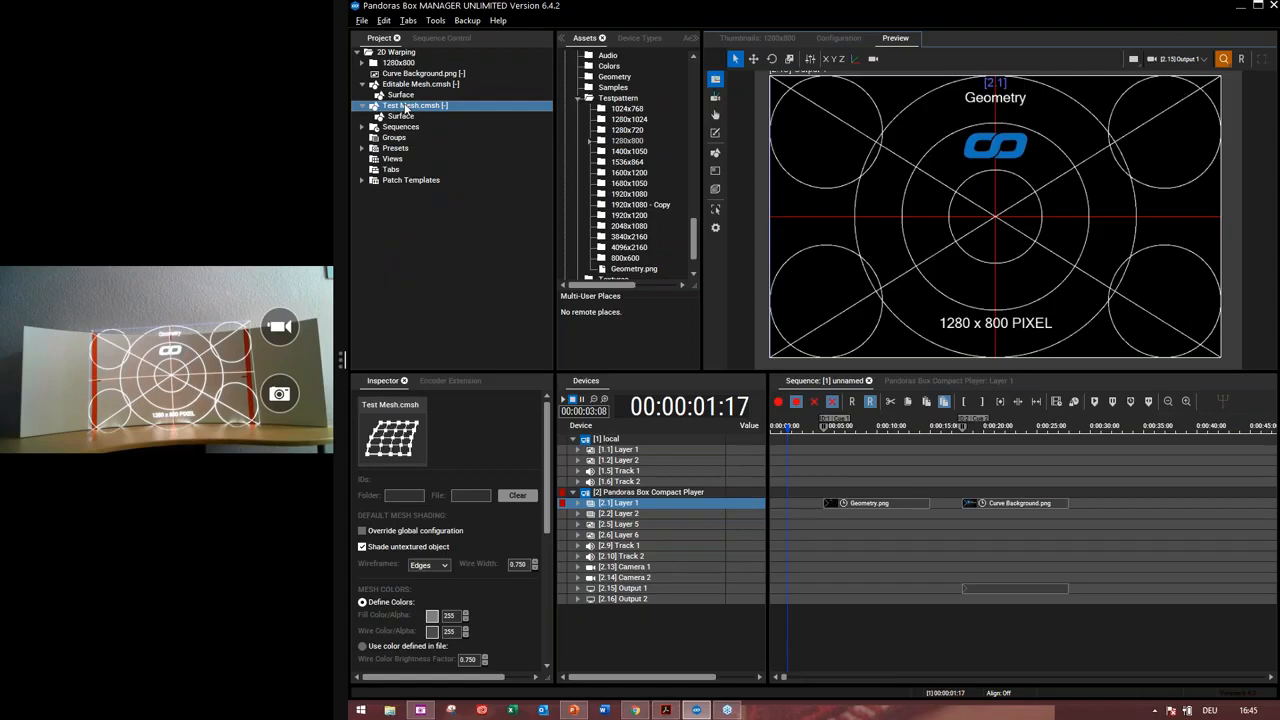
double_click(407, 108)
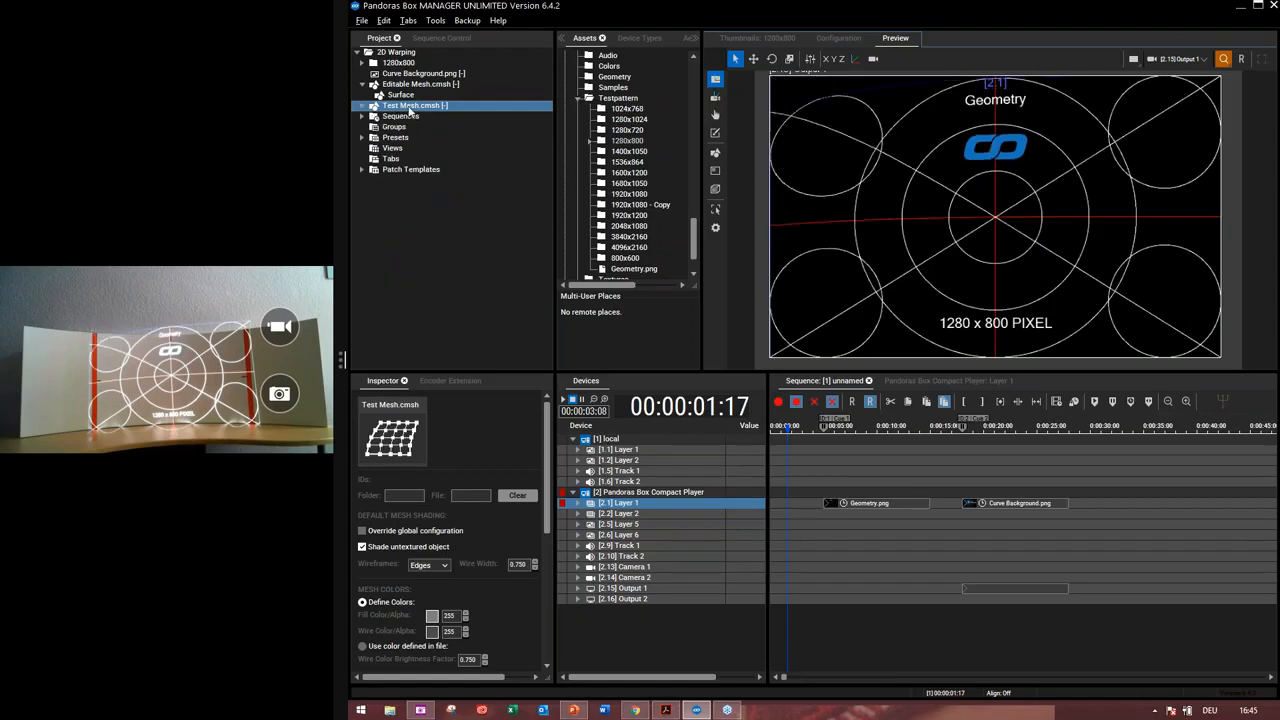
right_click(614, 504)
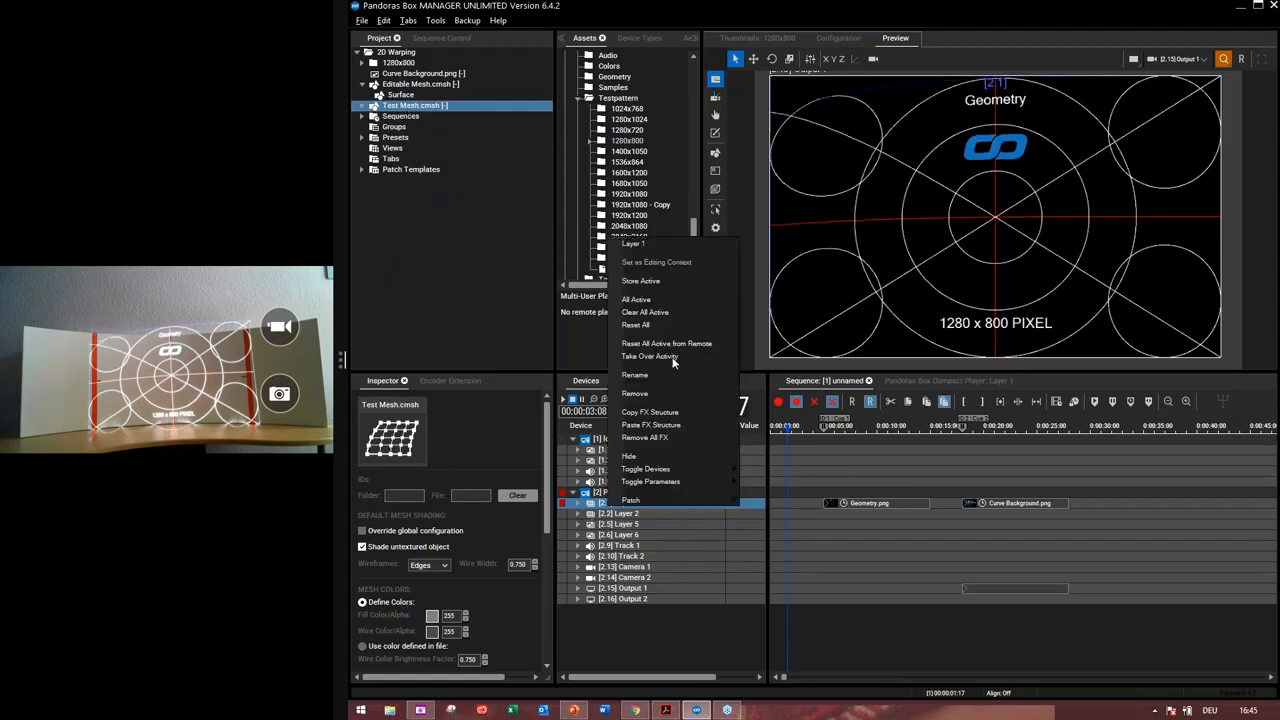
left_click(668, 325)
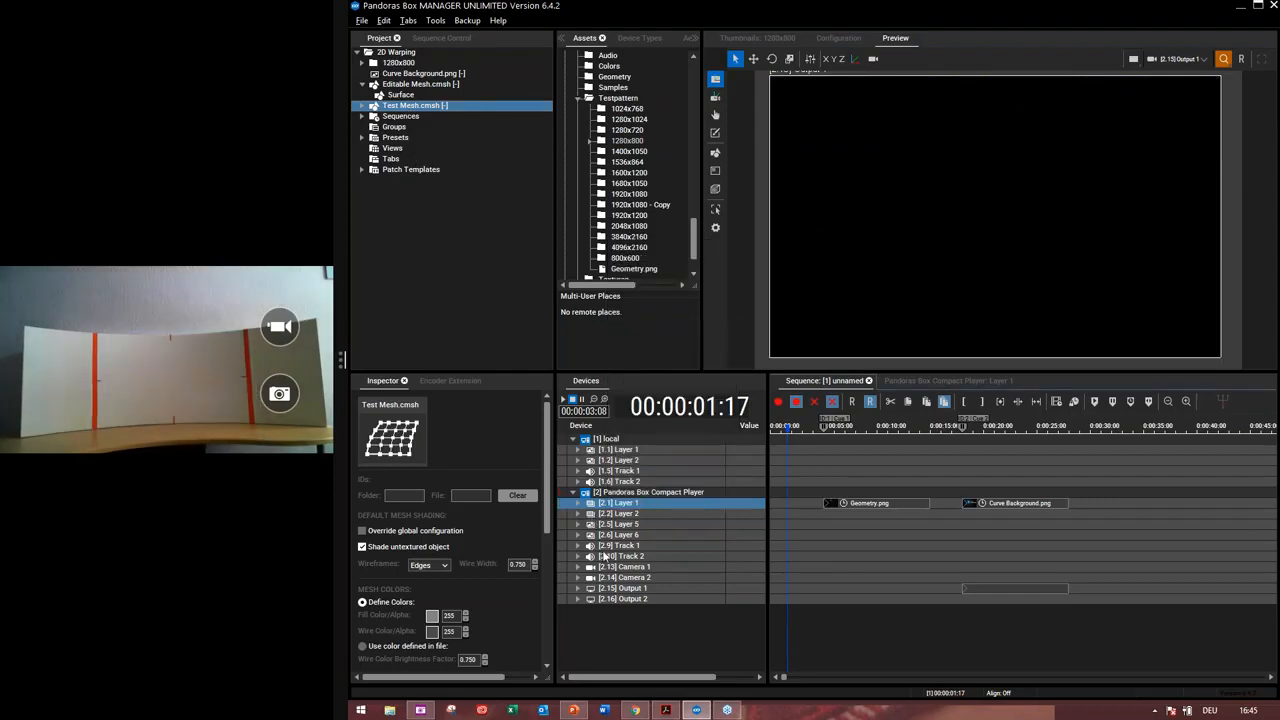
Apply Test Mesh.cmsh to Output 1 and select Layer 1
left_click(622, 589)
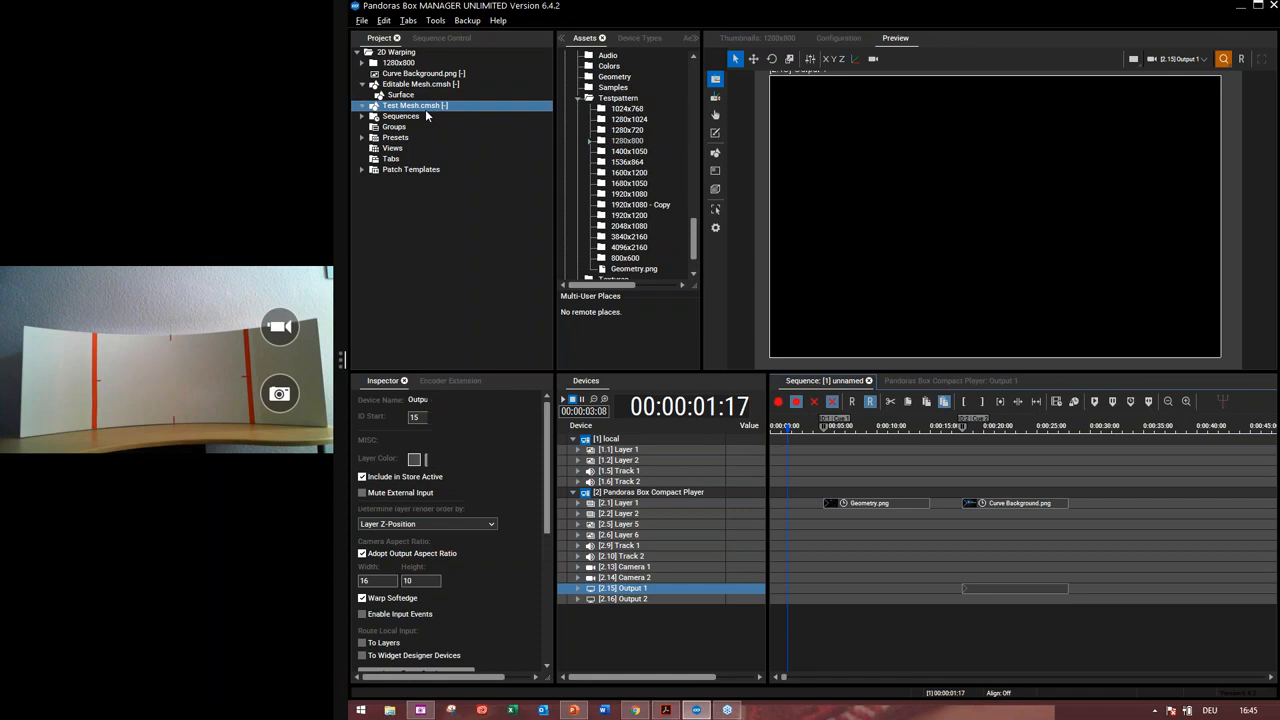
double_click(376, 105)
left_click(622, 504)
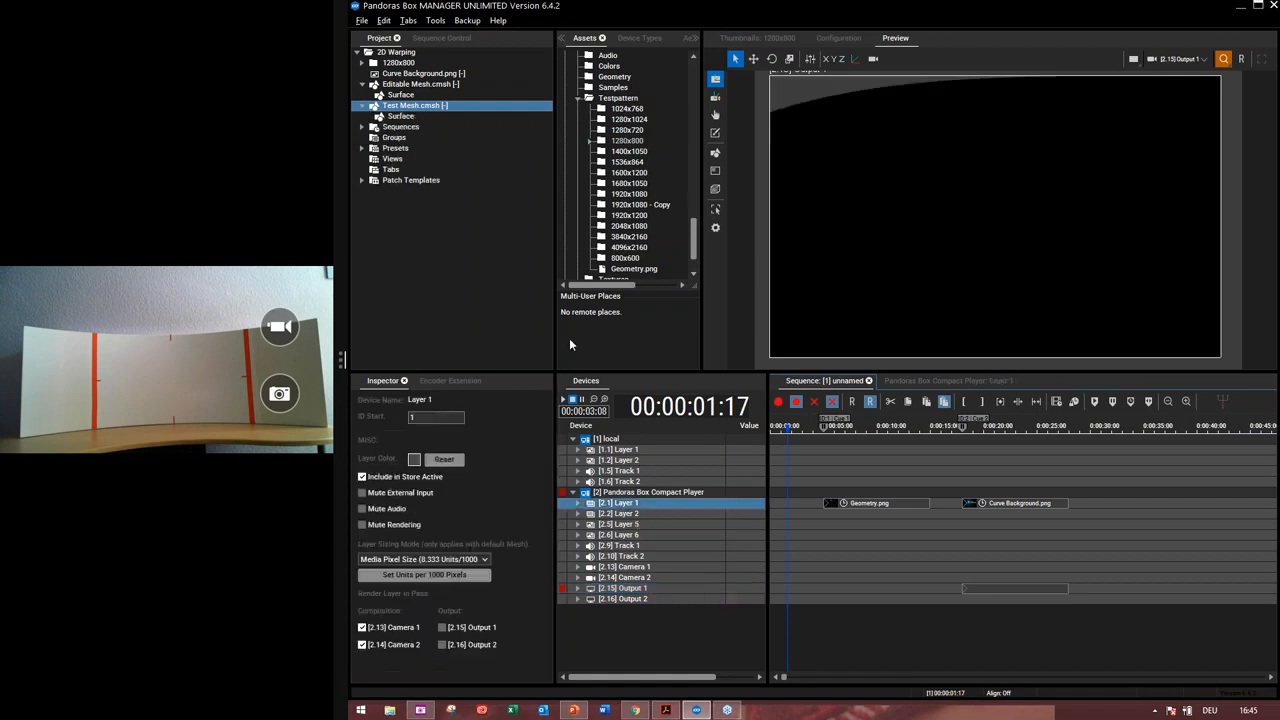
Load Geometry.png onto Layer 1 and switch to mesh editing mode
double_click(399, 63)
left_click(418, 106)
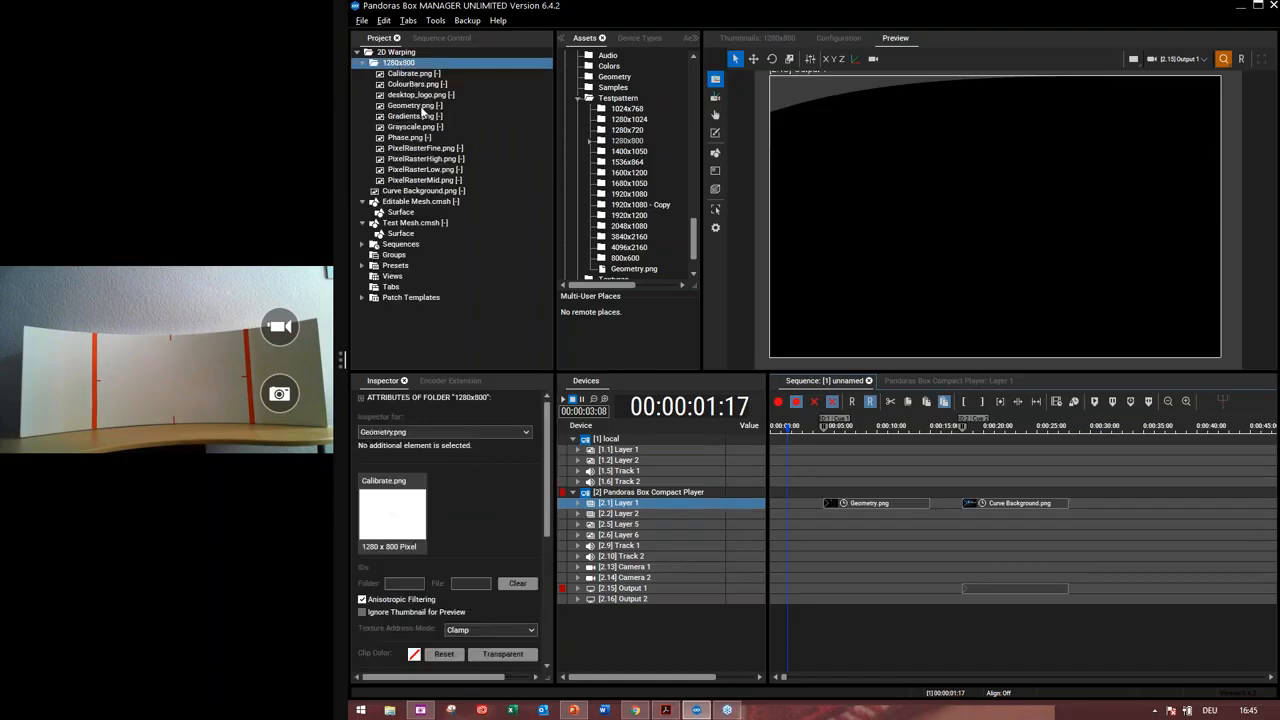
left_click(715, 155)
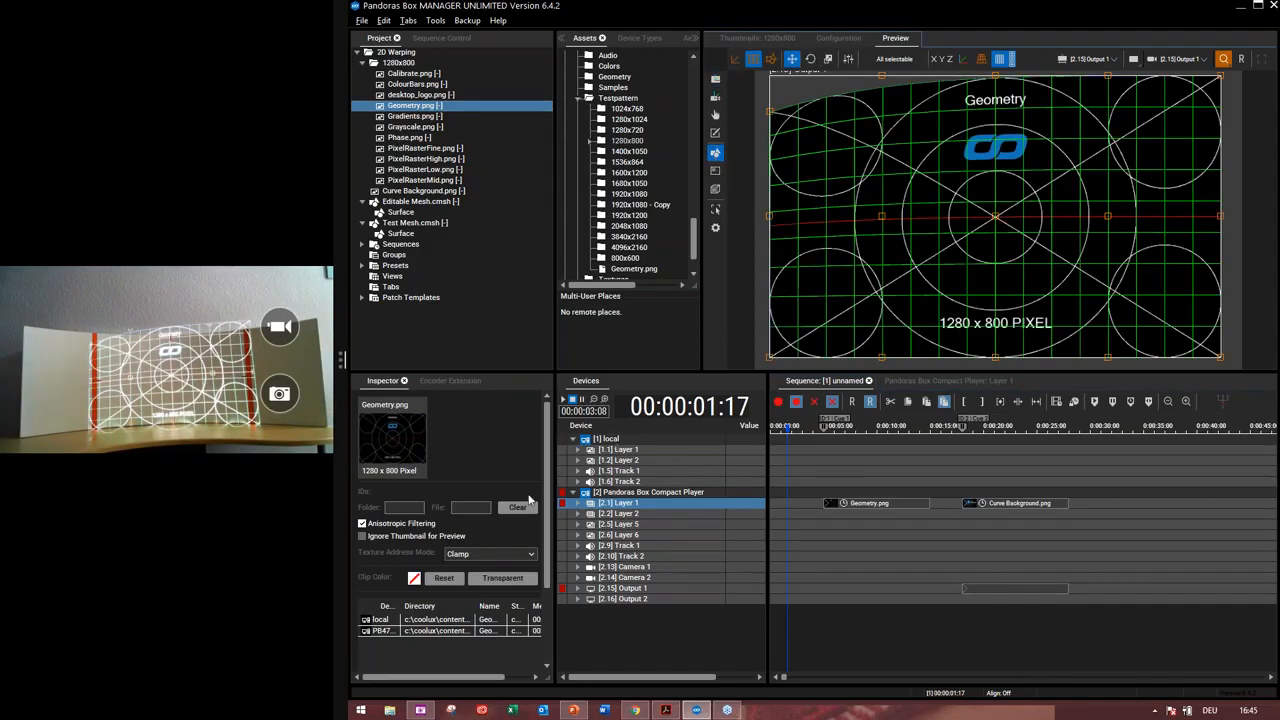
Select the Test Mesh surface and reset its FFD modifier control points
left_click(408, 234)
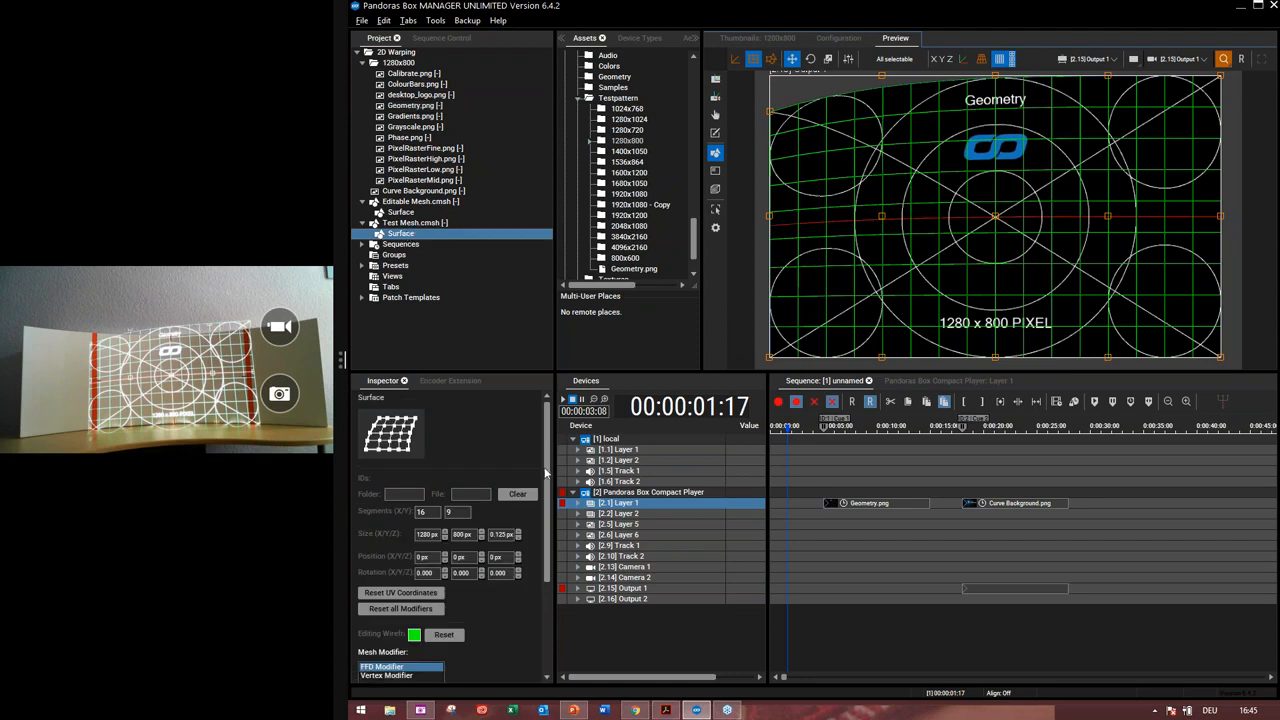
left_click_drag(546, 474, 537, 588)
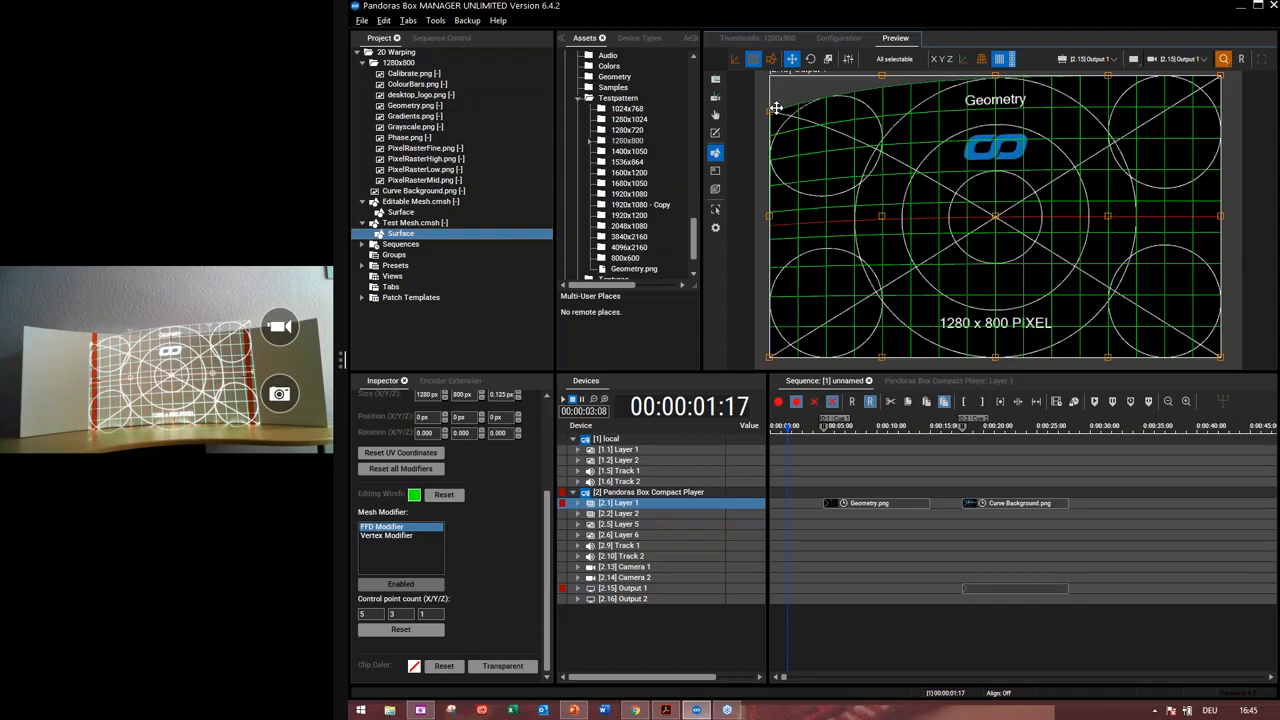
left_click(428, 637)
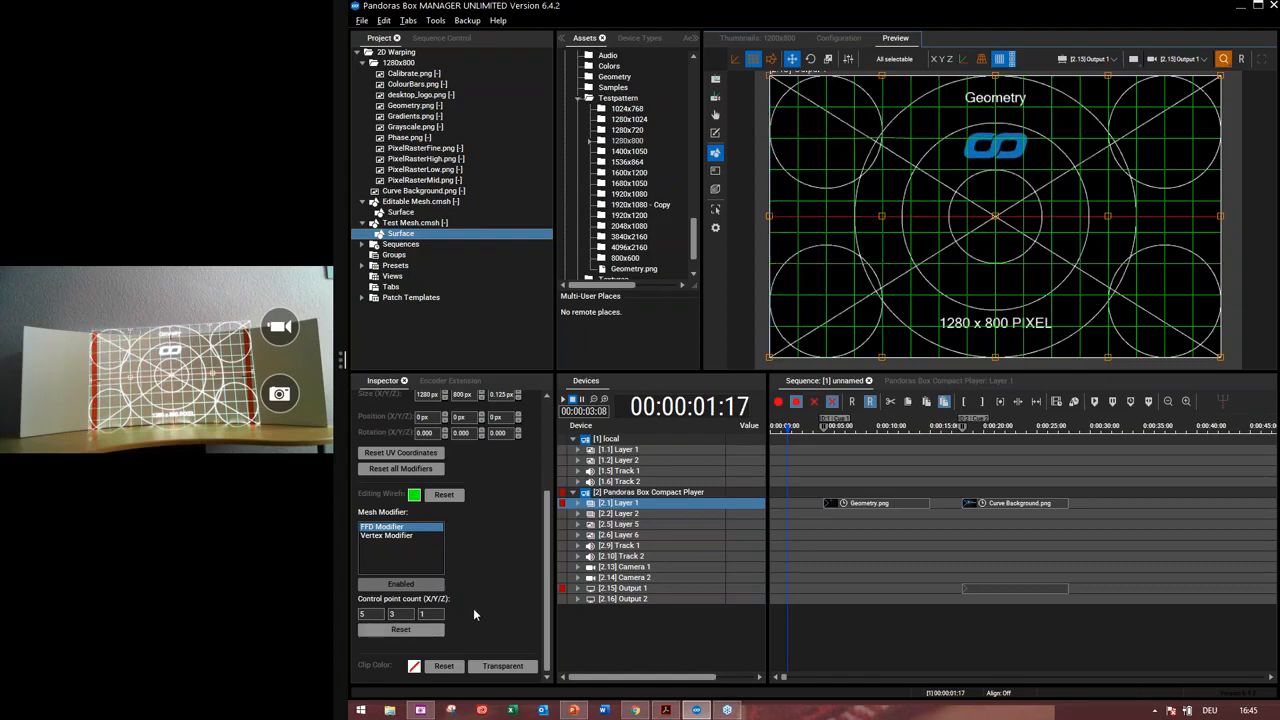
Set the FFD control point count to 5 by 5 by 1
left_click(980, 59)
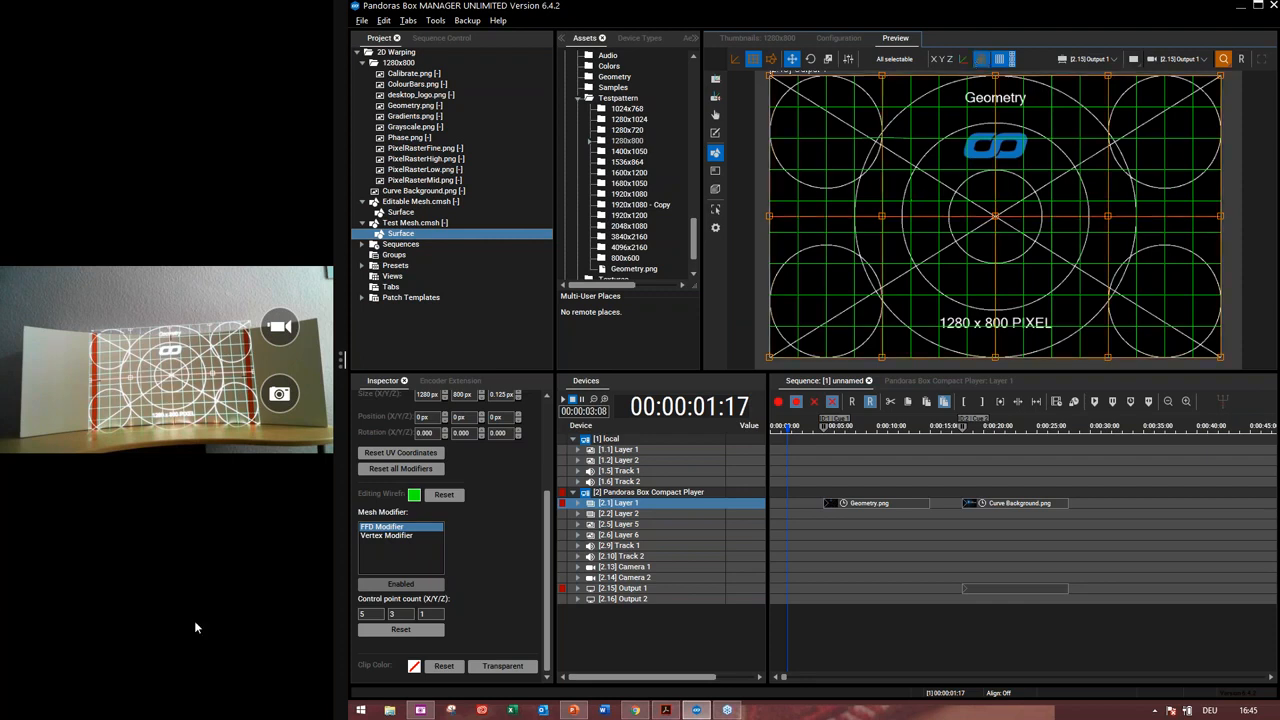
double_click(392, 614)
key("BackSpace")
type("4")
key("Return")
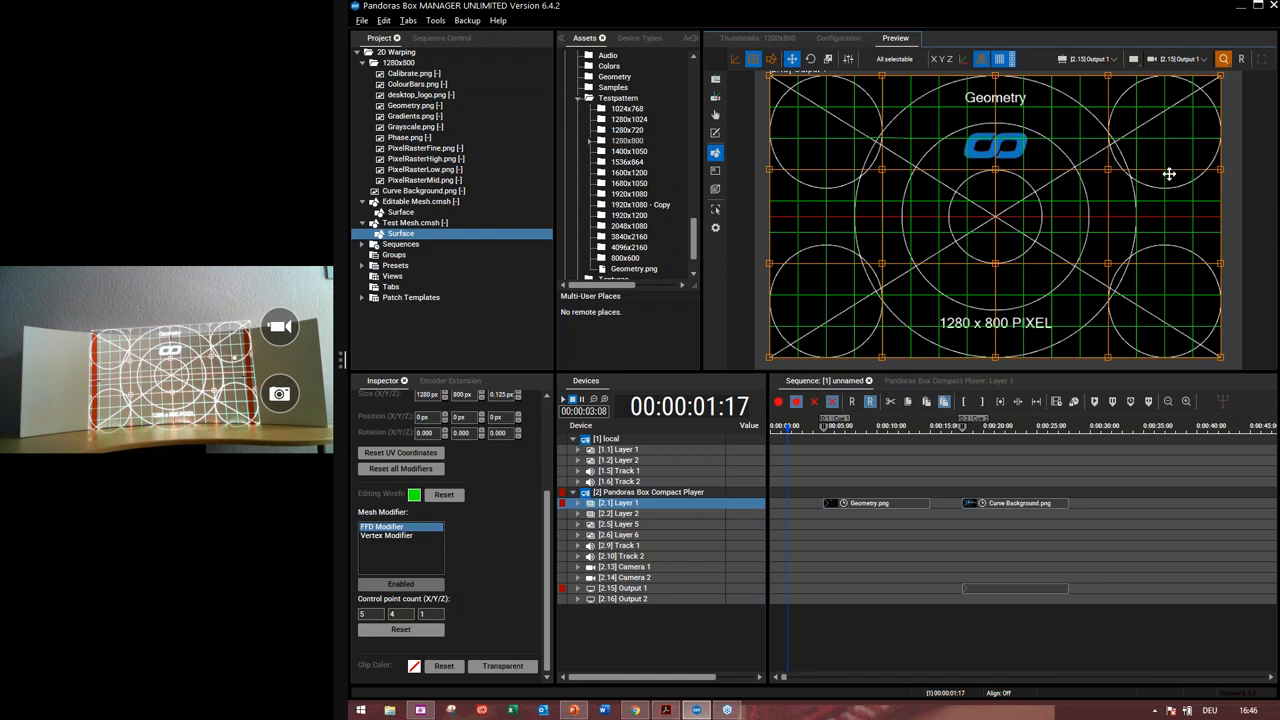
double_click(395, 616)
key("BackSpace")
type("5")
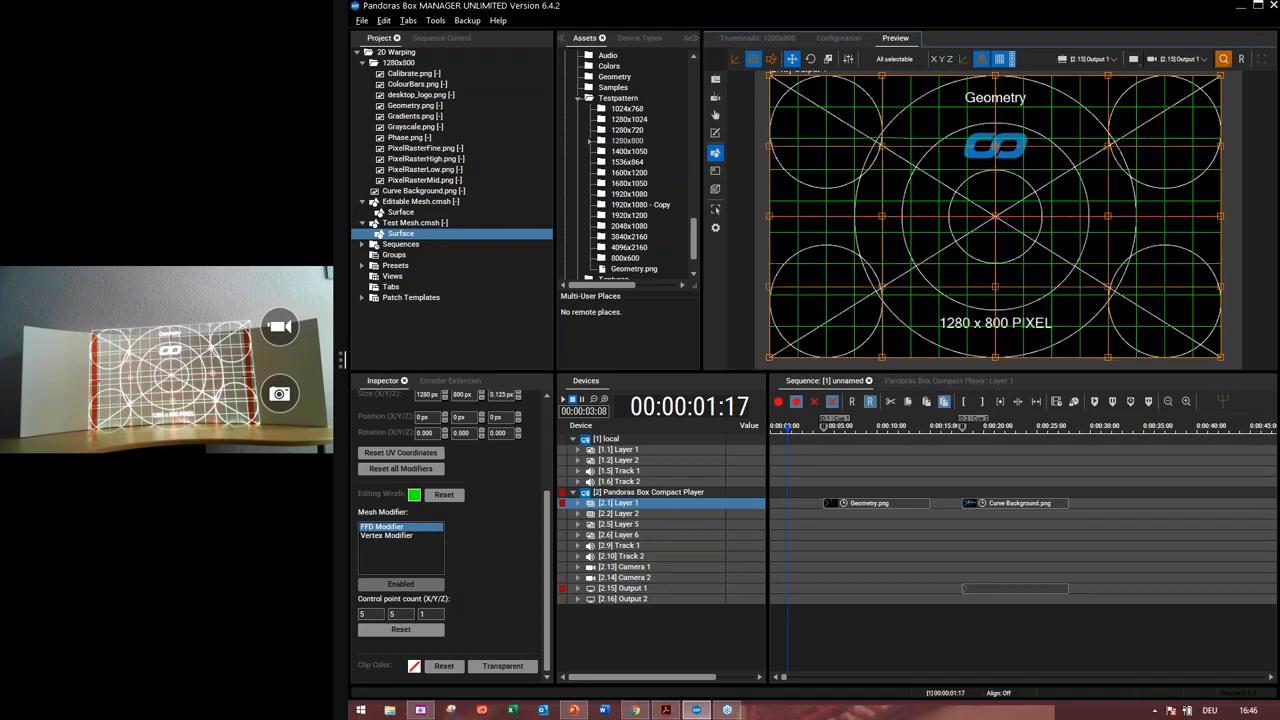
Select all FFD control points with the Move tool active
left_click(769, 146)
left_click(882, 146)
key("shift+Down")
left_click(791, 59)
left_click(1108, 216)
key("ctrl+a")
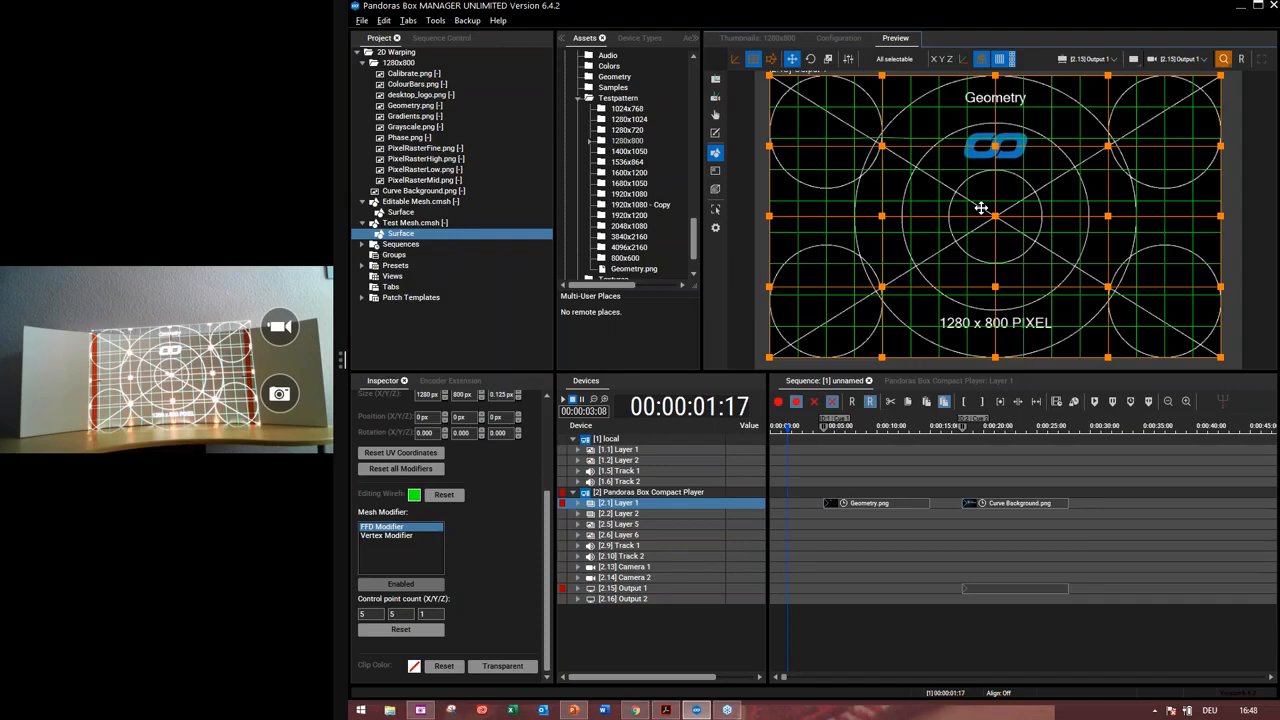
Scale the selected control points down slightly with the Scale tool
left_click(828, 59)
key("Left")
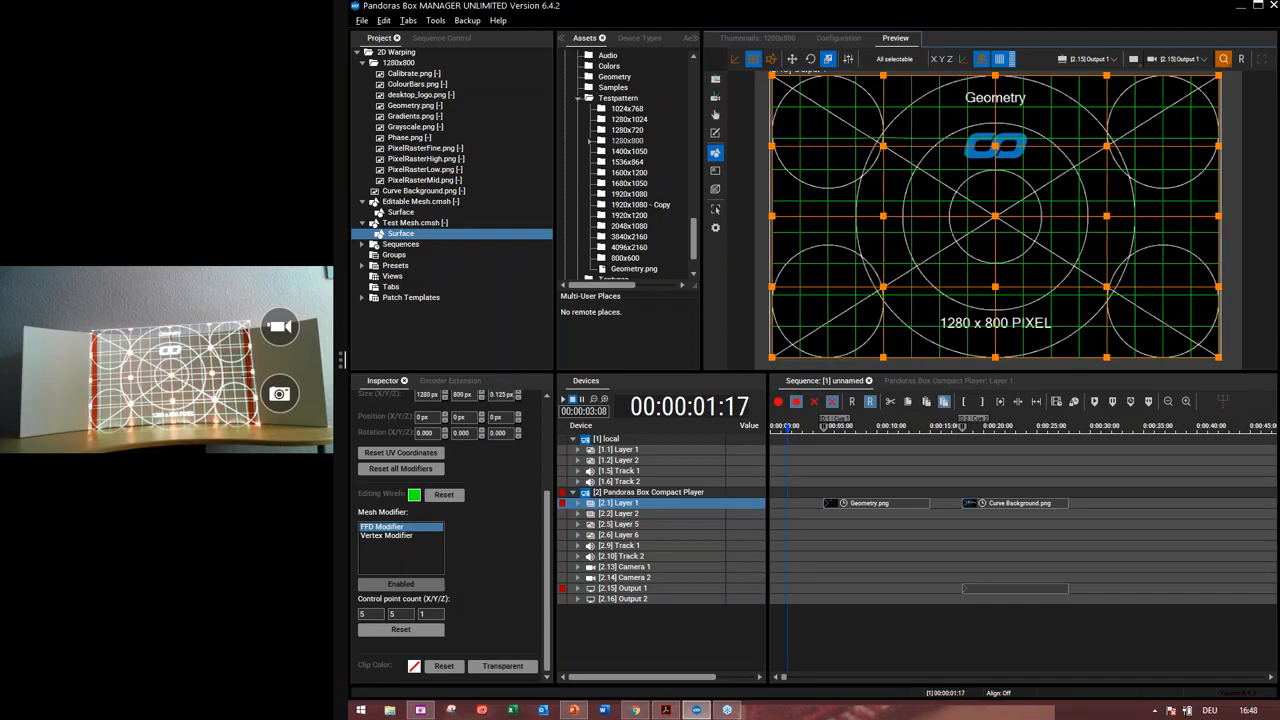
key("Left")
key("Down")
key("Down")
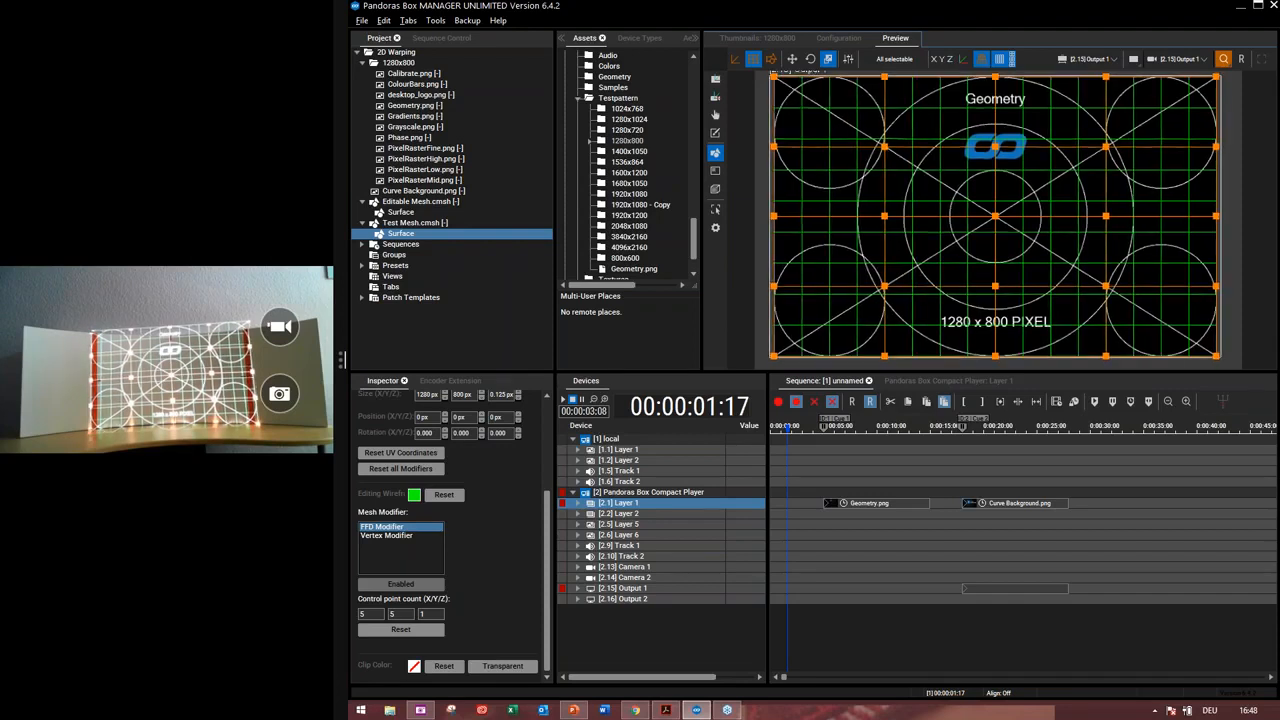
Shrink the selected FFD control point grid horizontally and vertically with the Scale tool
key("Left")
key("Down")
key("Left")
key("Down")
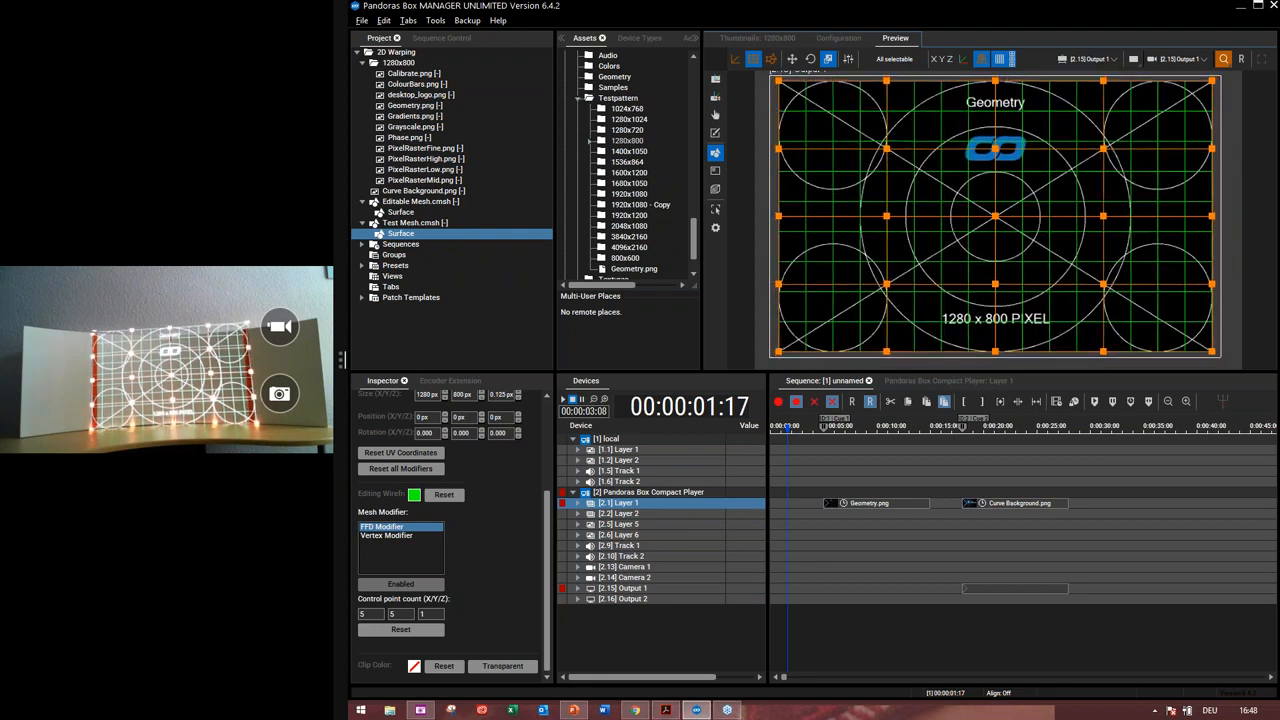
key("Left")
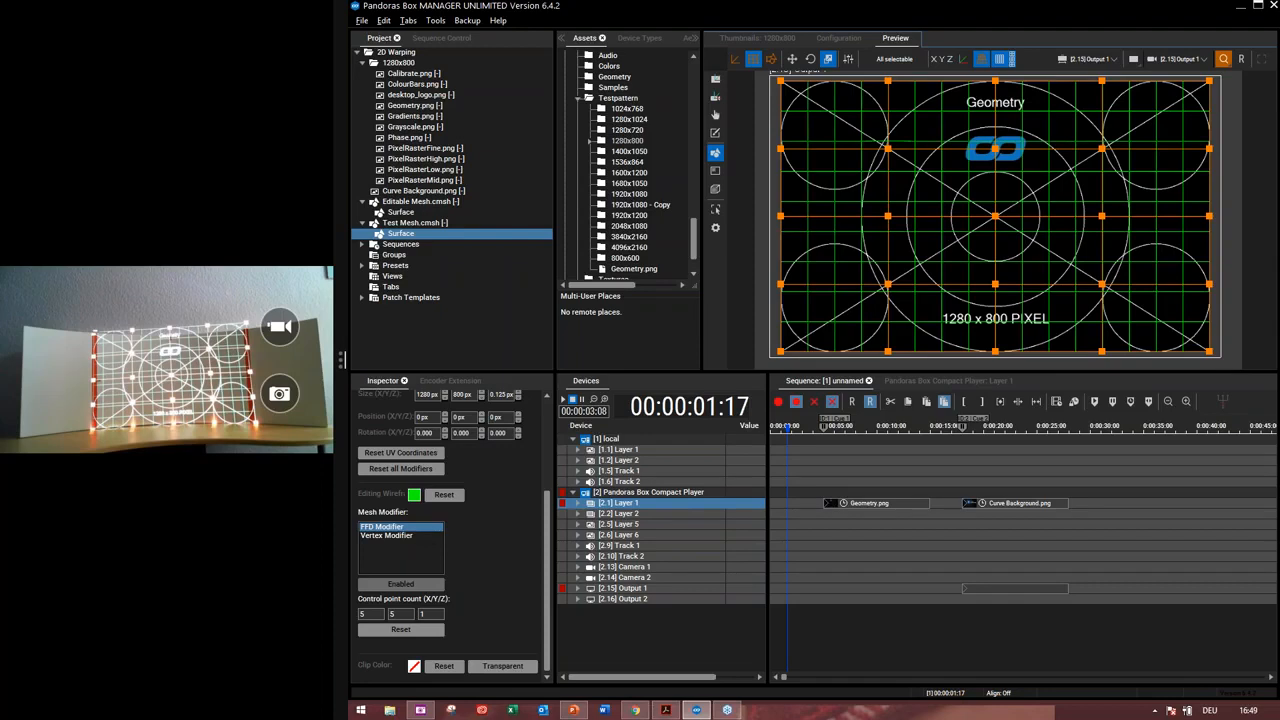
key("Down")
key("Left")
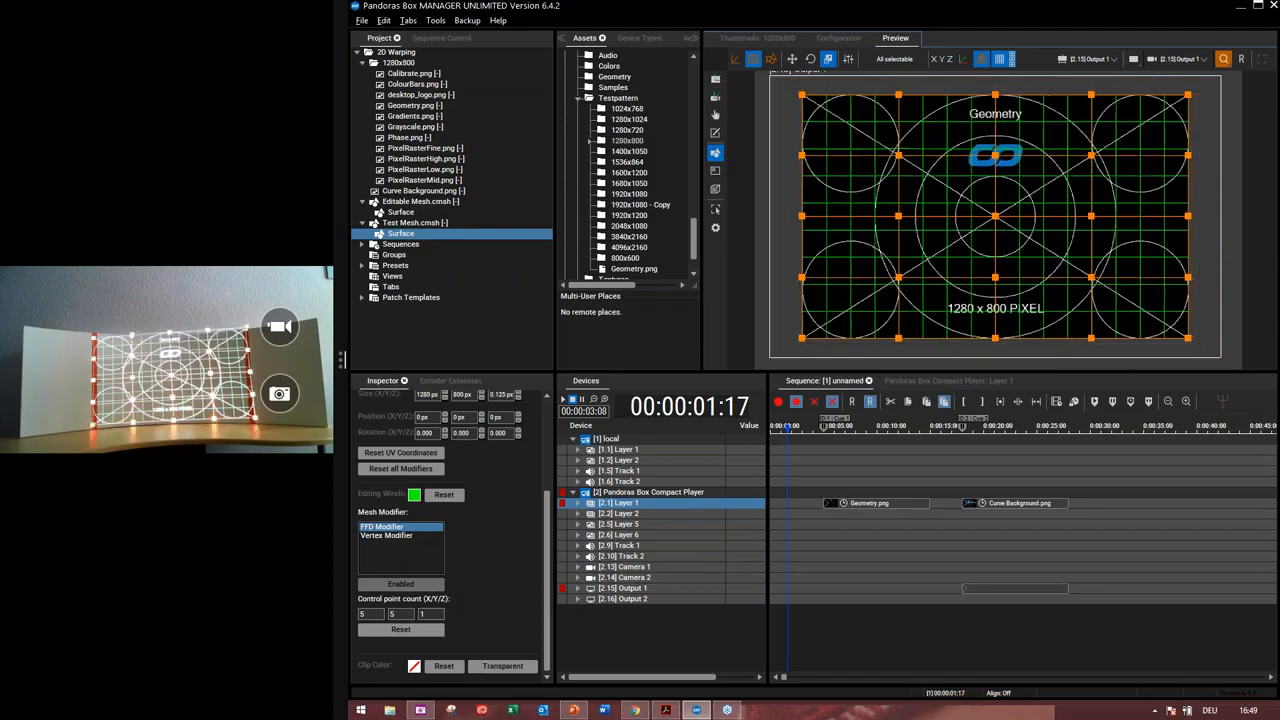
key("Down")
key("Left")
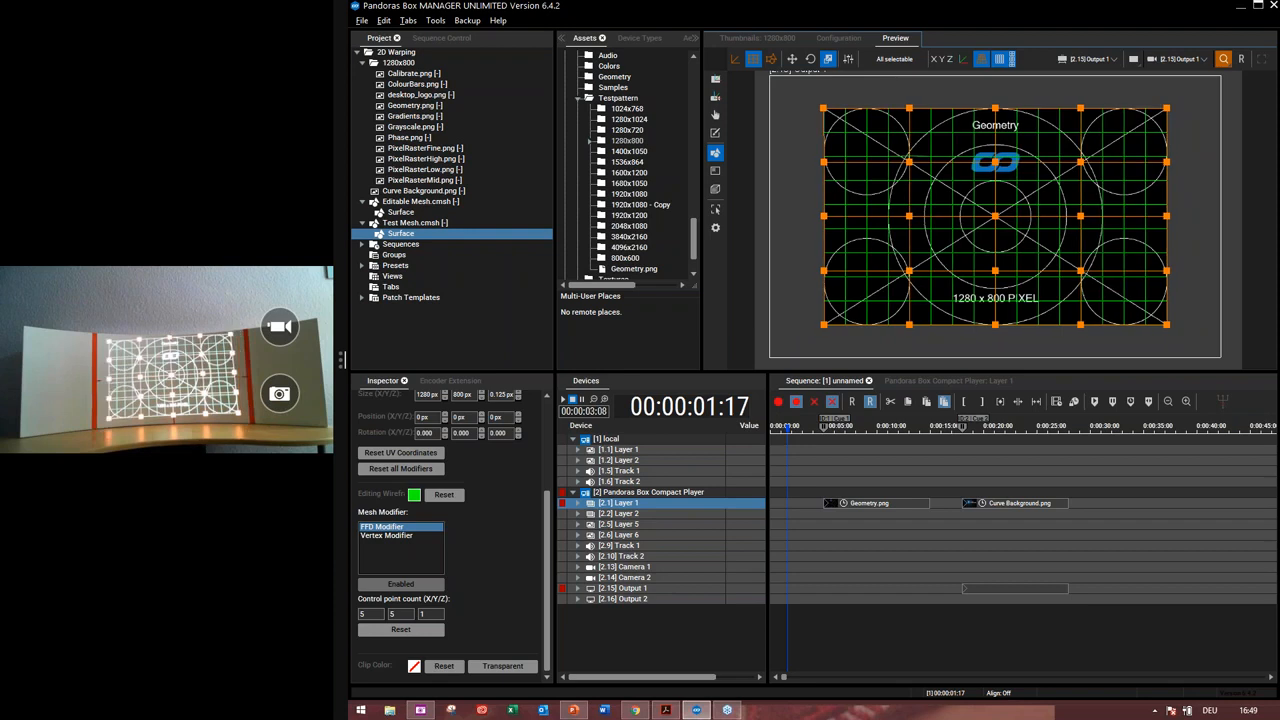
key("Up")
key("Up")
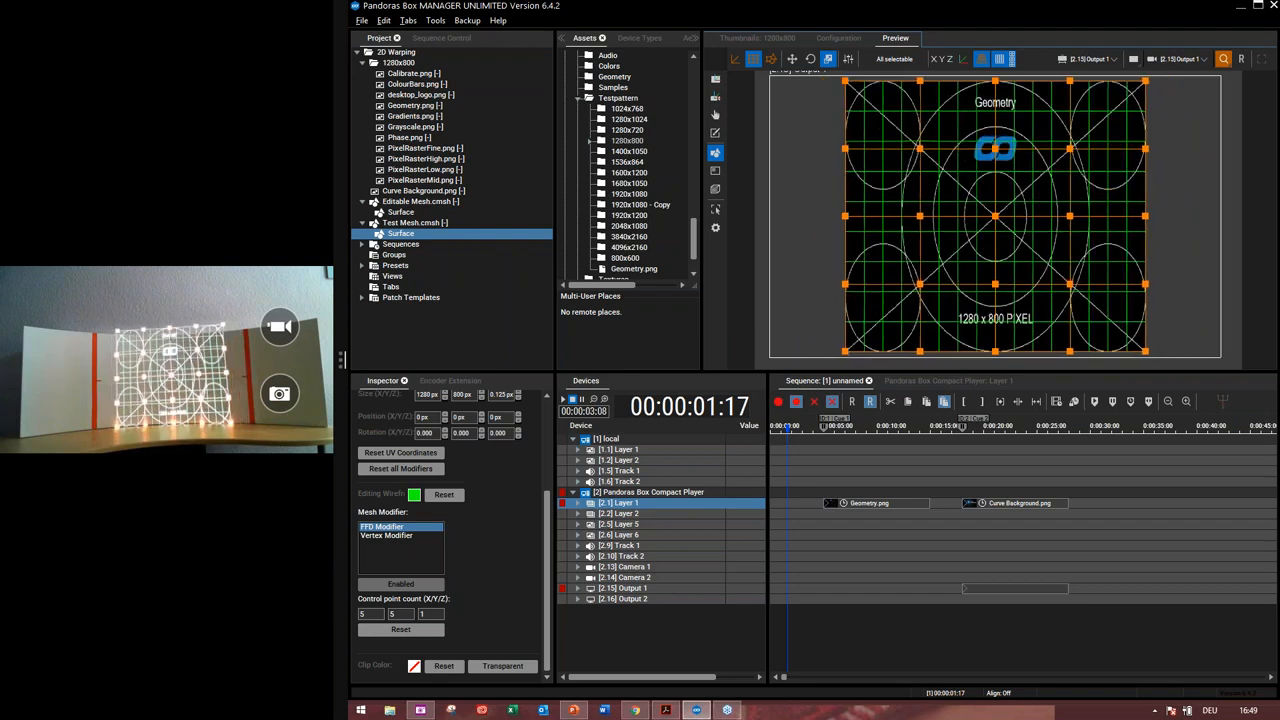
key("Left")
key("Left")
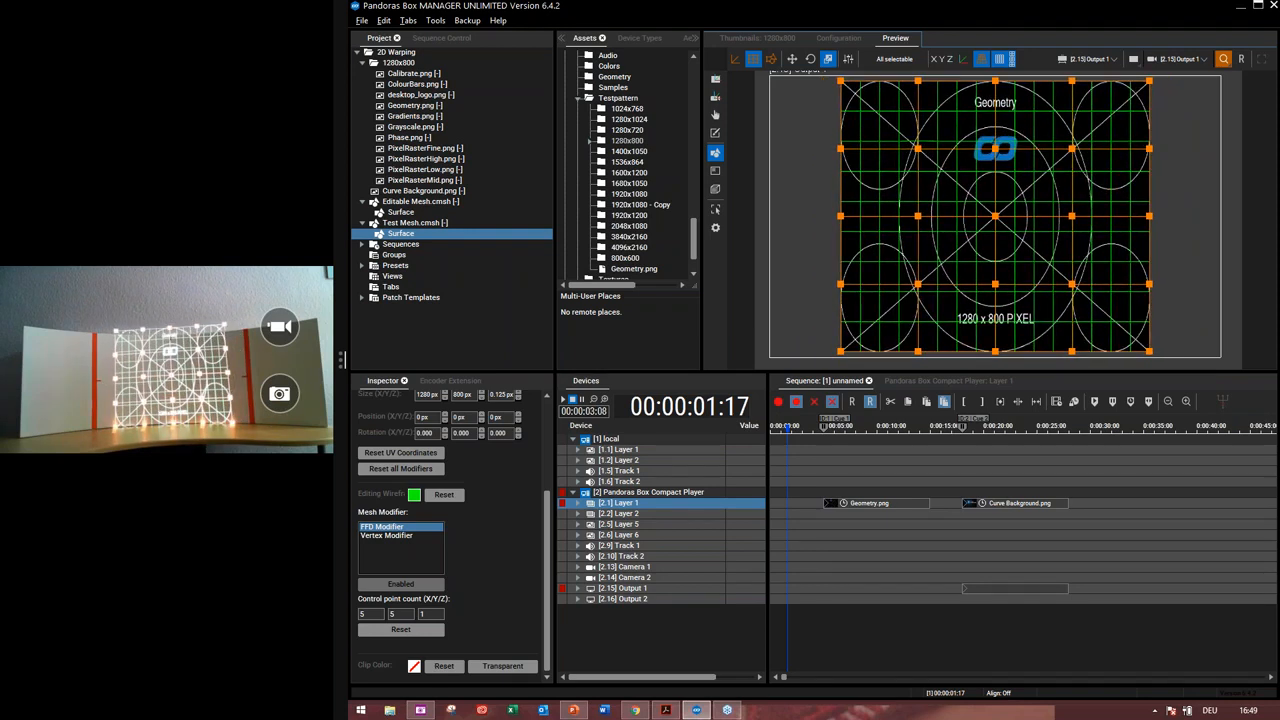
Widen the control point grid horizontally and reduce its height to fit the physical screen
key("Right")
key("Right")
key("Right")
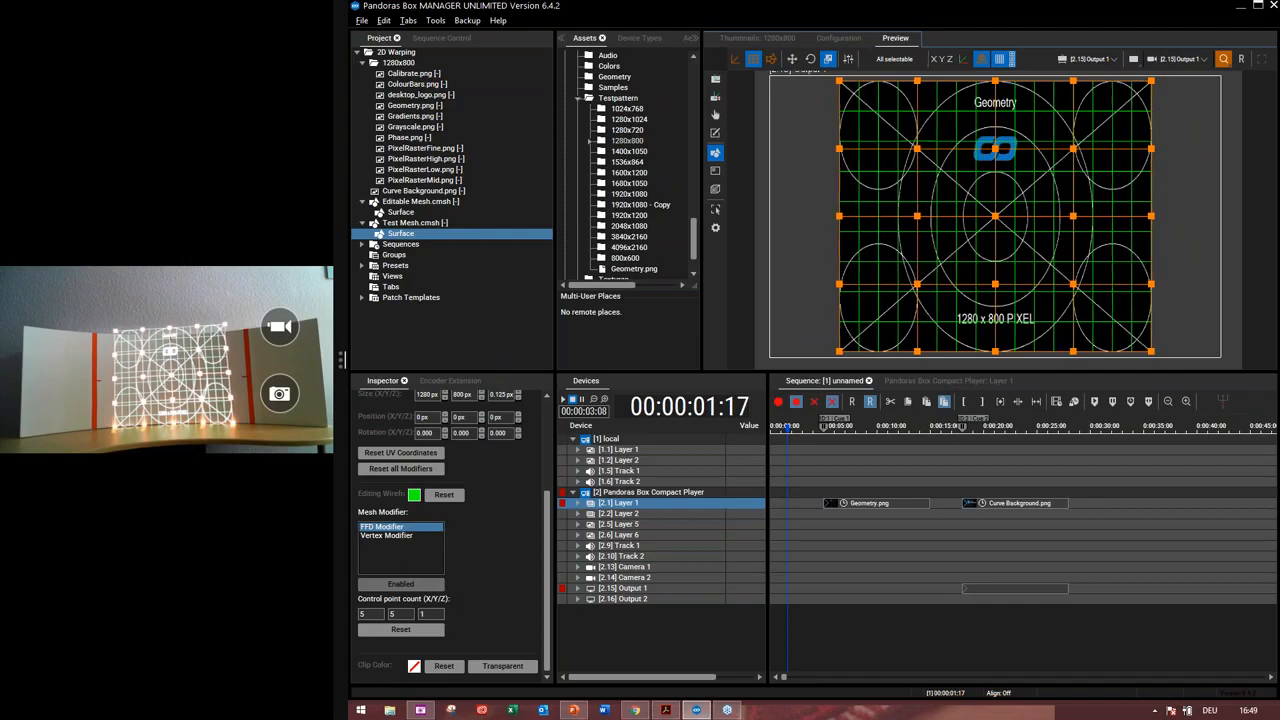
key("Right")
key("Right")
key("Right")
key("Right")
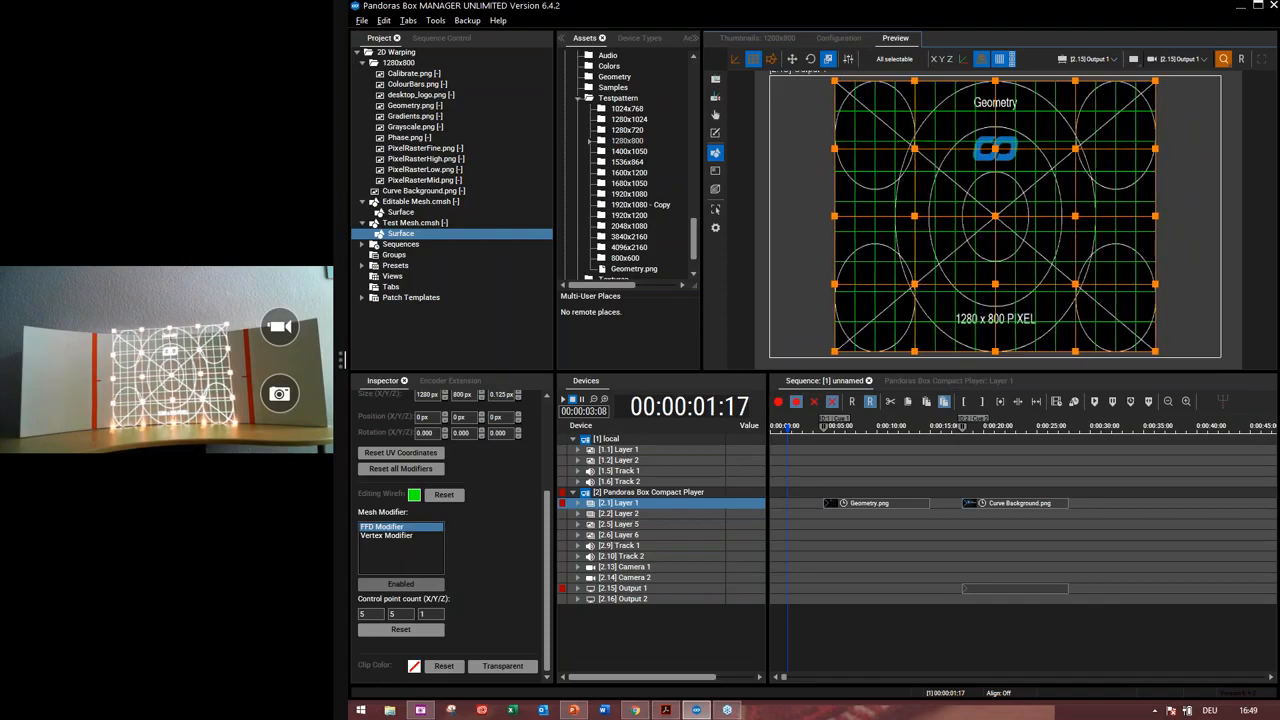
key("Right")
key("Right")
key("Right")
key("Right")
key("Right")
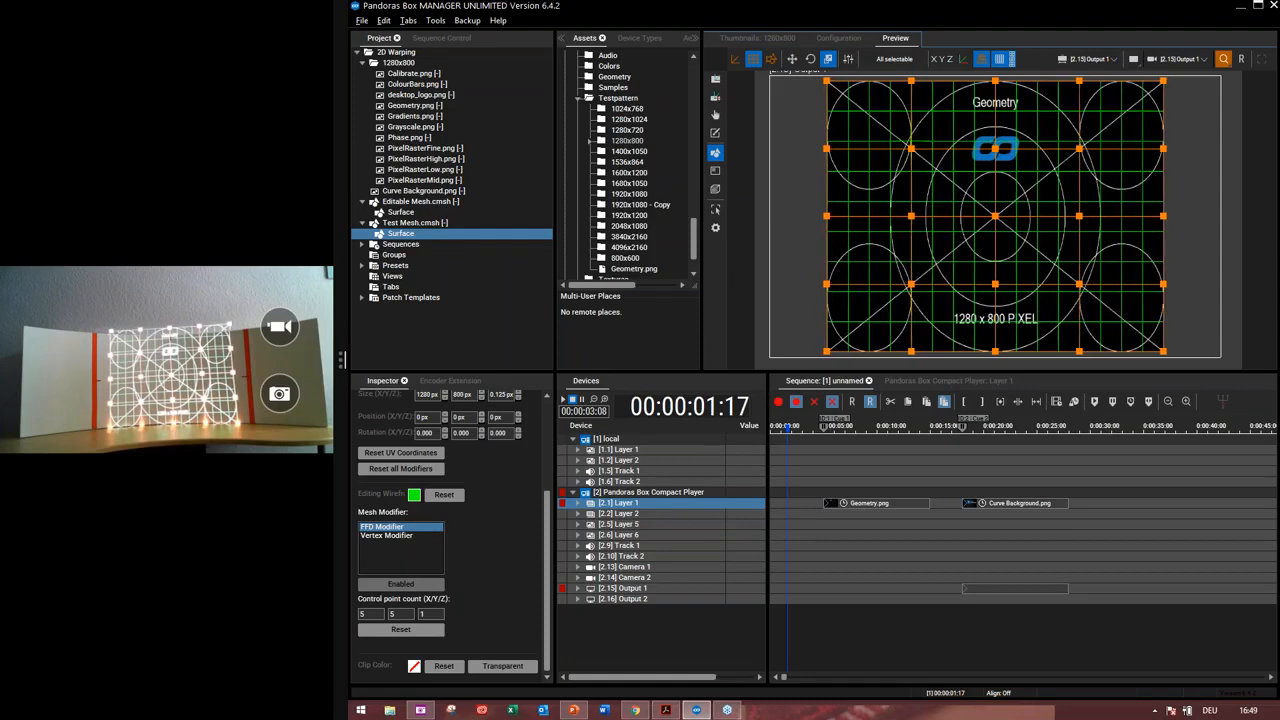
key("Right")
key("Right")
key("Right")
key("Right")
key("Right")
key("Right")
key("Right")
key("Right")
key("Right")
key("Right")
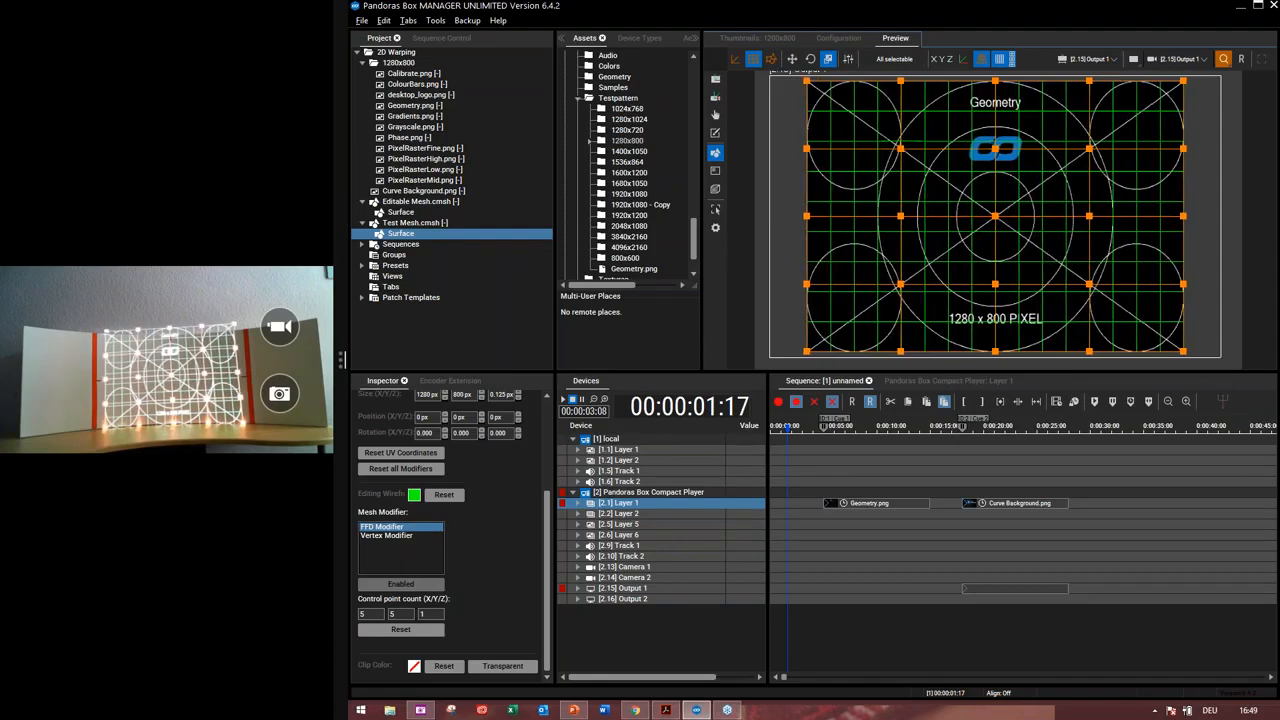
key("Right")
key("Right")
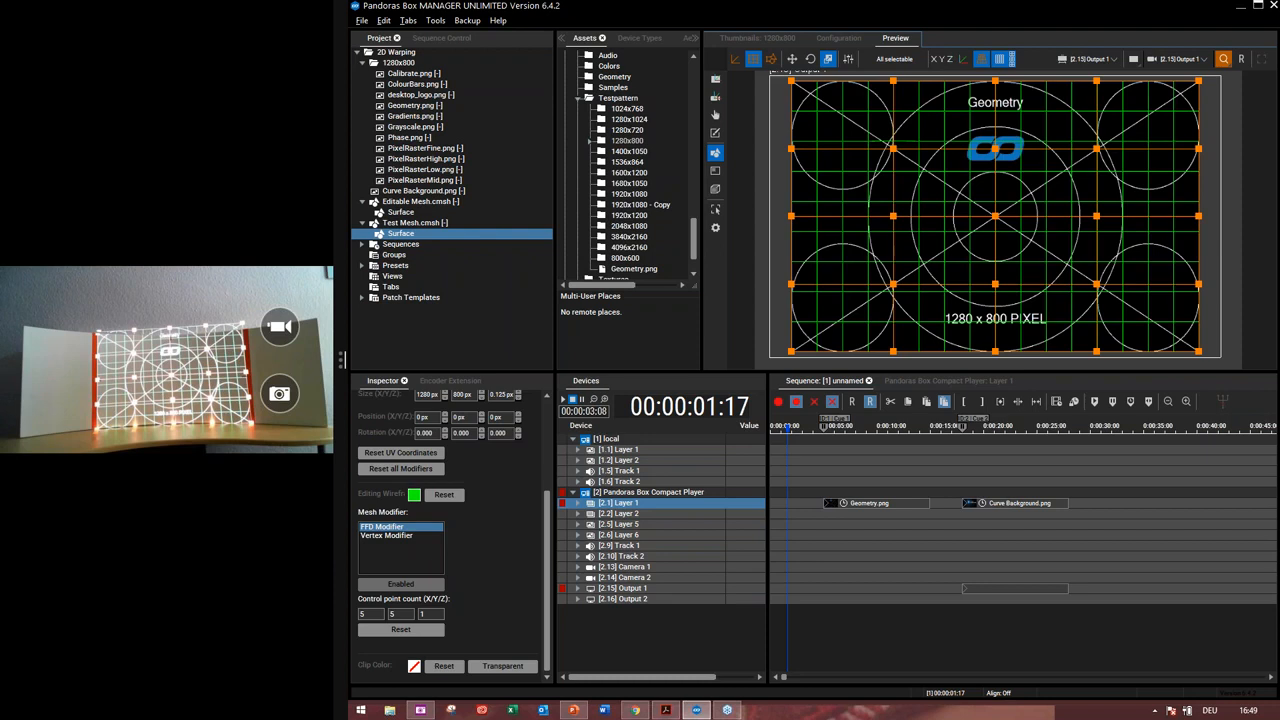
key("Down")
key("Down")
key("Down")
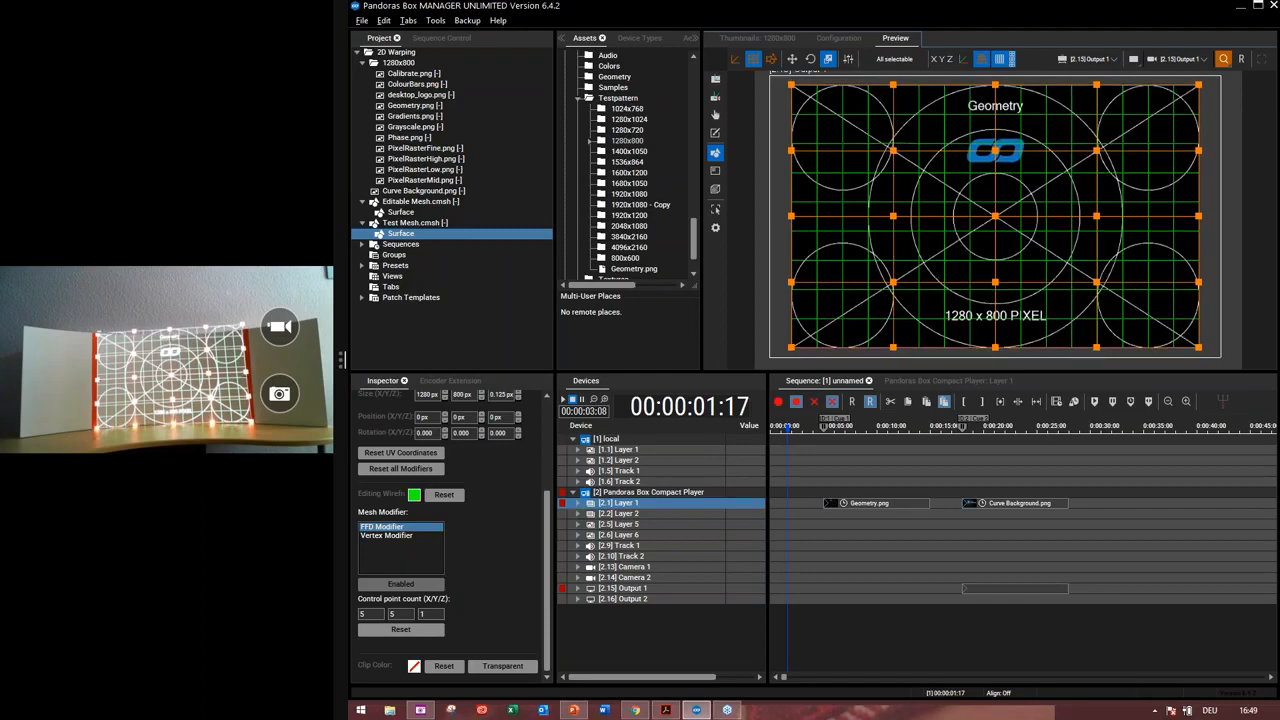
Switch to the Move tool and nudge all selected control points down
key("Down")
key("Down")
key("w")
key("Down")
key("Down")
key("Down")
key("Down")
key("Down")
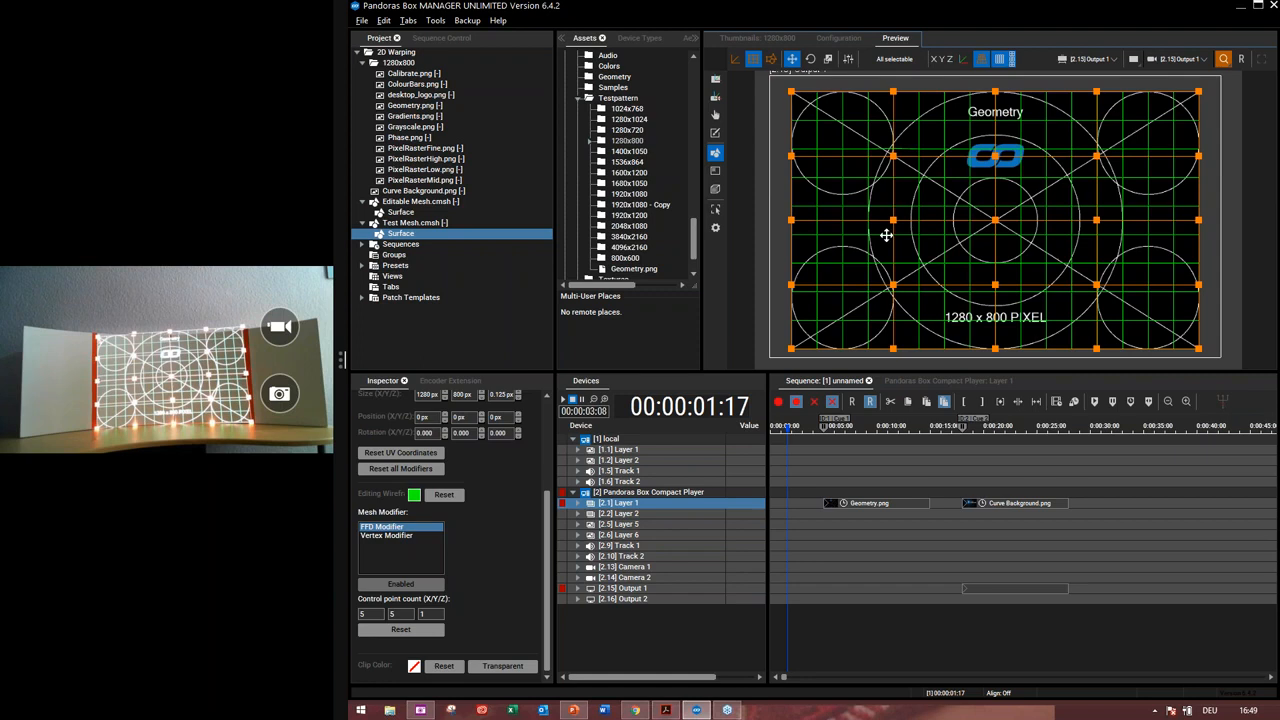
Select the top-left corner control point and move it upward
left_click(789, 90)
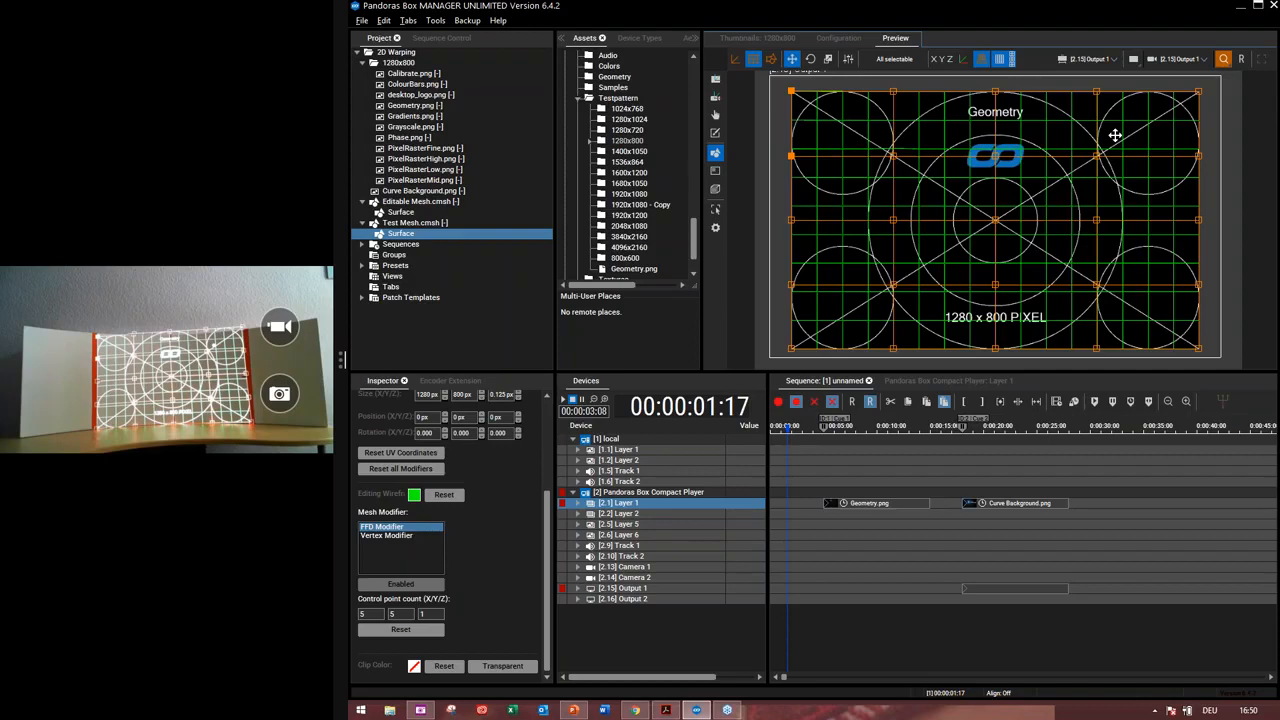
key("Up")
key("Up")
key("Up")
key("Up")
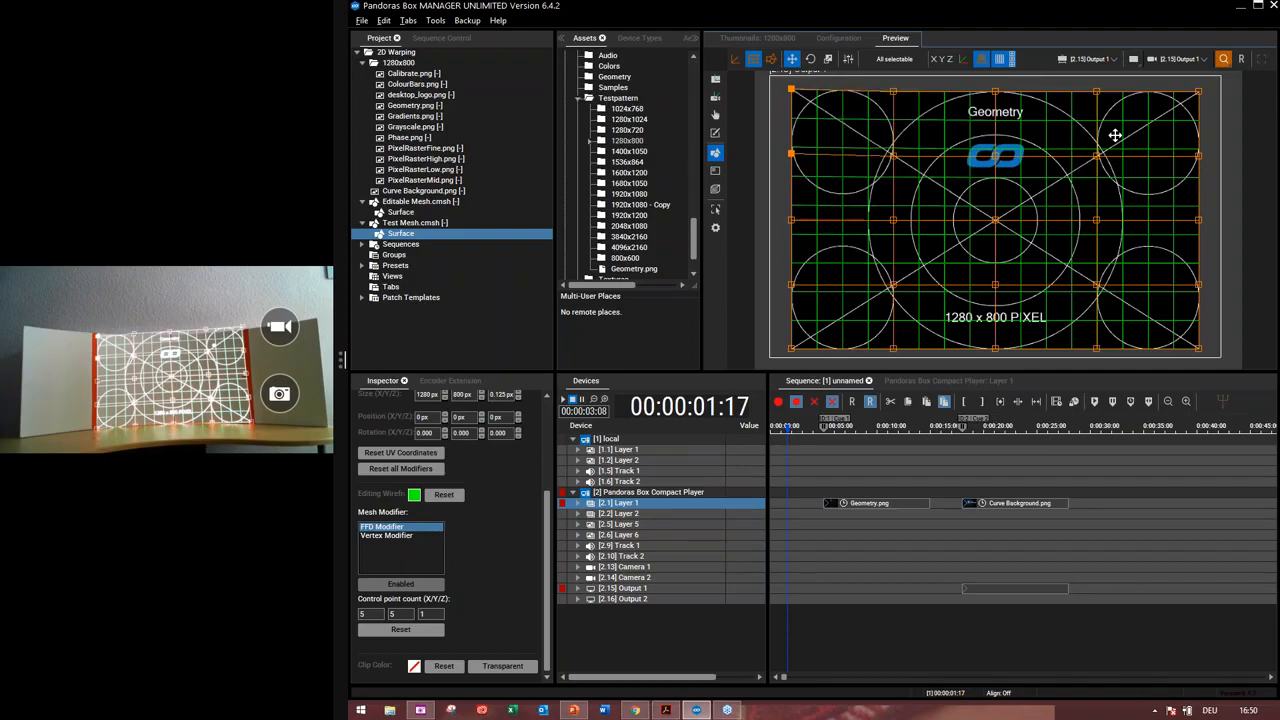
key("Up")
key("Up")
key("Up")
key("Up")
key("Up")
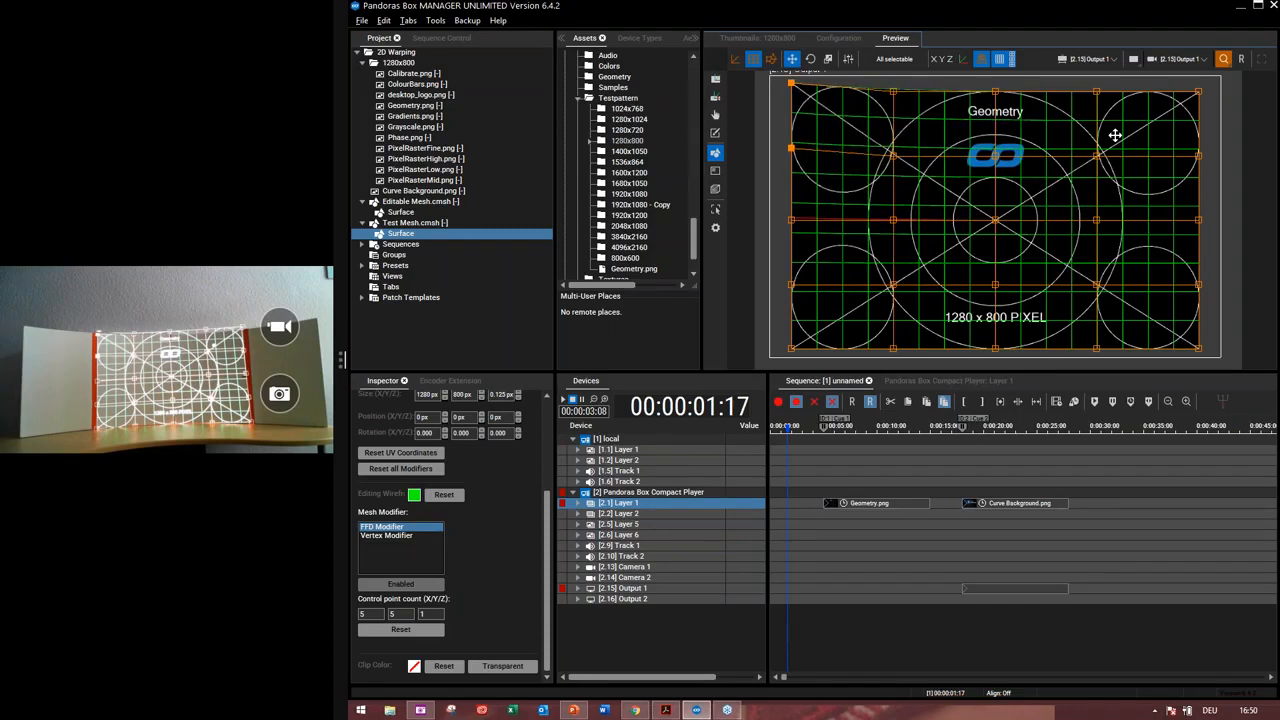
key("ctrl+Up")
key("Up")
key("Up")
key("Up")
key("Up")
key("Up")
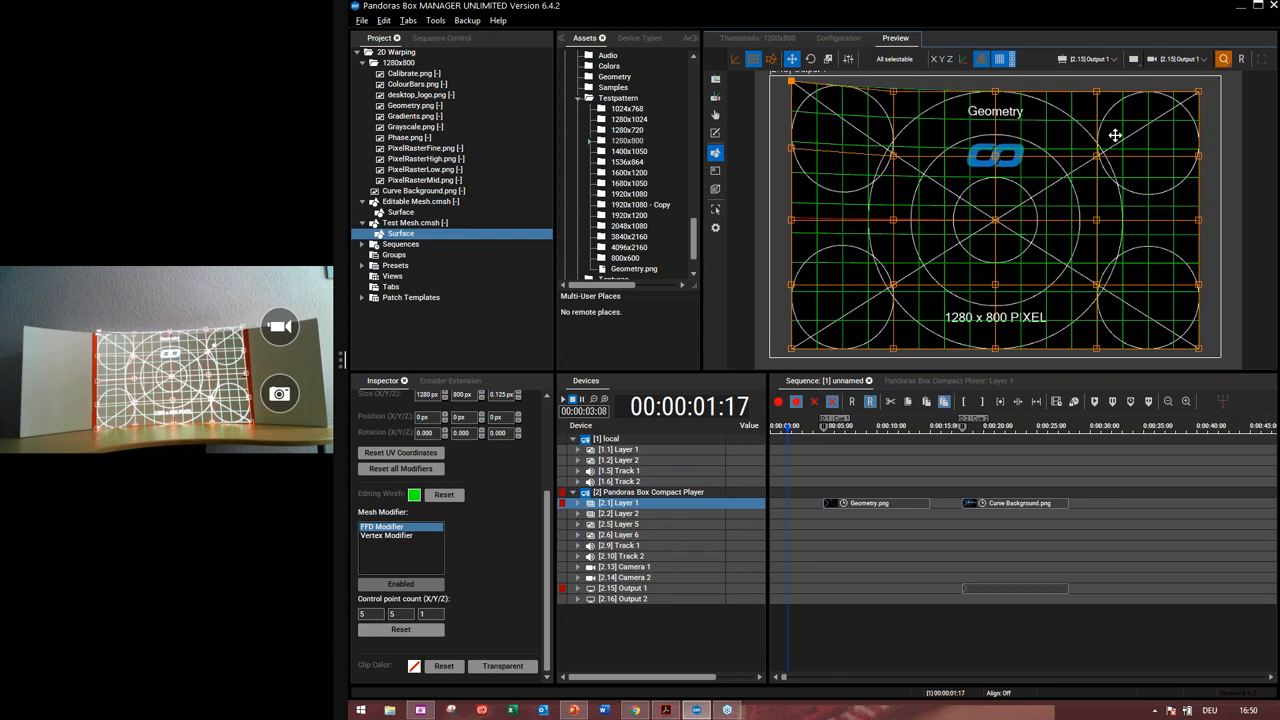
Select a left-side control point further down and nudge it downward
key("ctrl+Down")
key("ctrl+Down")
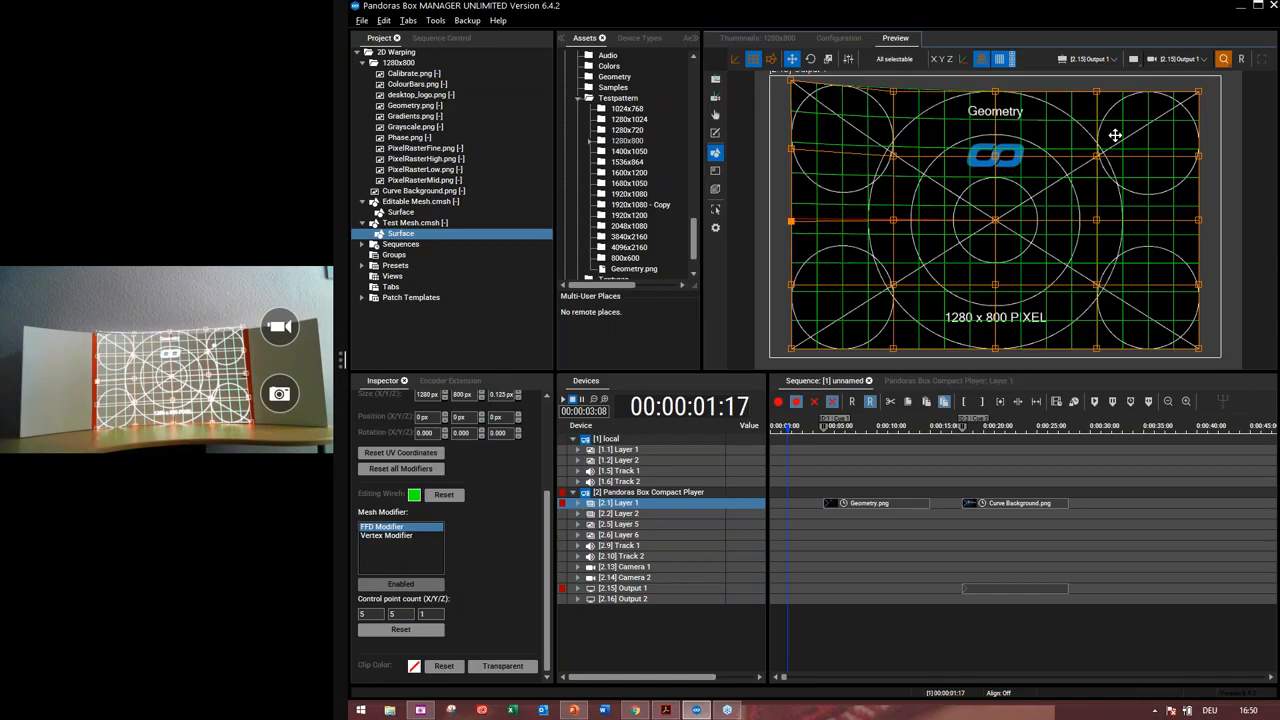
key("ctrl+Down")
key("Down")
Select the second control point along the top edge and move it down
key("Down")
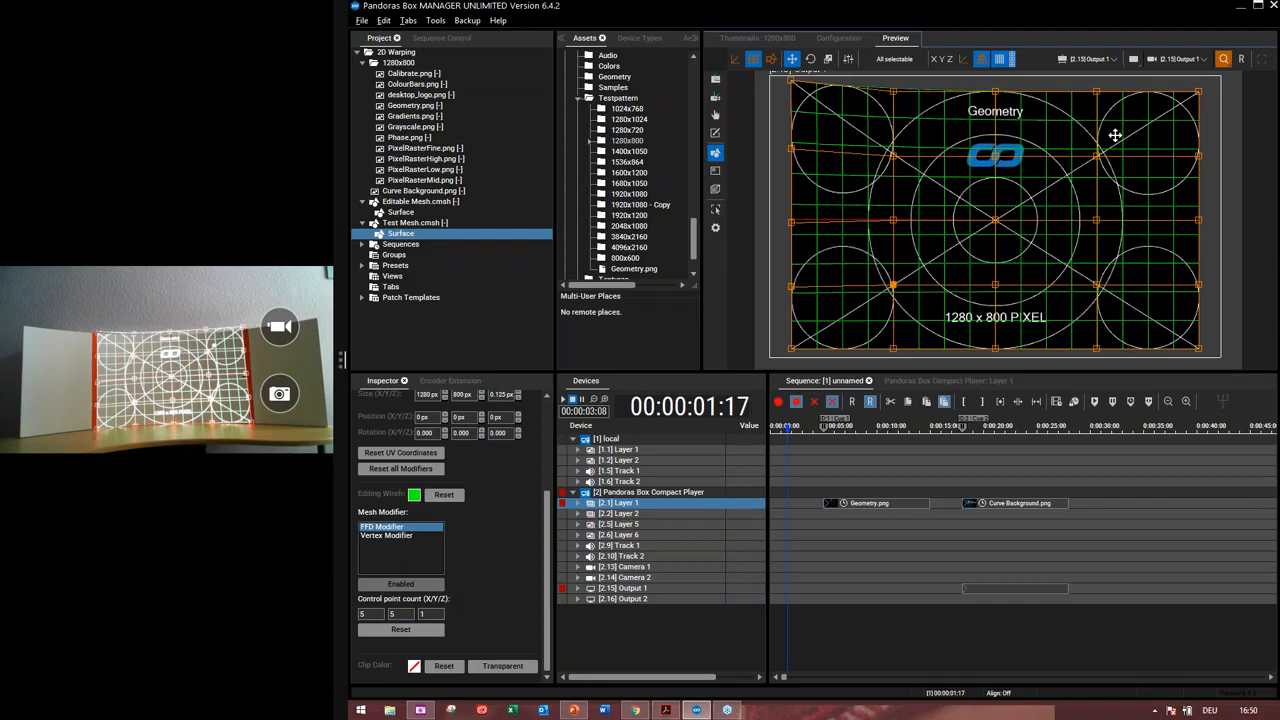
key("ctrl+Up")
key("ctrl+Up")
key("Down")
key("Down")
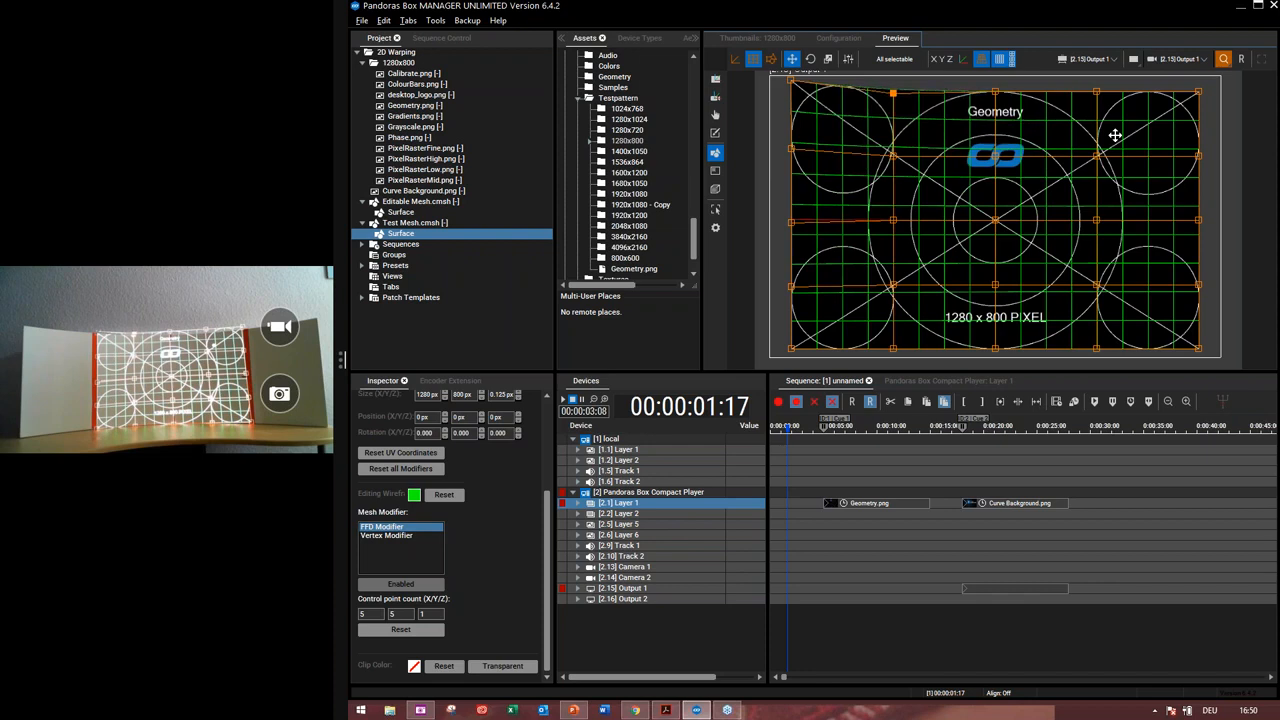
key("Down")
key("Down")
key("Down")
key("Down")
key("Down")
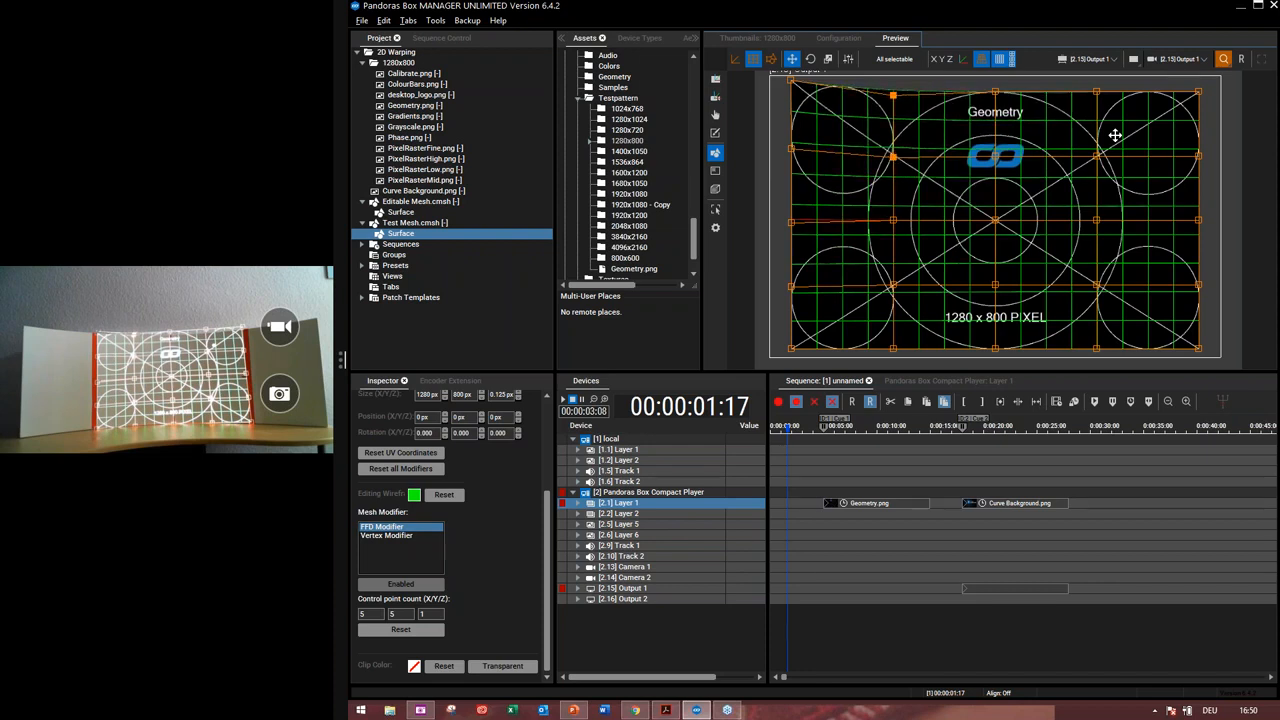
Select the top-middle control point and lower it to curve the top edge
key("Down")
key("ctrl+Right")
key("Down")
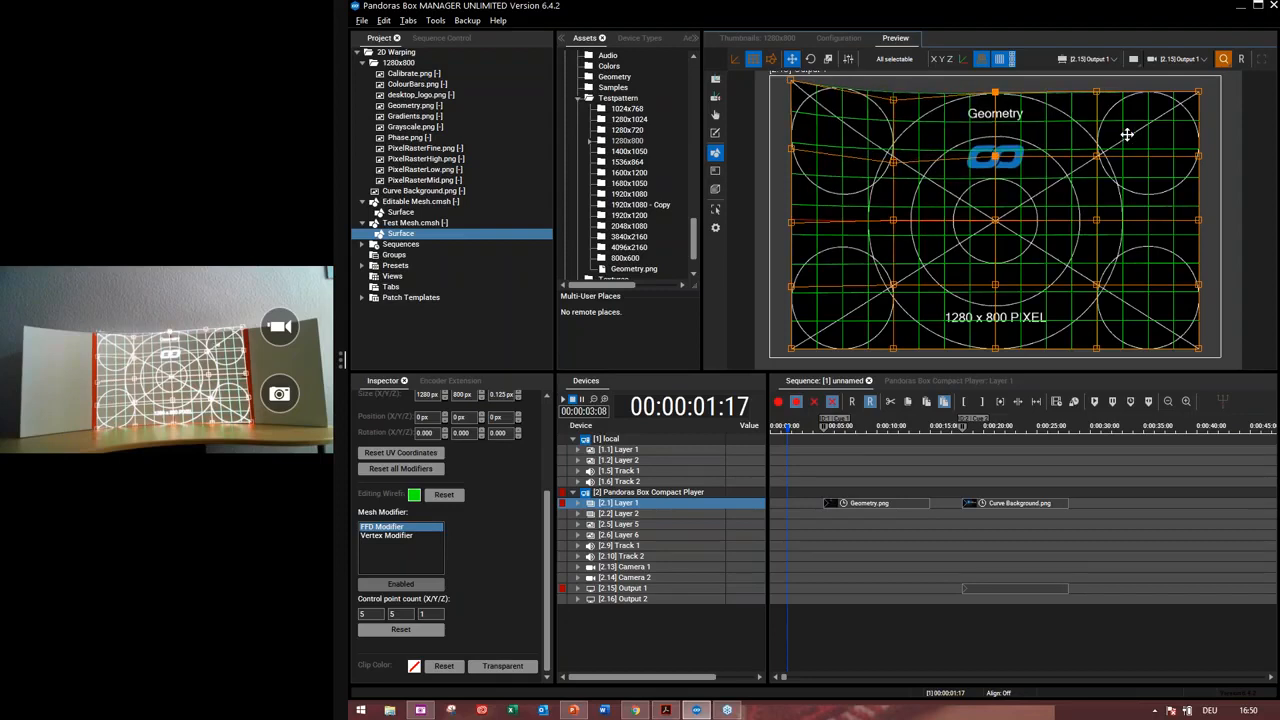
key("Down")
key("Down")
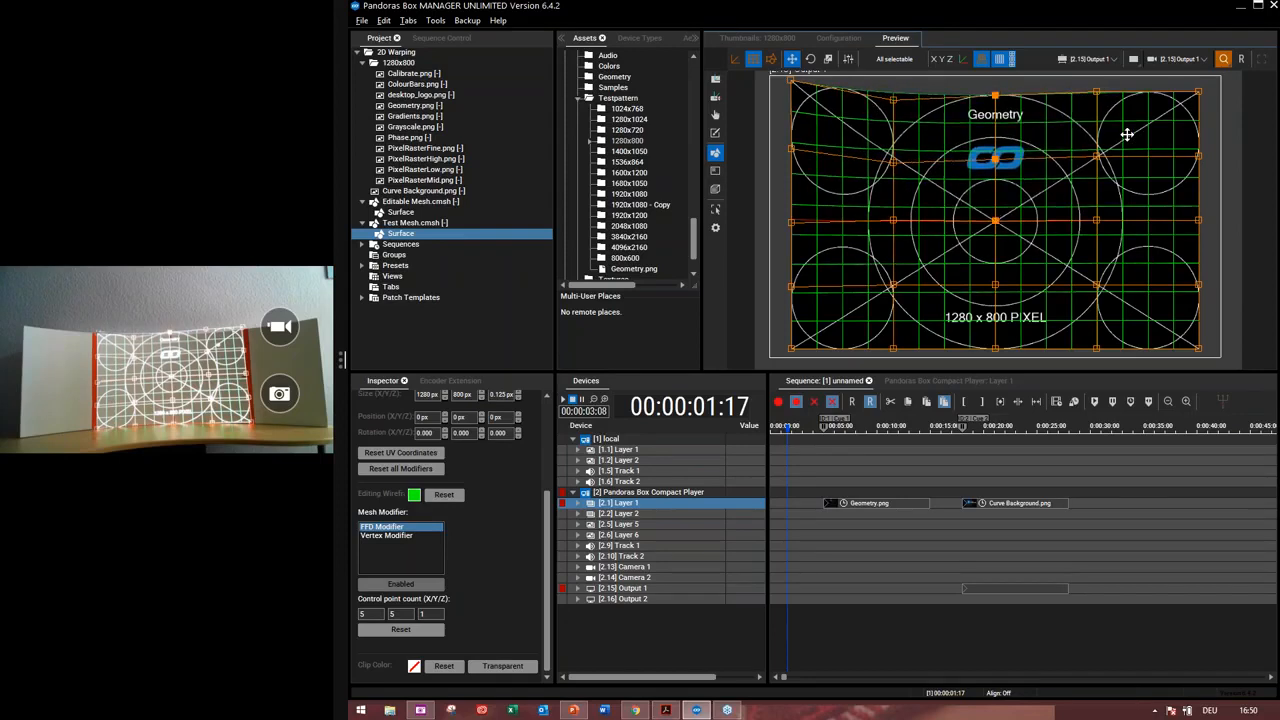
key("Down")
key("Down")
key("Down")
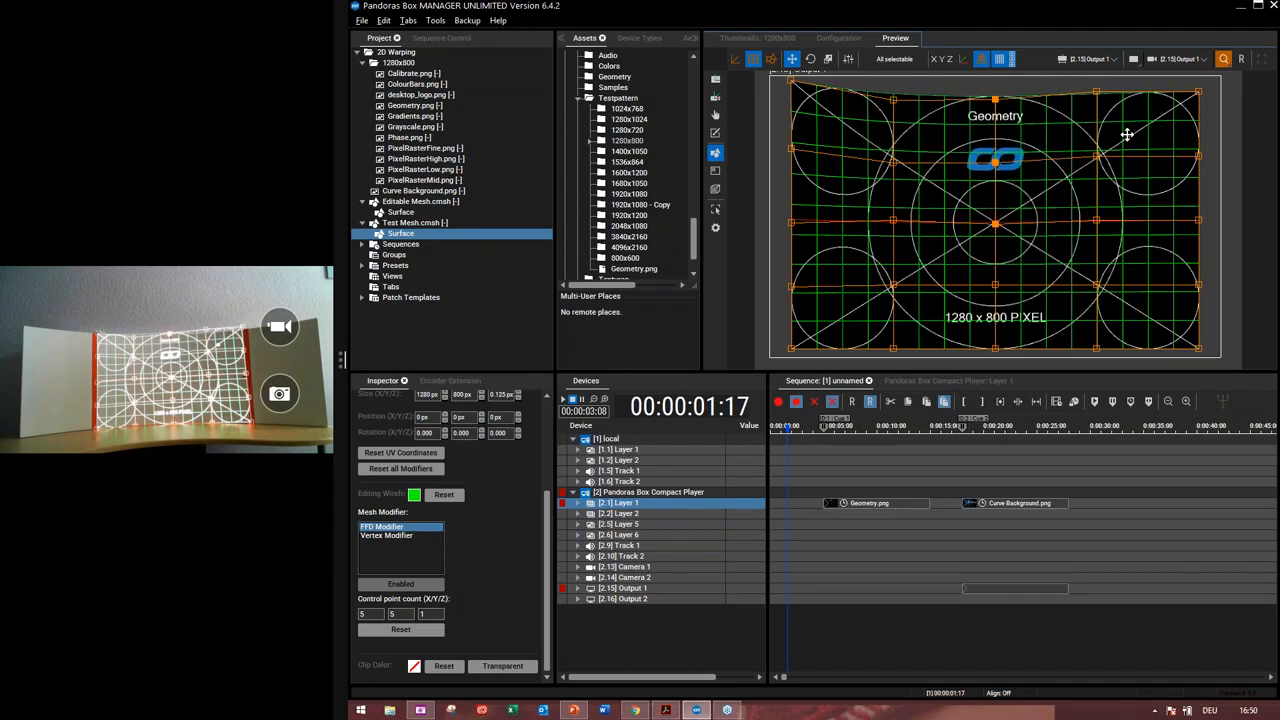
key("Down")
key("Down")
key("Down")
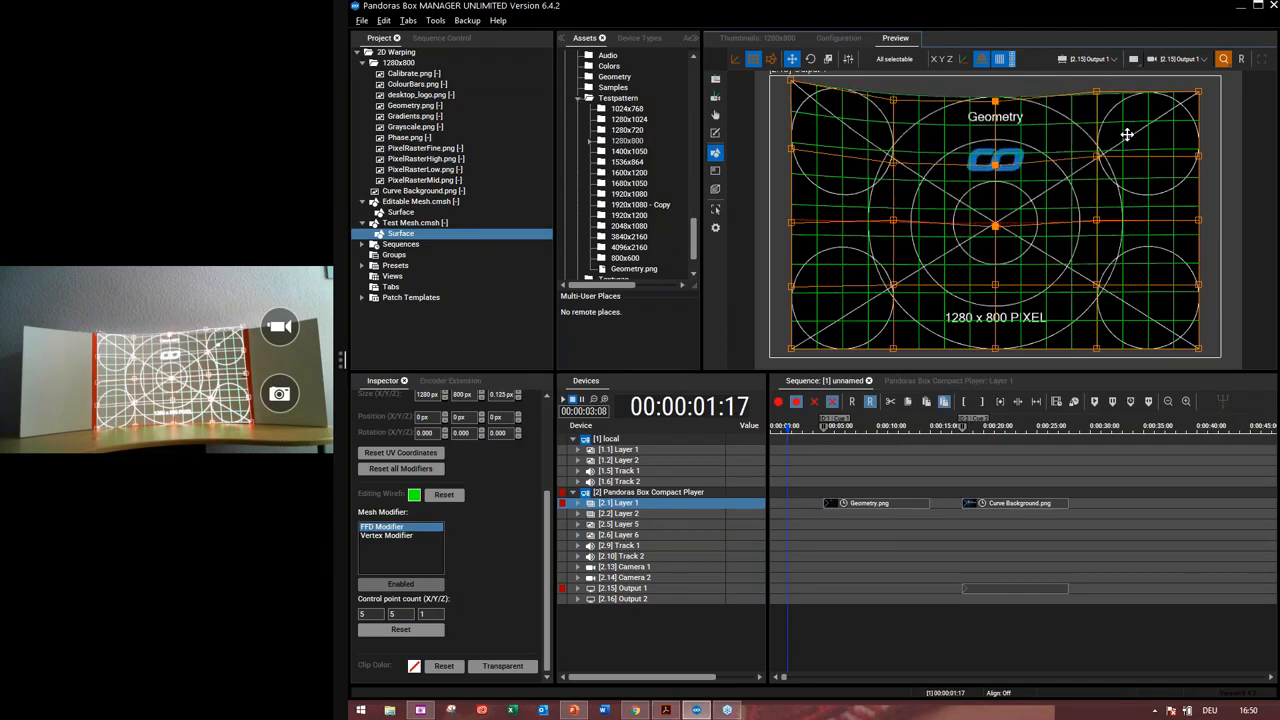
key("Down")
left_click(1127, 134)
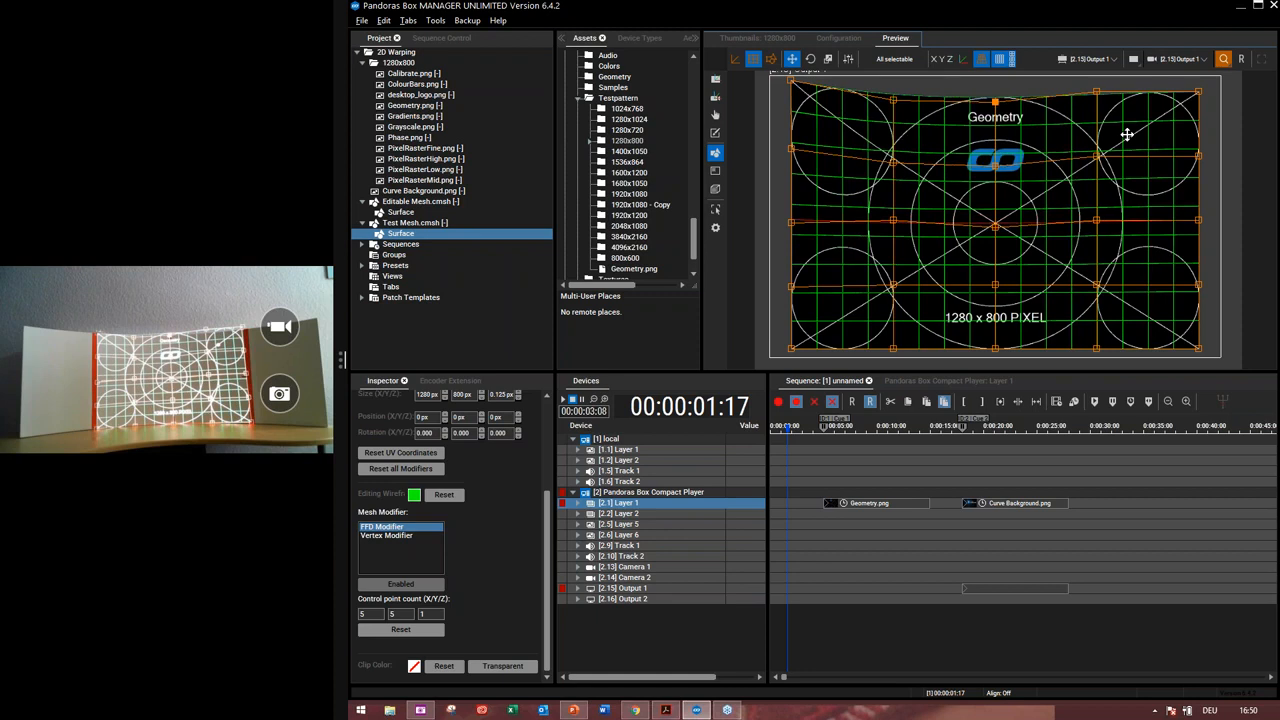
Select the fourth control point along the top edge and lower it
key("Down")
key("Down")
key("Down")
key("ctrl+Right")
key("Down")
key("Down")
key("Down")
key("Down")
key("Down")
key("Down")
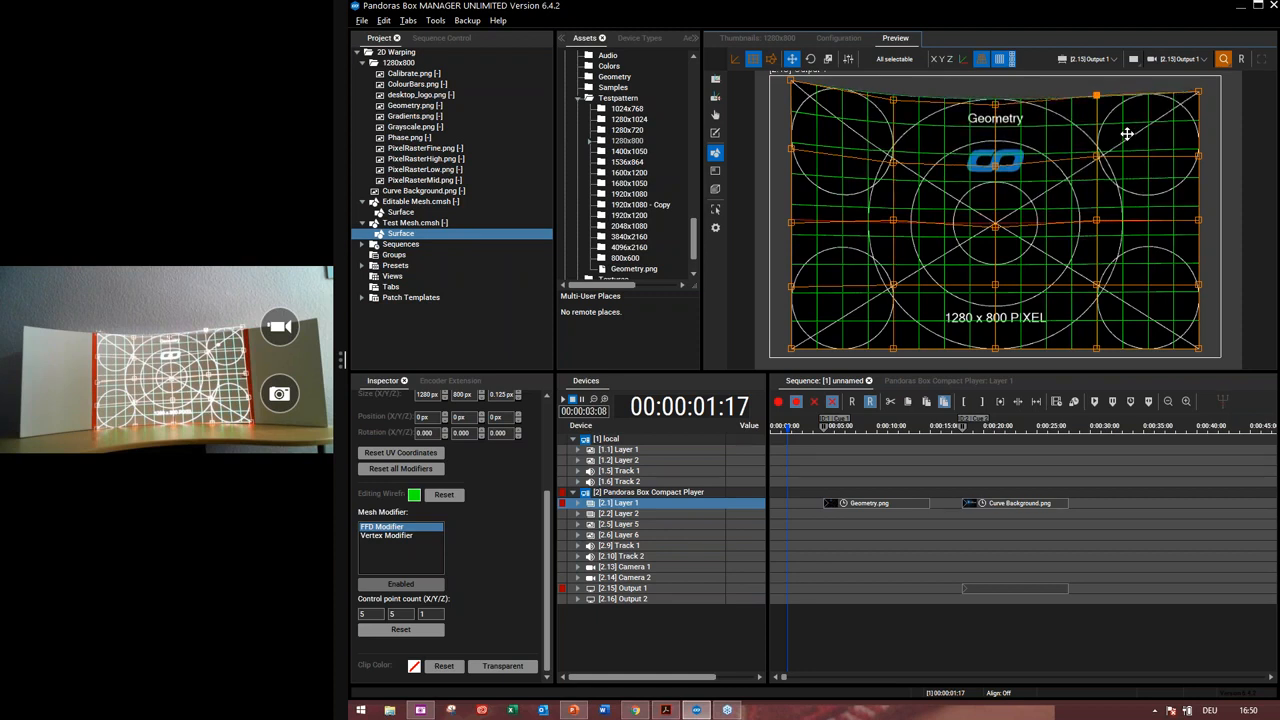
key("Down")
key("Down")
key("Down")
key("Down")
key("Down")
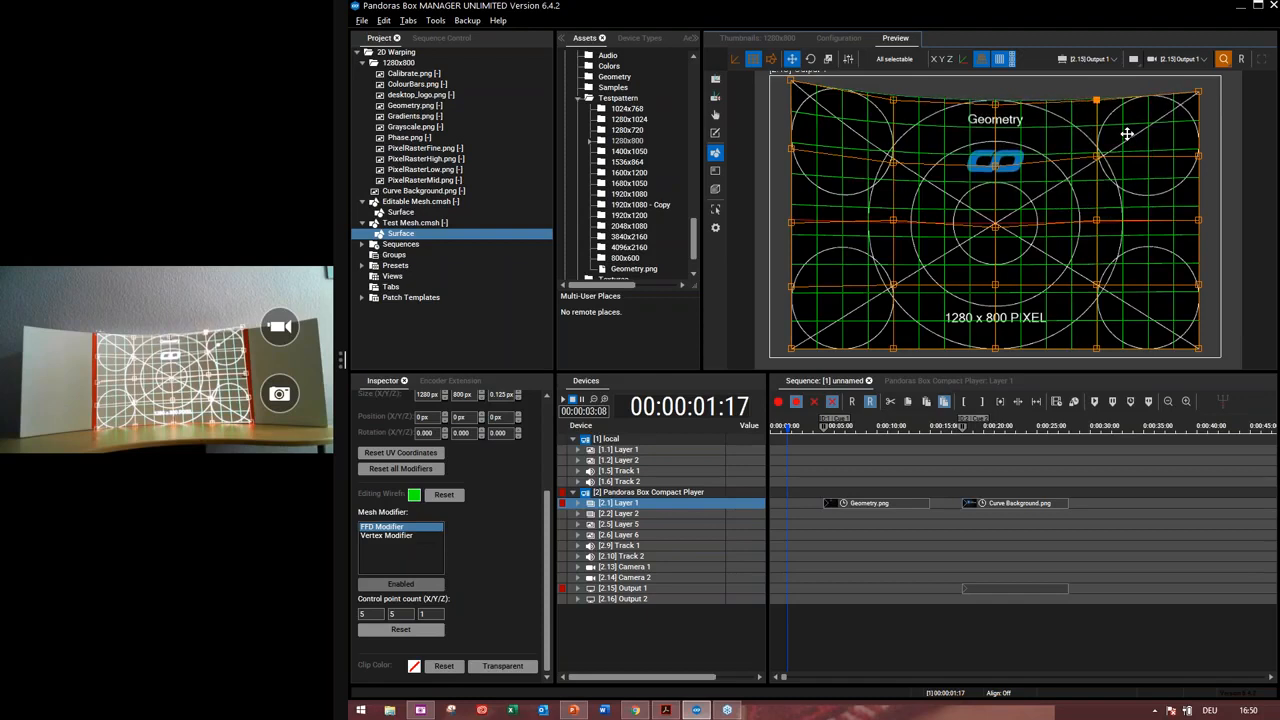
Select the top-right corner control point and move it down and to the right
key("Down")
key("Down")
key("Down")
key("Tab")
key("Down")
key("Down")
key("Down")
key("Down")
key("Down")
key("Right")
key("Right")
key("Right")
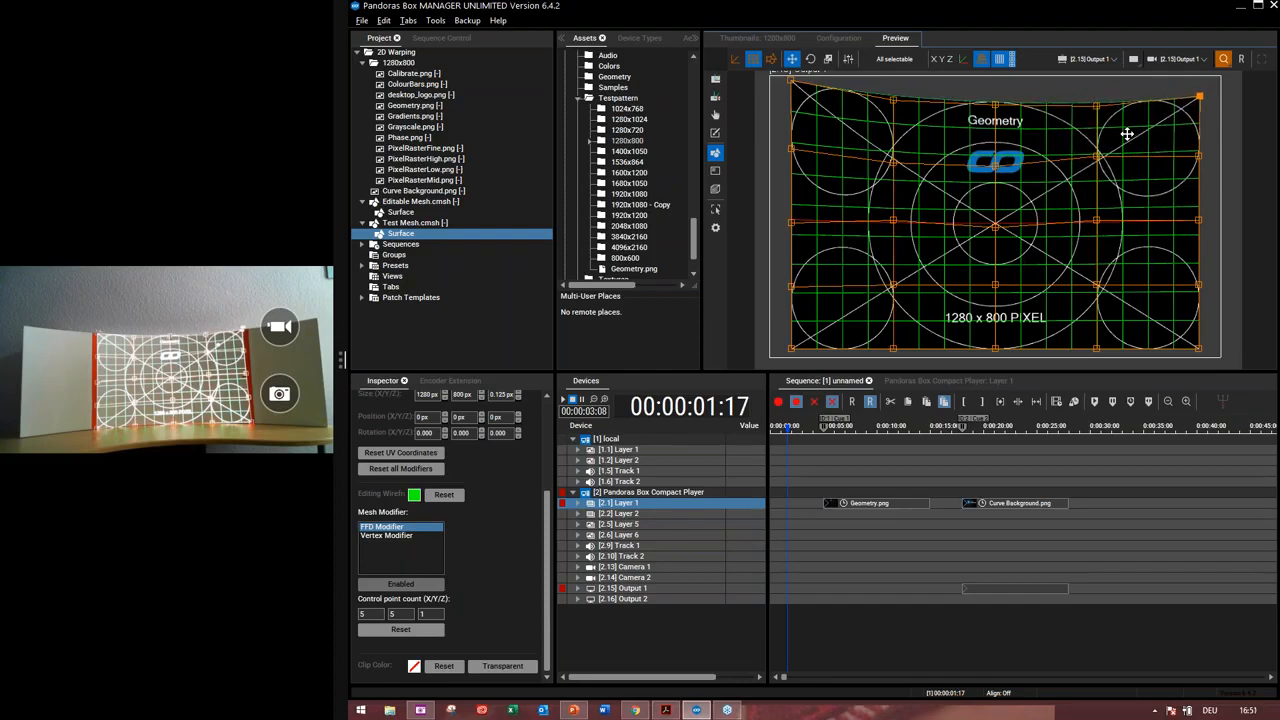
key("Right")
key("Right")
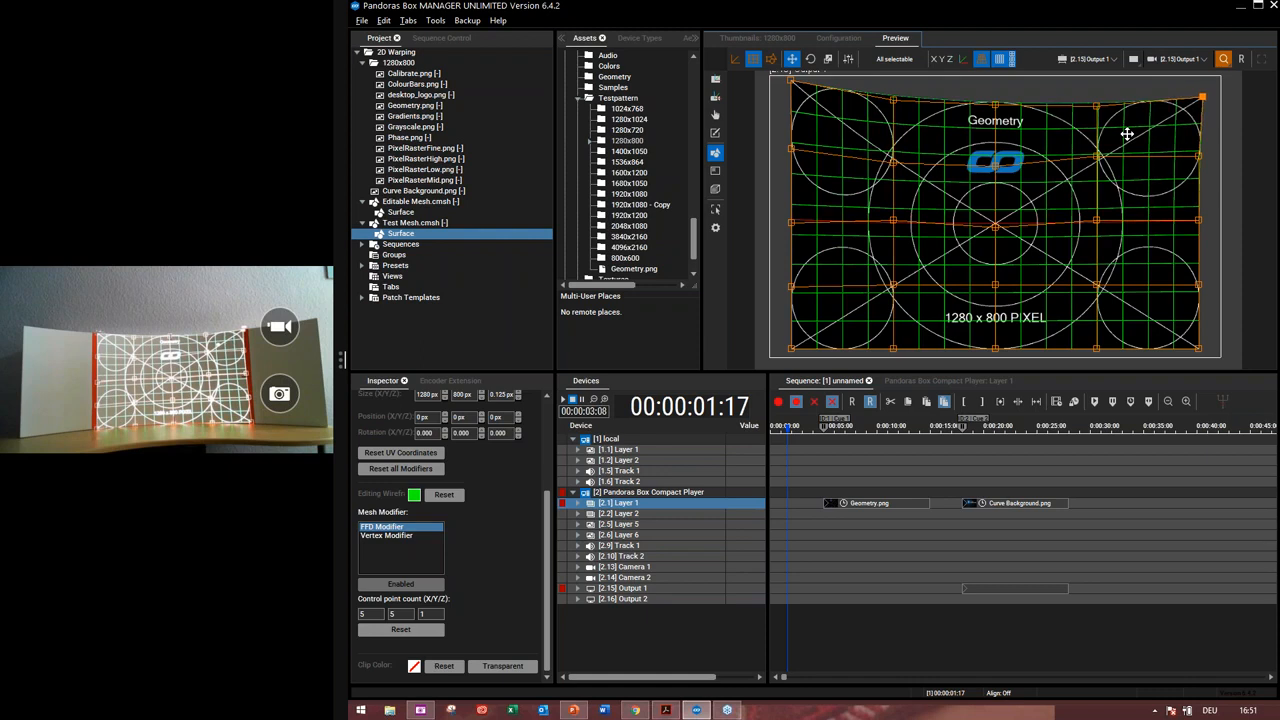
Select the bottom-right corner control point and move it down and slightly left
key("ctrl+Left")
key("ctrl+Left")
key("ctrl+Left")
key("ctrl+Down")
key("ctrl+Down")
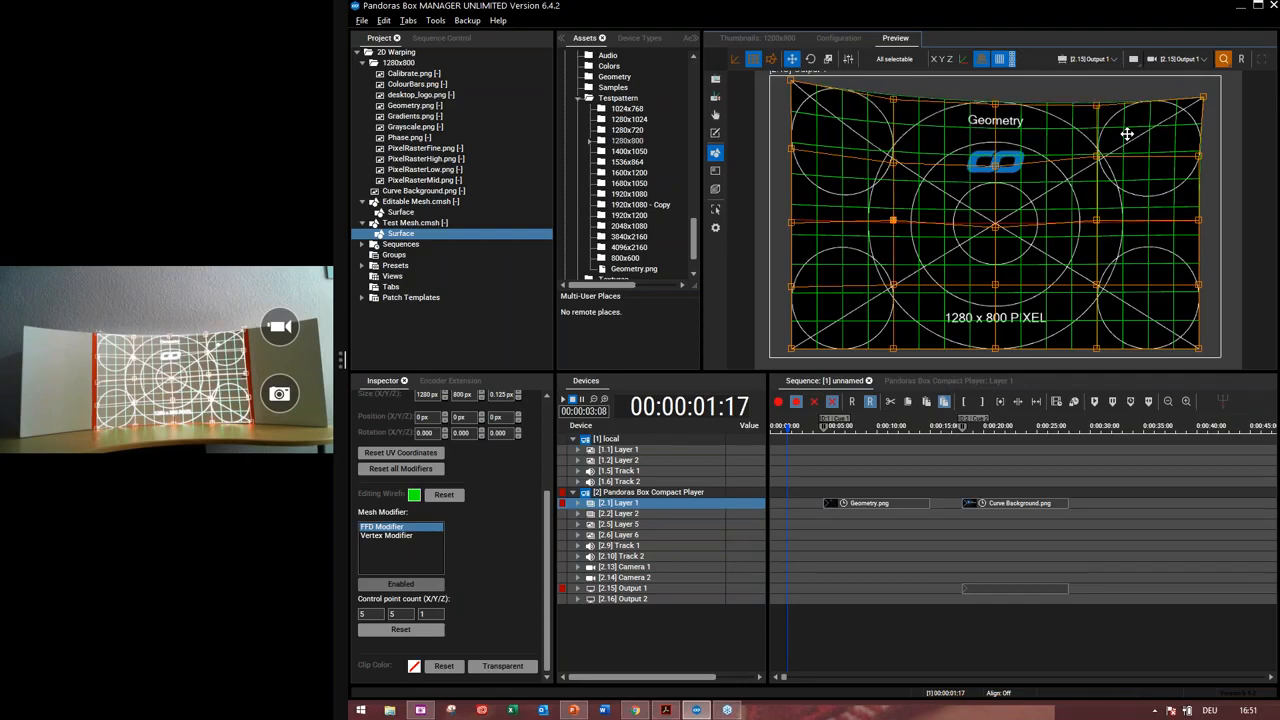
key("ctrl+Down")
key("ctrl+Left")
key("ctrl+Right")
key("ctrl+Right")
key("ctrl+Right")
key("ctrl+Right")
key("Down")
key("Down")
key("Down")
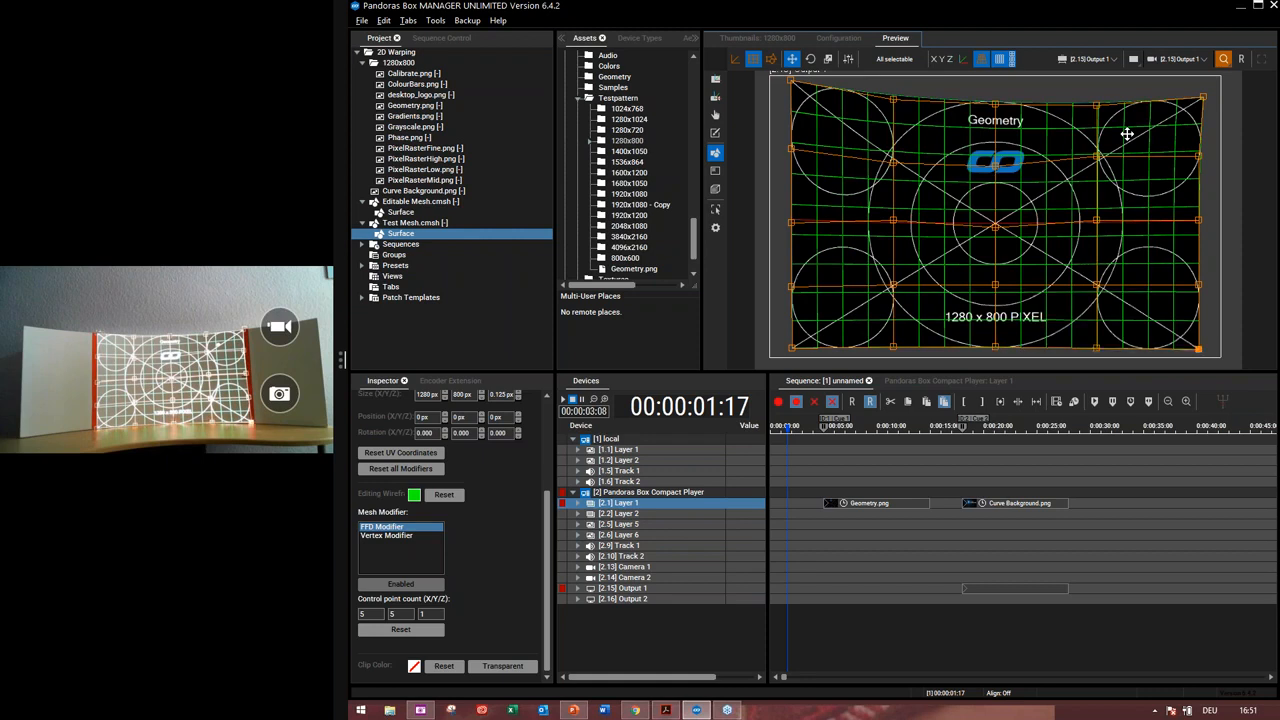
key("Left")
key("Left")
key("Left")
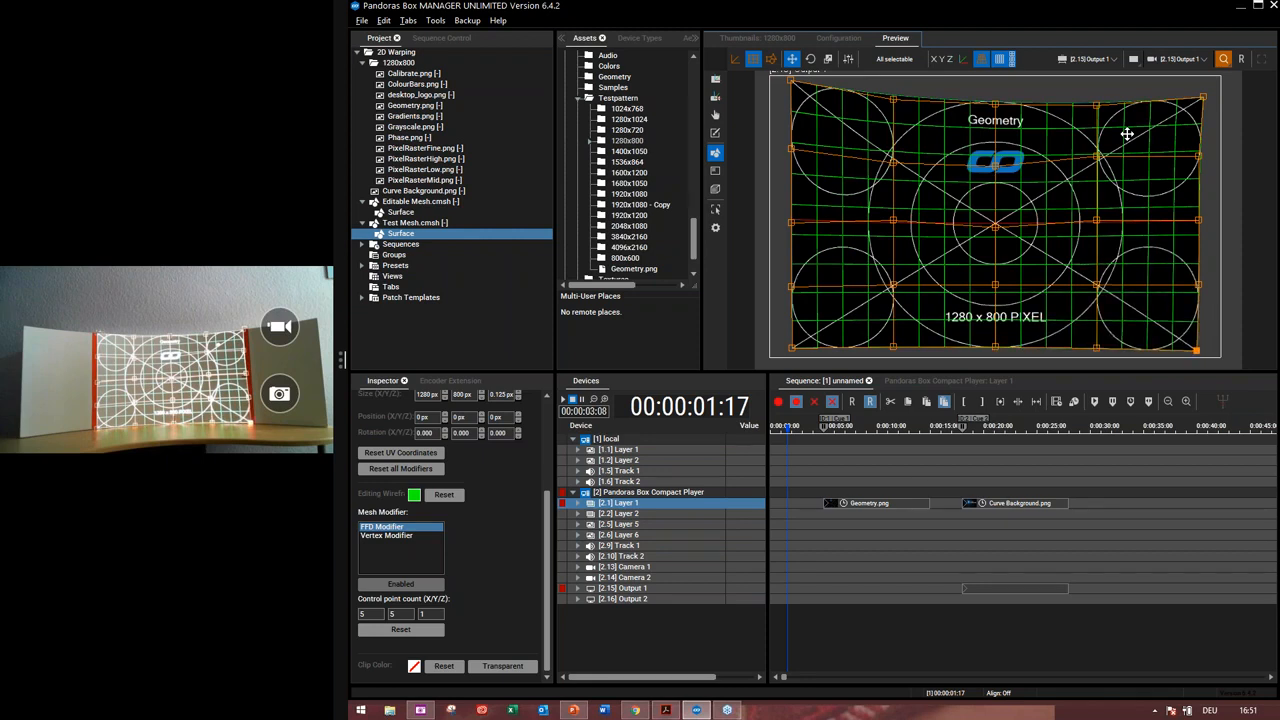
key("Down")
key("Down")
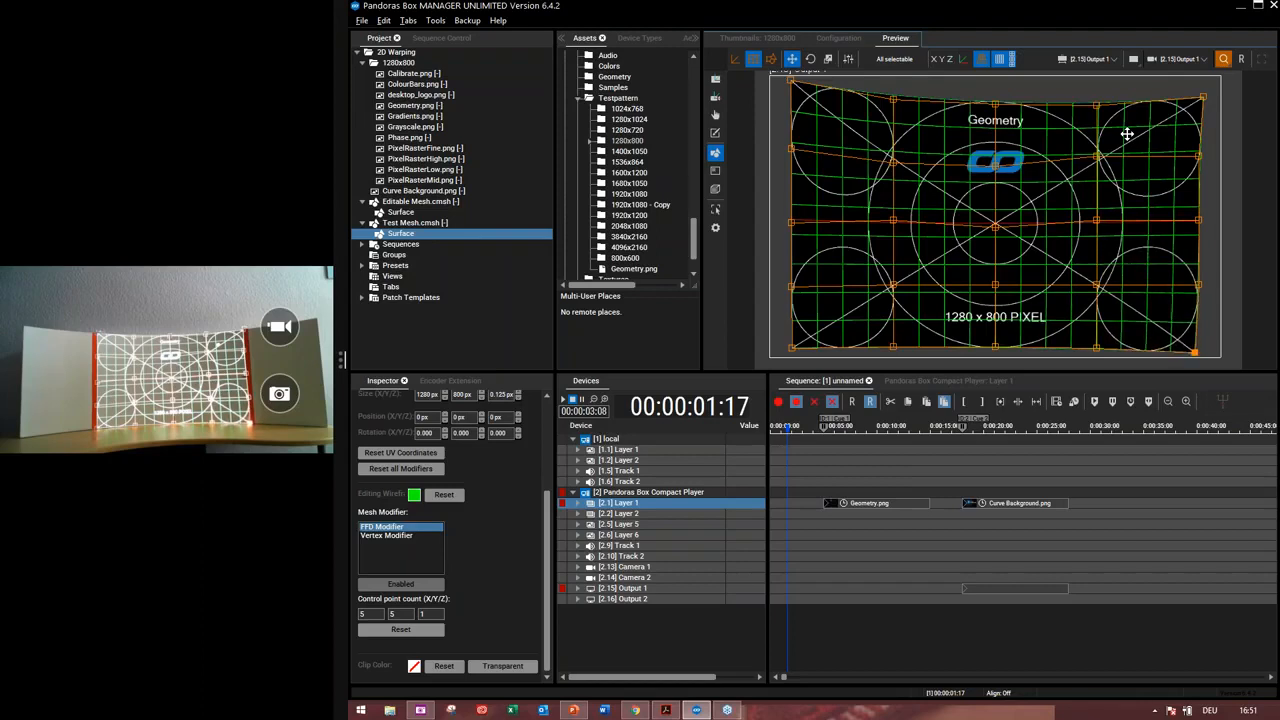
Select the top-middle control point again and nudge it to the right
key("ctrl+Left")
key("ctrl+Left")
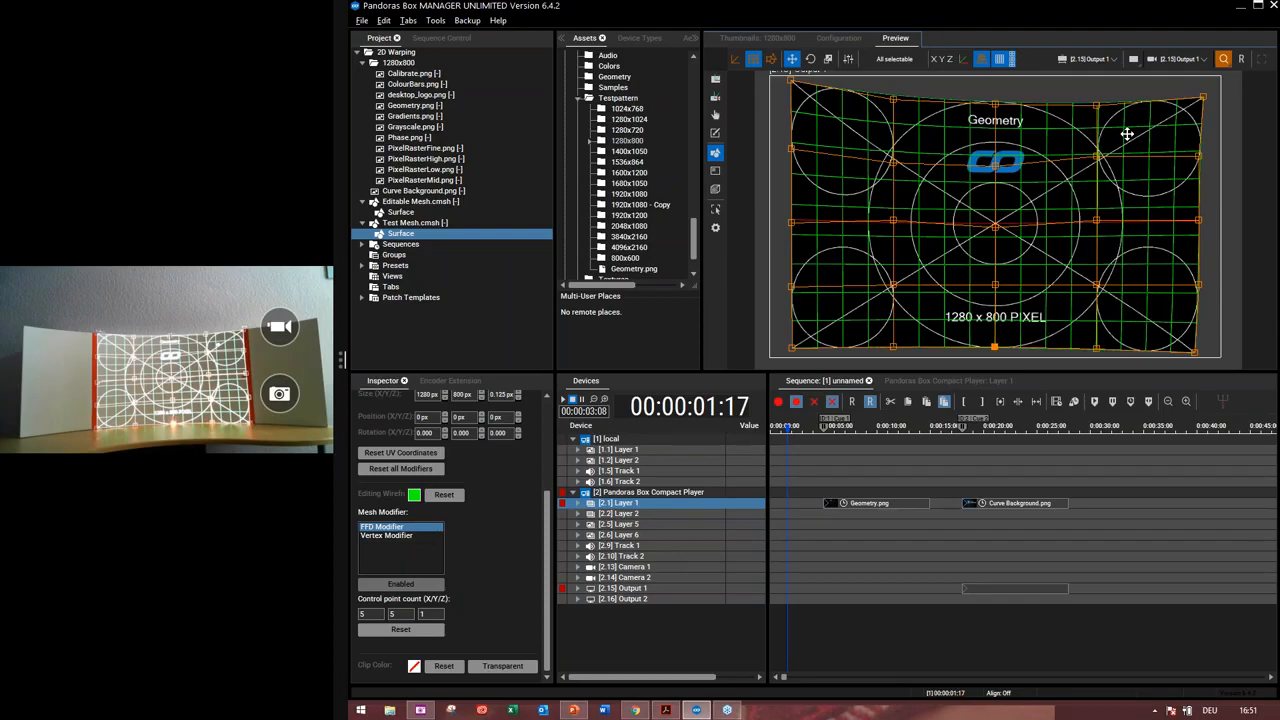
key("ctrl+Up")
key("ctrl+Right")
key("ctrl+Up")
key("ctrl+Up")
key("ctrl+Up")
key("Right")
key("Right")
key("Right")
key("Right")
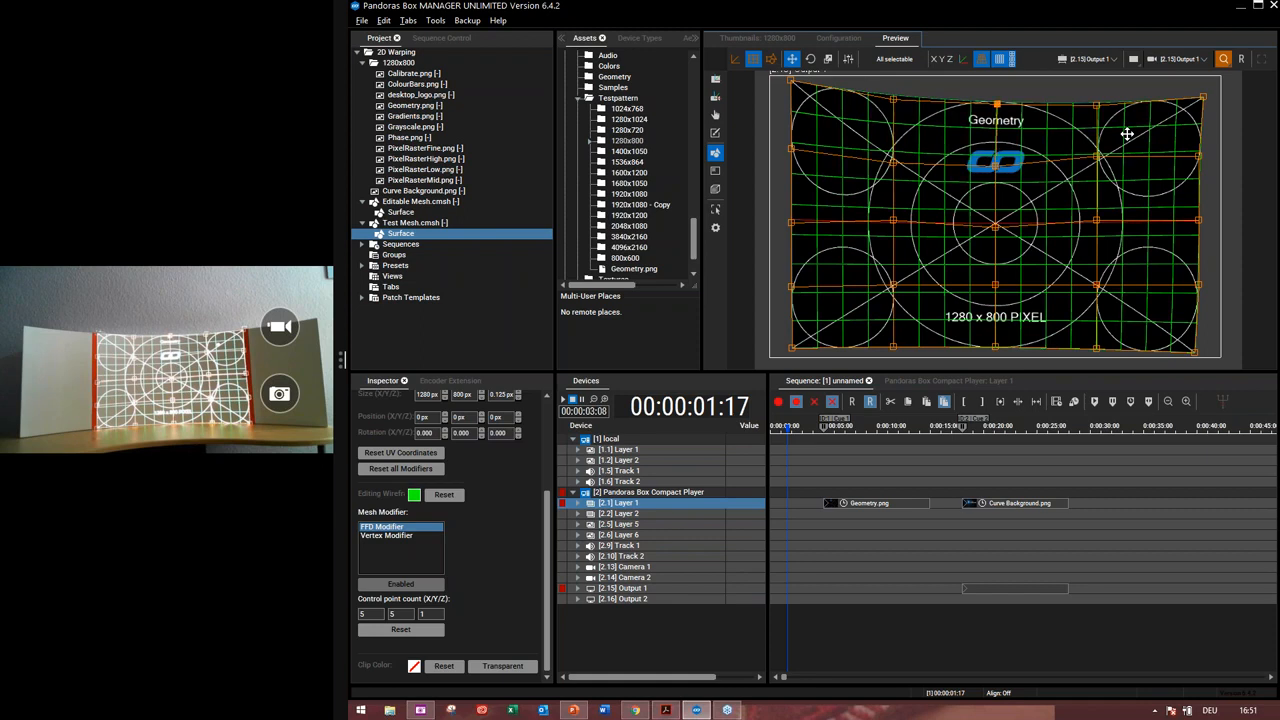
Nudge the top-middle control point further right and down, then shift the upper right-edge control point to the right
key("Right")
key("ctrl+Down")
key("ctrl+Up")
key("Down")
key("ctrl+Right")
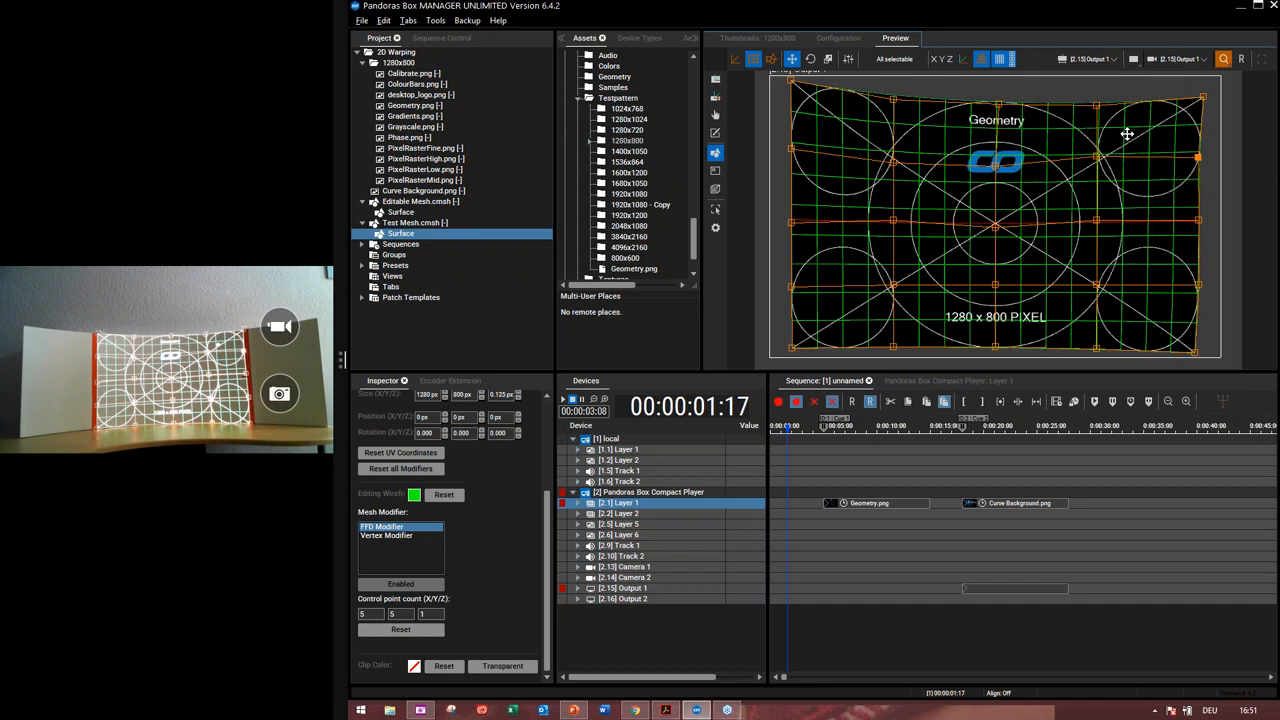
key("Right")
Select the right-edge middle control point and shift it slightly left and down
key("ctrl+Down")
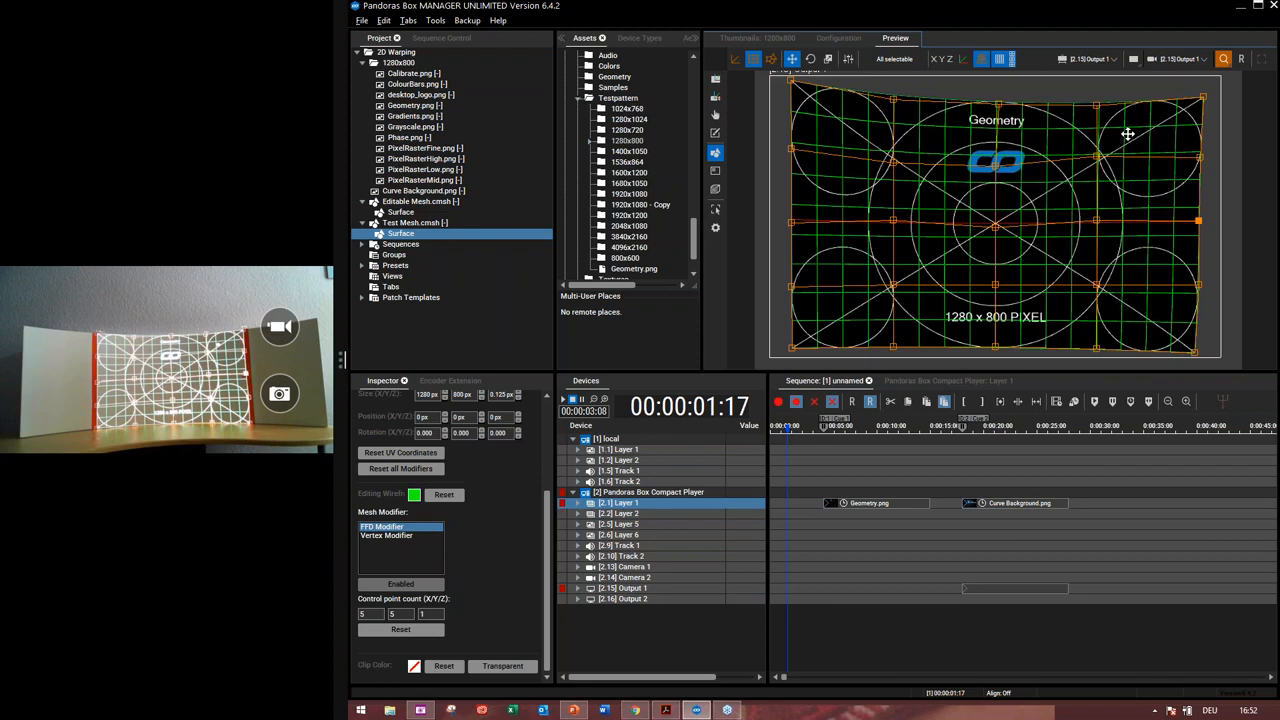
key("Left")
key("Left")
key("Left")
key("Right")
key("Right")
key("Down")
key("Down")
key("Down")
Select the upper interior control point right of centre and lower it several steps
key("ctrl+Up")
key("Down")
key("Down")
key("Down")
key("Down")
key("Down")
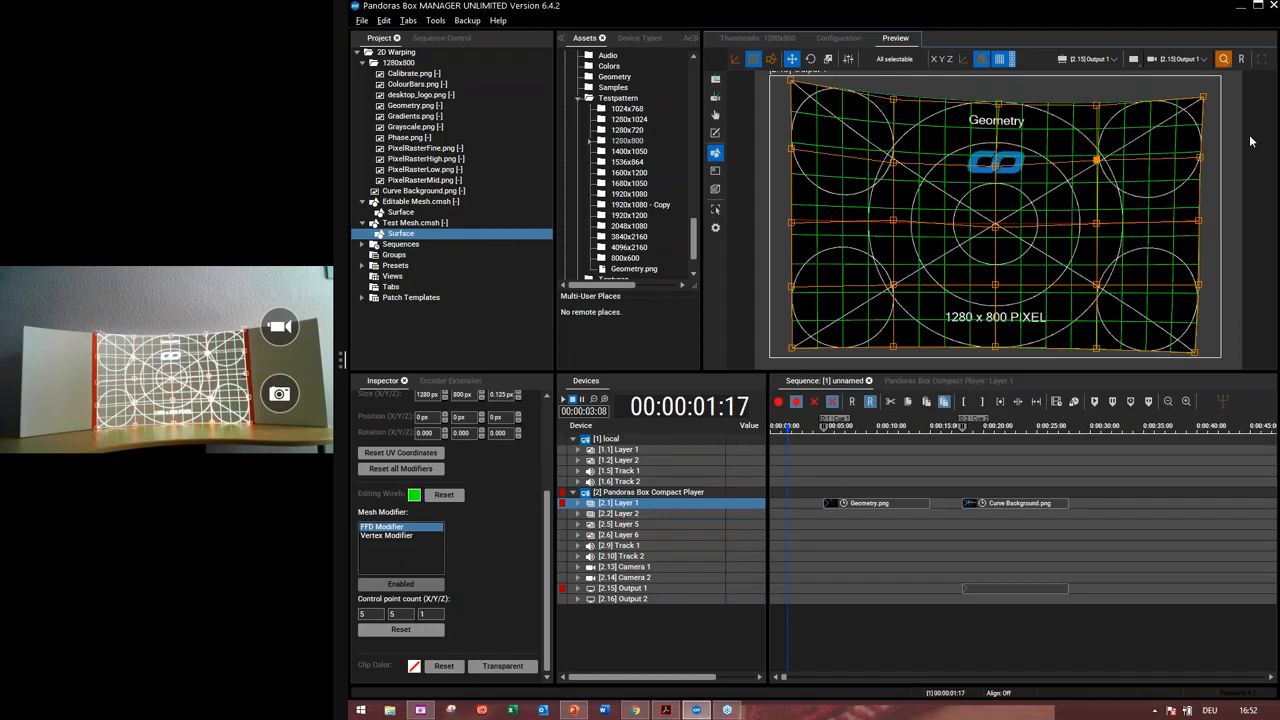
key("Down")
key("Down")
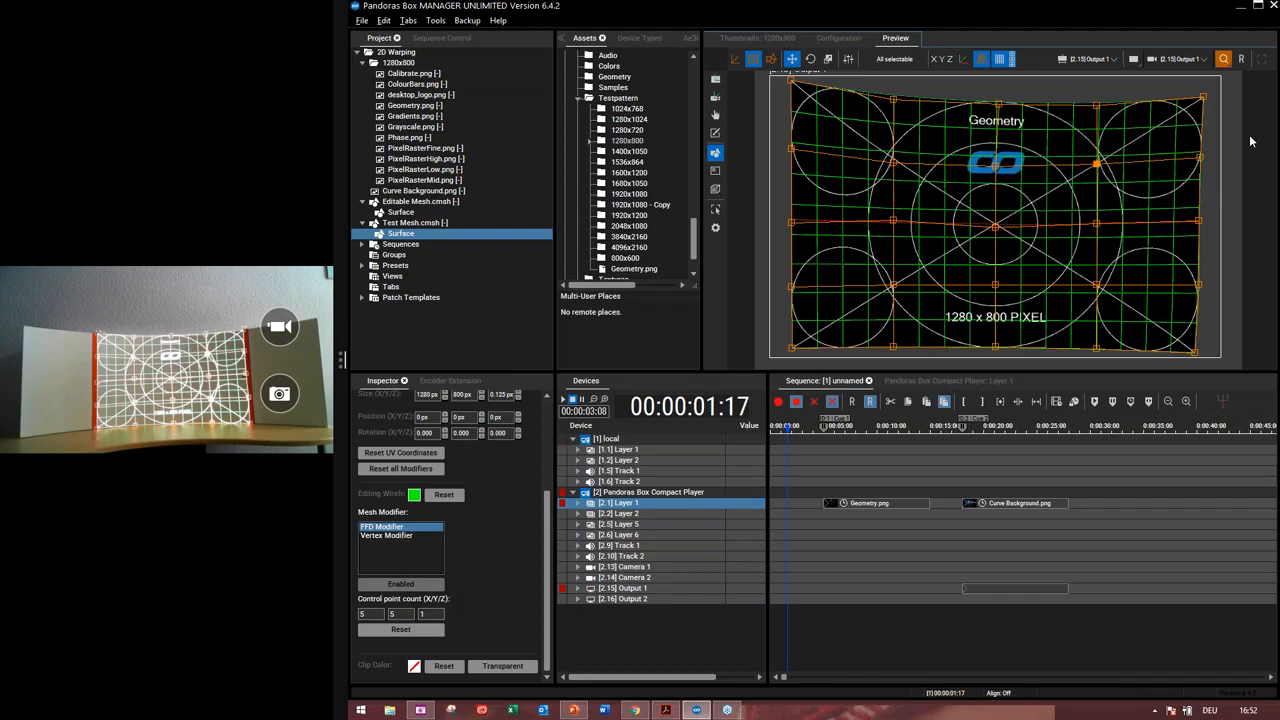
key("Down")
Nudge a central control point up, then lower the upper-left interior control point slightly
key("ctrl+Down")
key("ctrl+Left")
key("ctrl+Left")
key("Up")
key("Up")
key("ctrl+Up")
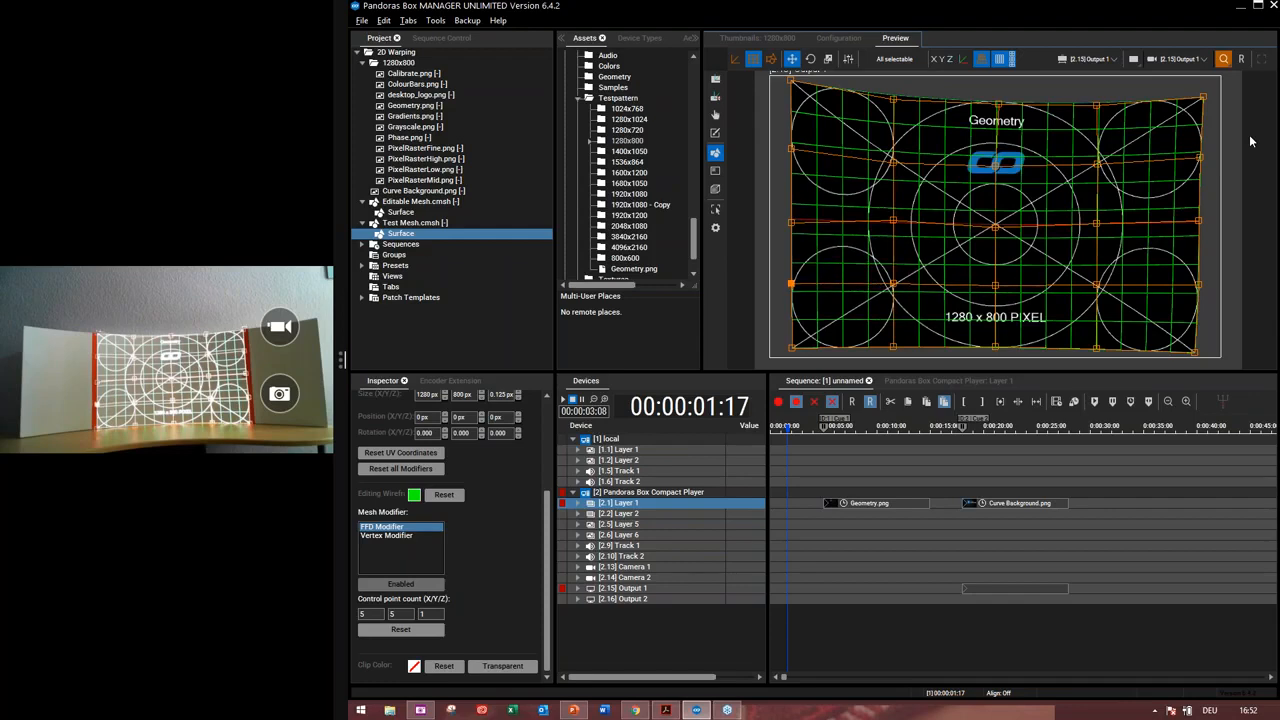
key("ctrl+Up")
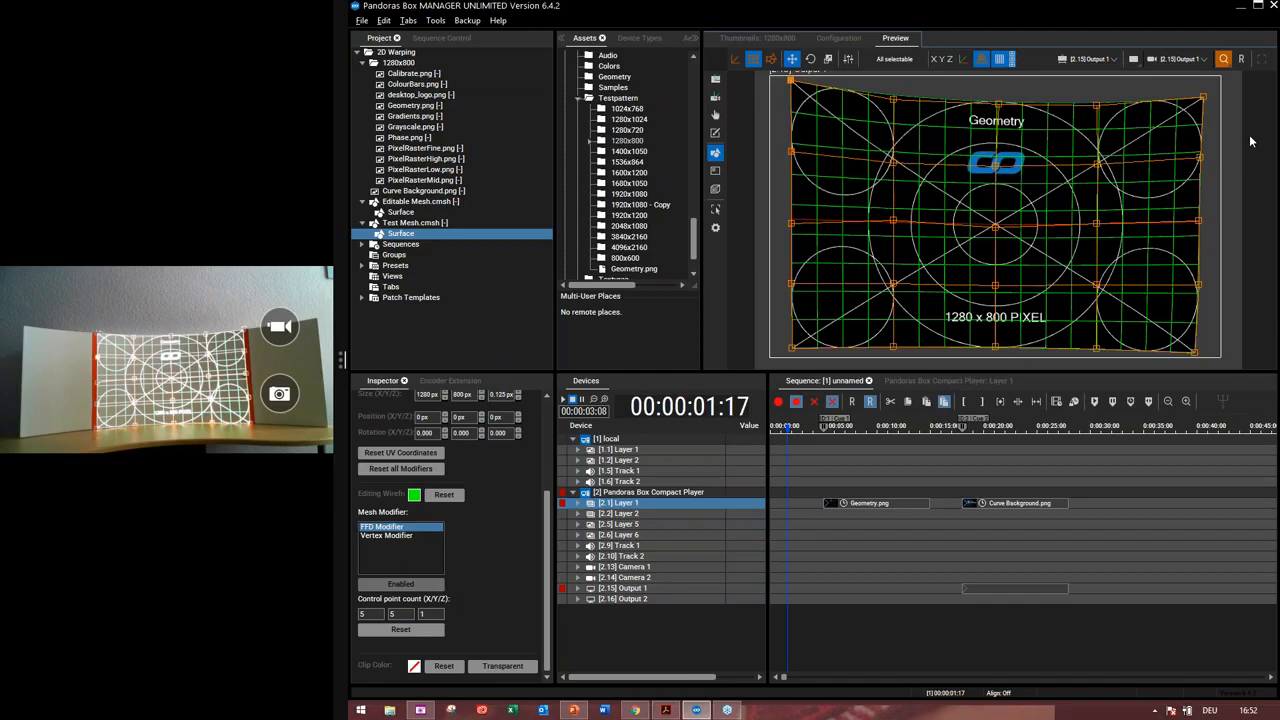
key("ctrl+Right")
key("Down")
key("Down")
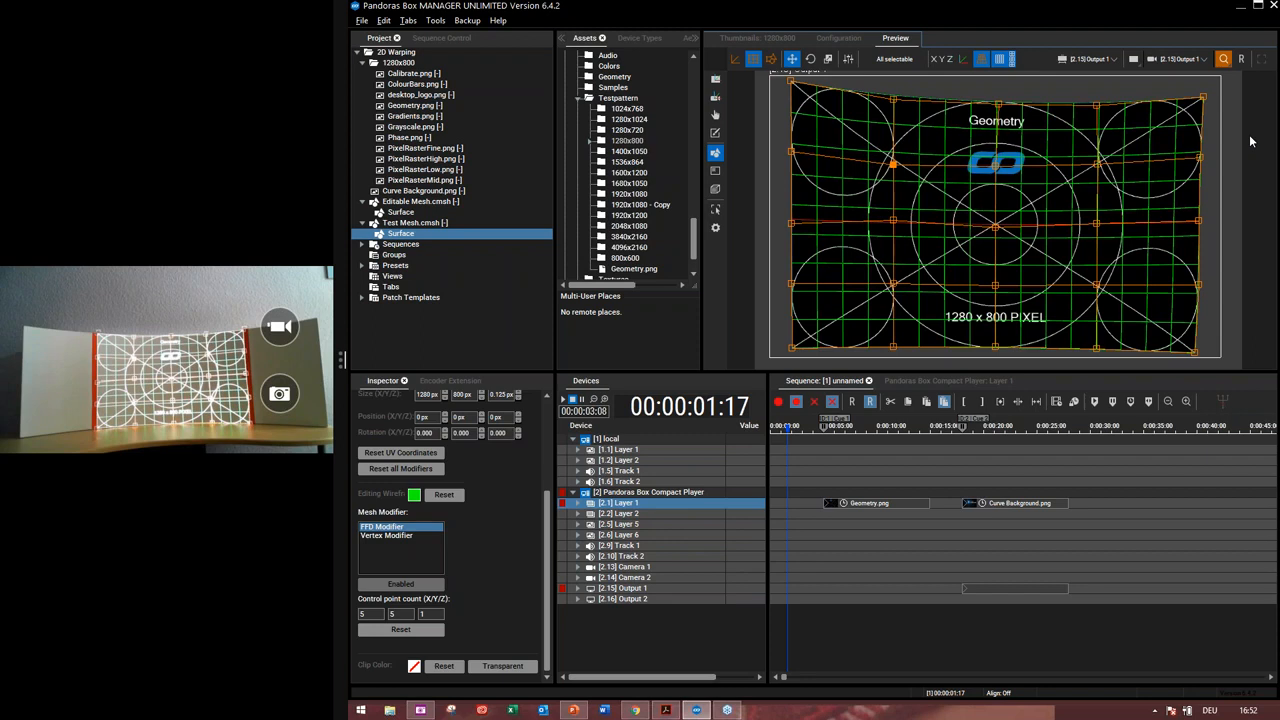
key("ctrl+Down")
key("ctrl+Left")
key("Up")
key("Up")
key("Down")
key("Down")
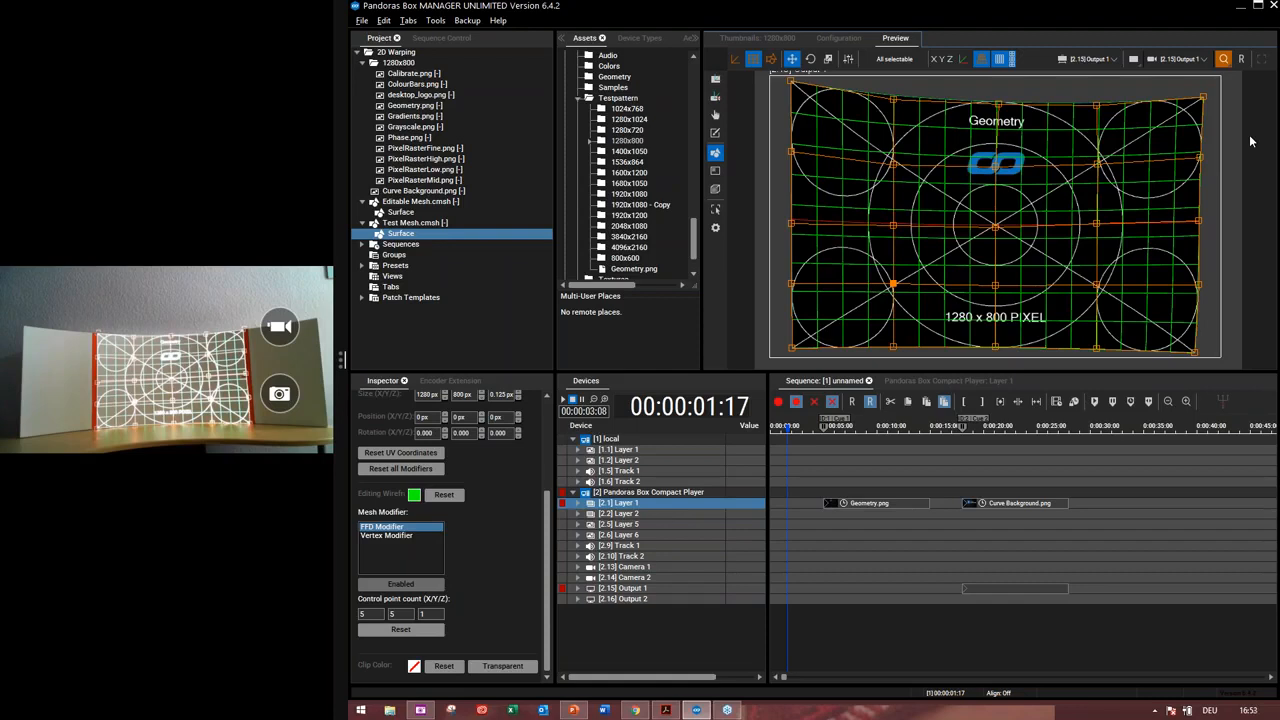
Select the right-edge middle control point and lower it several steps
key("ctrl+Up")
key("Down")
key("ctrl+Right")
key("Down")
key("Down")
key("Down")
key("Down")
key("Down")
key("Down")
key("Down")
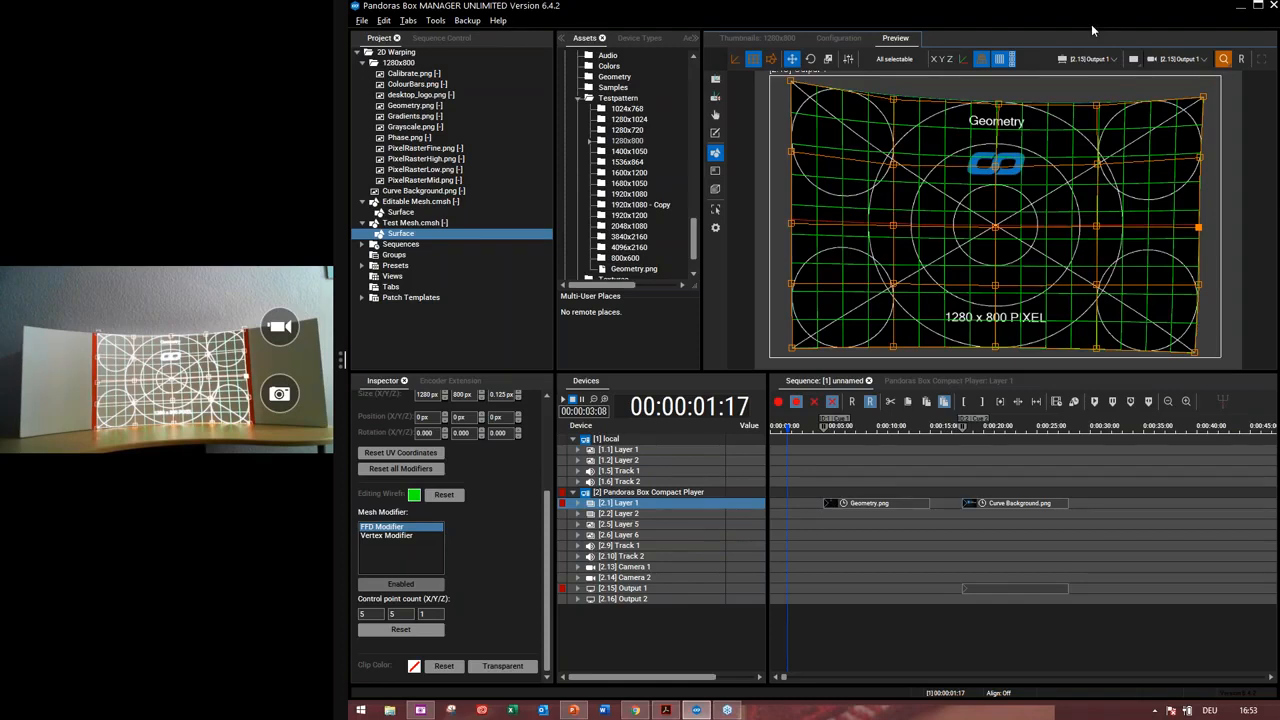
key("Down")
key("Down")
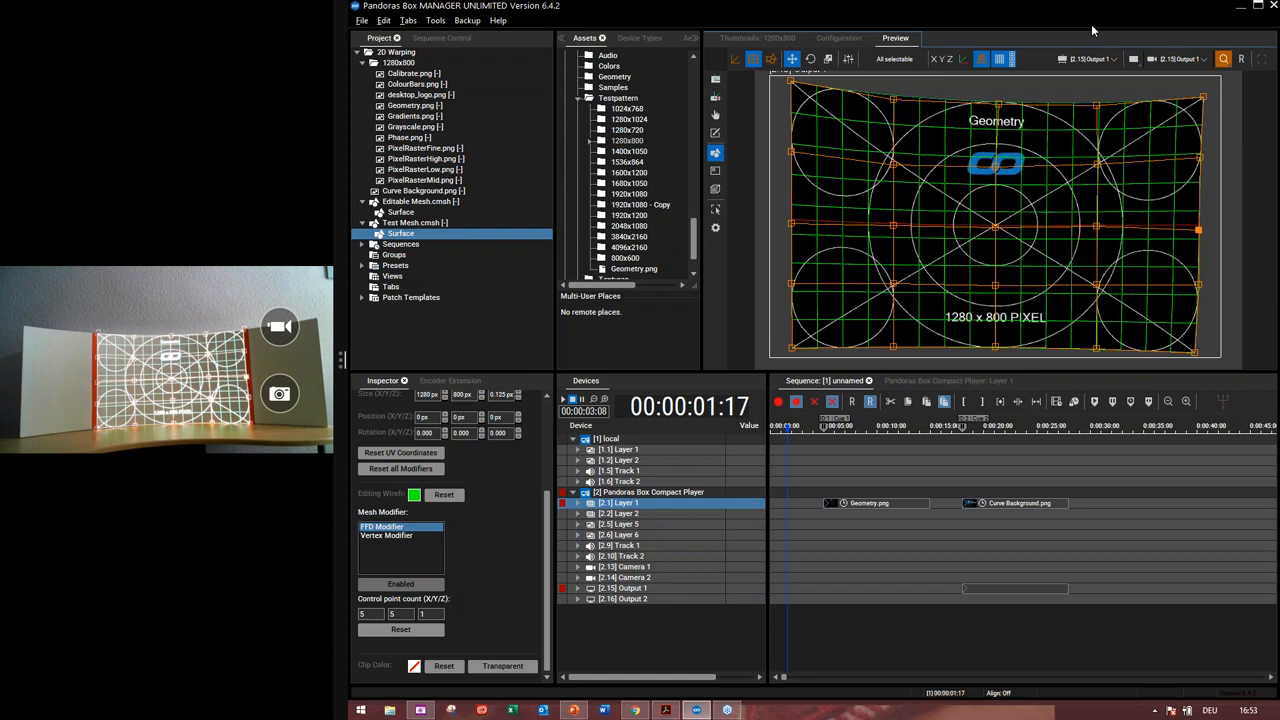
Lower several control points in the right half of the middle row
key("ctrl+Up")
key("Down")
key("Down")
key("Down")
key("ctrl+Left")
key("Down")
key("Down")
key("ctrl+Right")
key("Down")
key("Down")
key("ctrl+Down")
key("ctrl+Left")
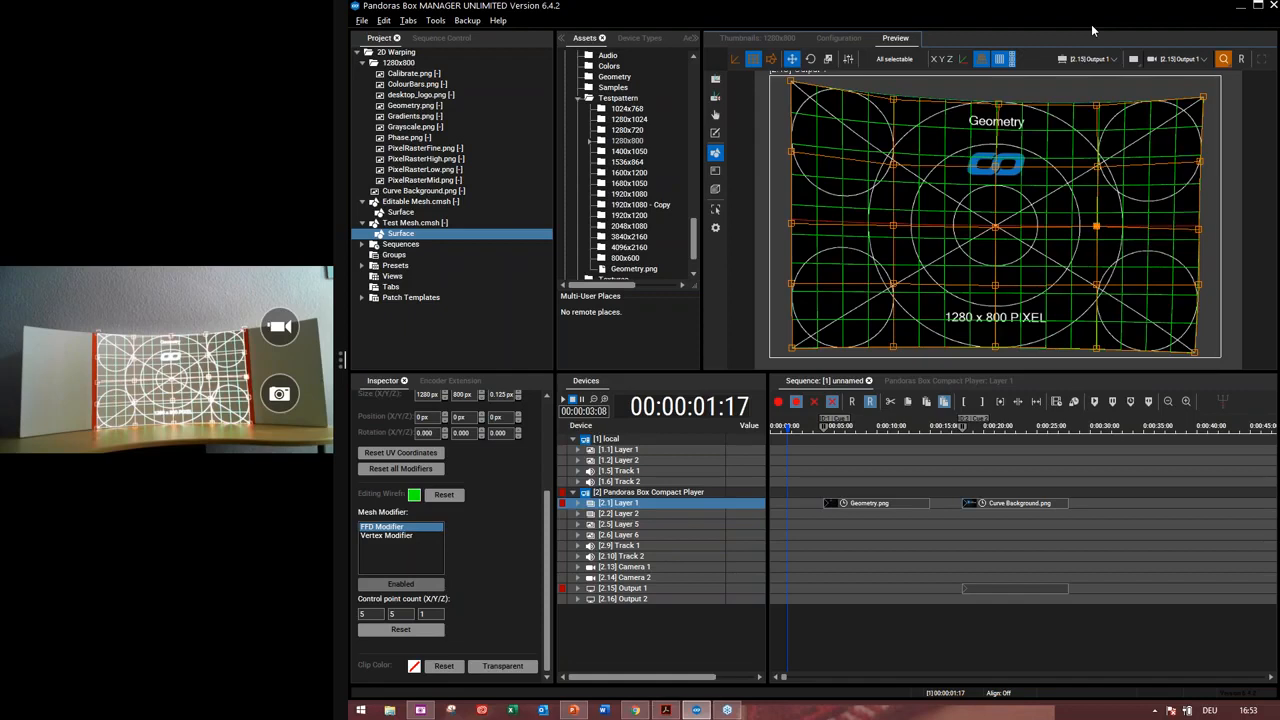
Lower the right-of-centre and centre control points of the middle row slightly
key("Down")
key("Down")
key("Down")
key("Down")
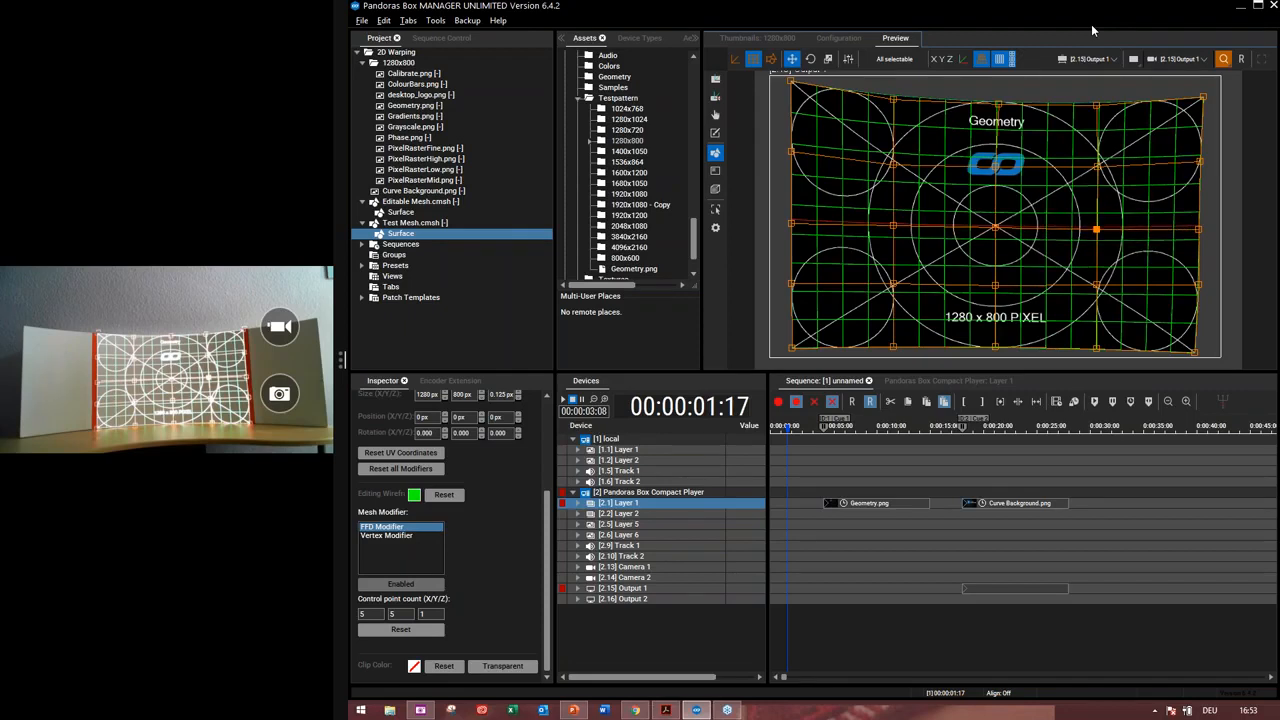
key("ctrl+Left")
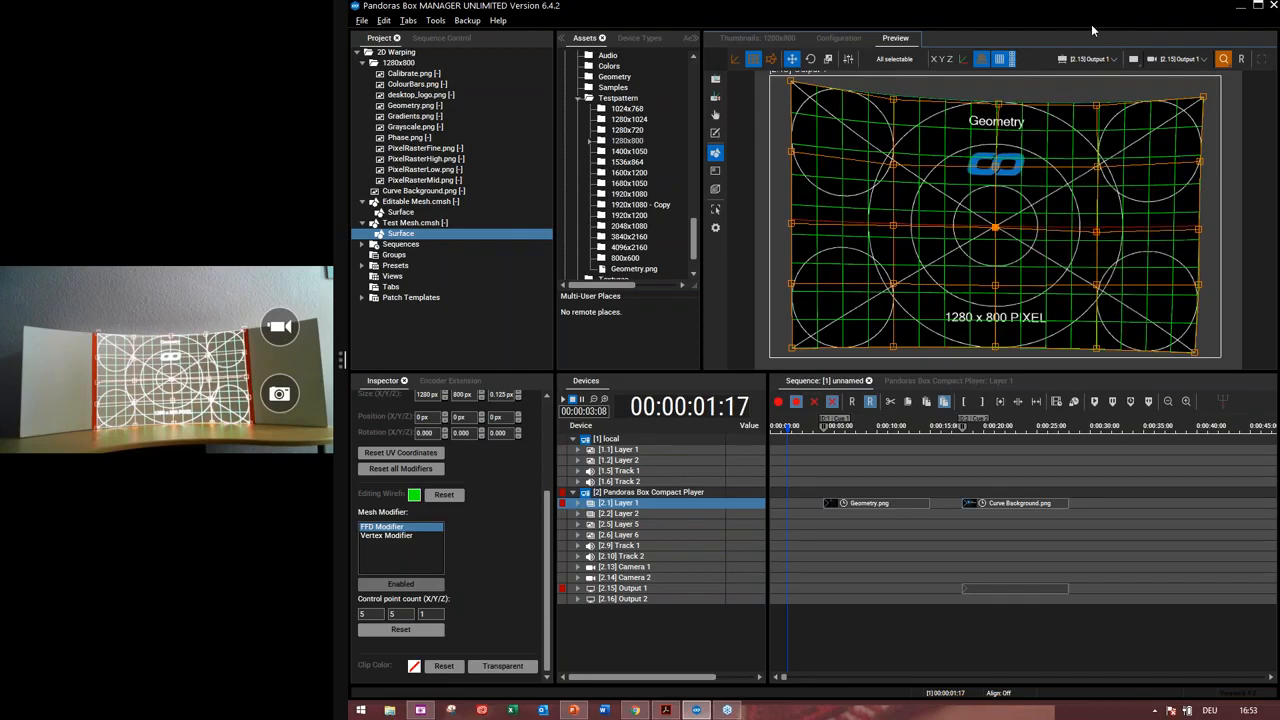
key("Down")
key("Down")
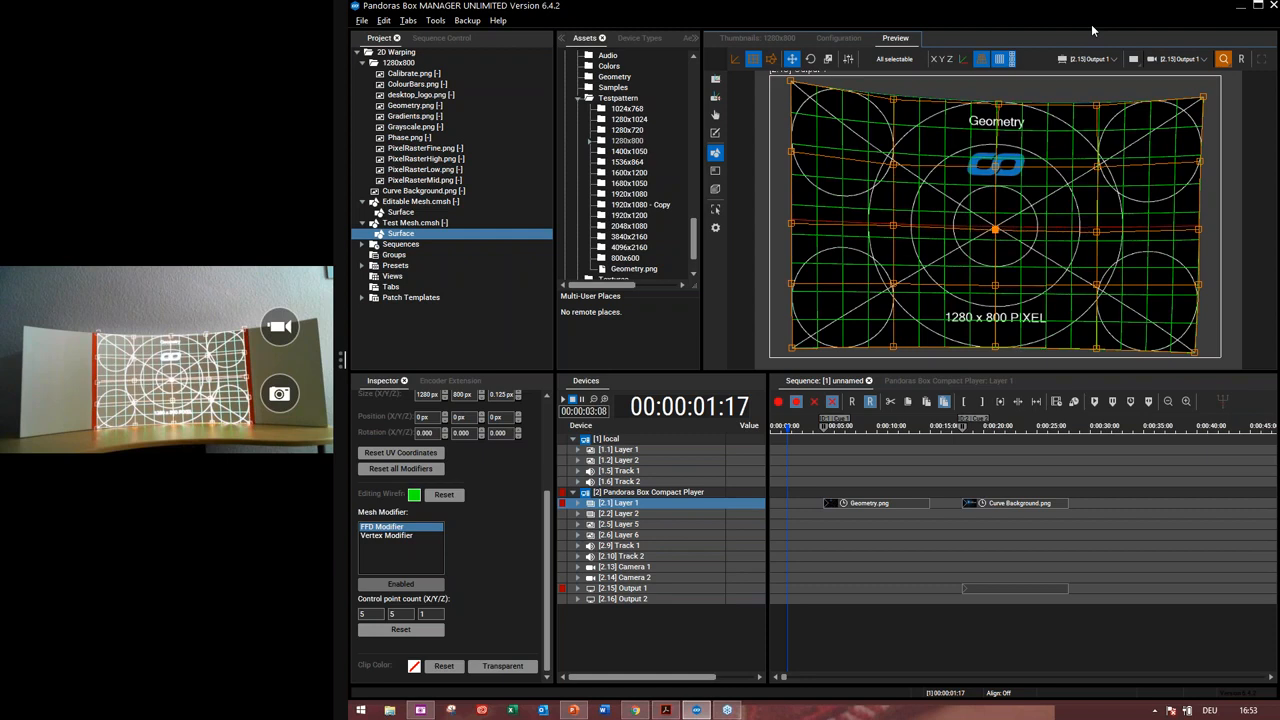
Select an interior control point right of centre and raise it several steps
key("ctrl+Right")
key("ctrl+Up")
key("ctrl+Up")
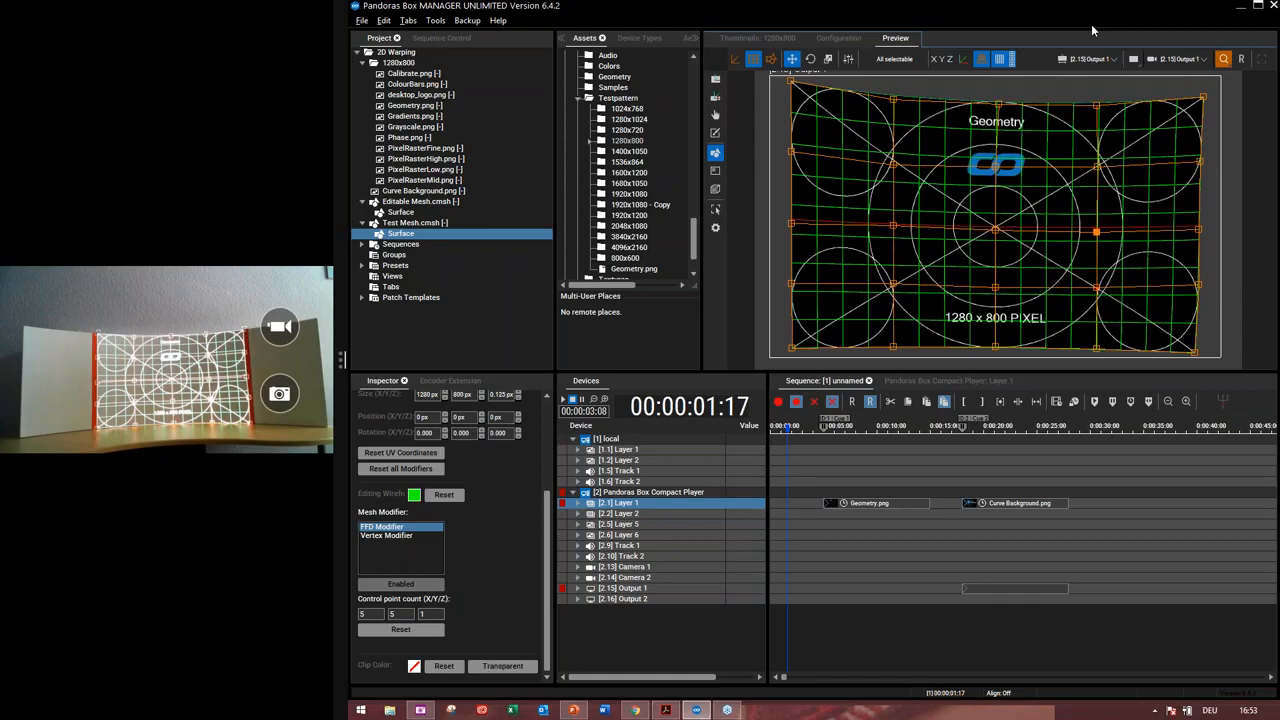
key("Up")
key("Up")
key("Up")
key("Up")
key("Up")
key("Up")
key("Up")
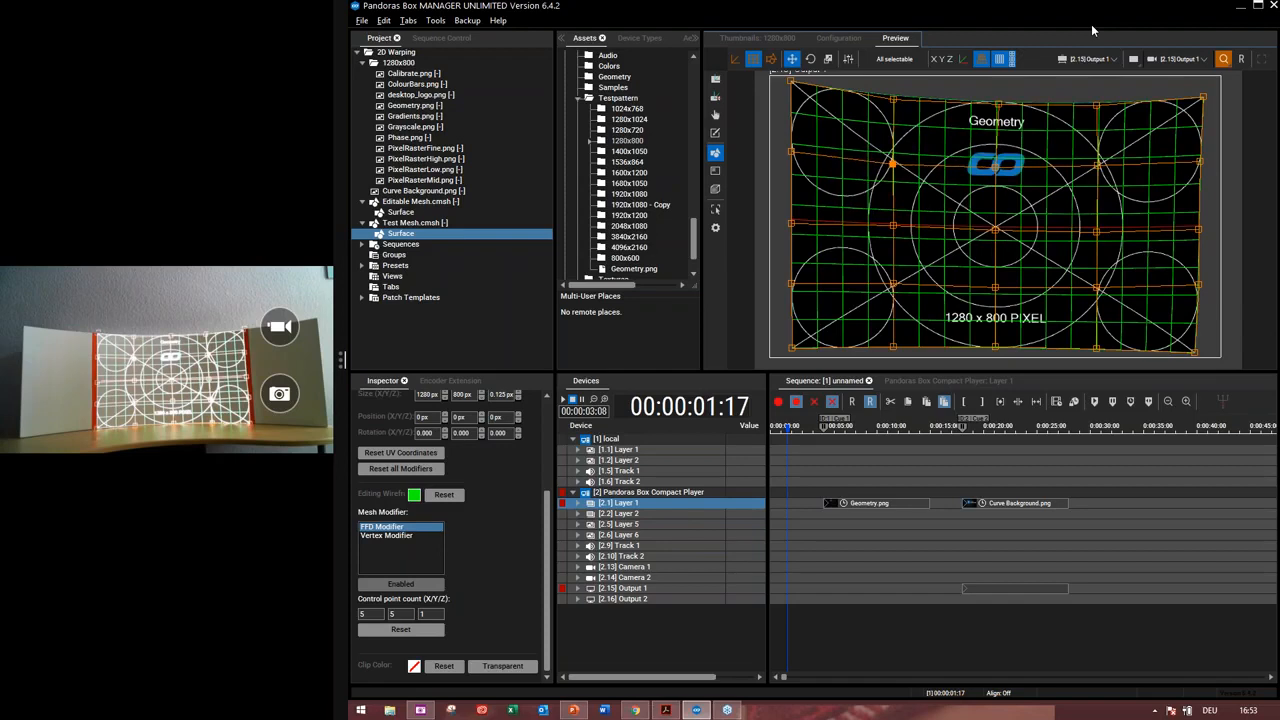
Lower the left-of-centre and centre middle-row control points slightly
key("Down")
key("Down")
key("Down")
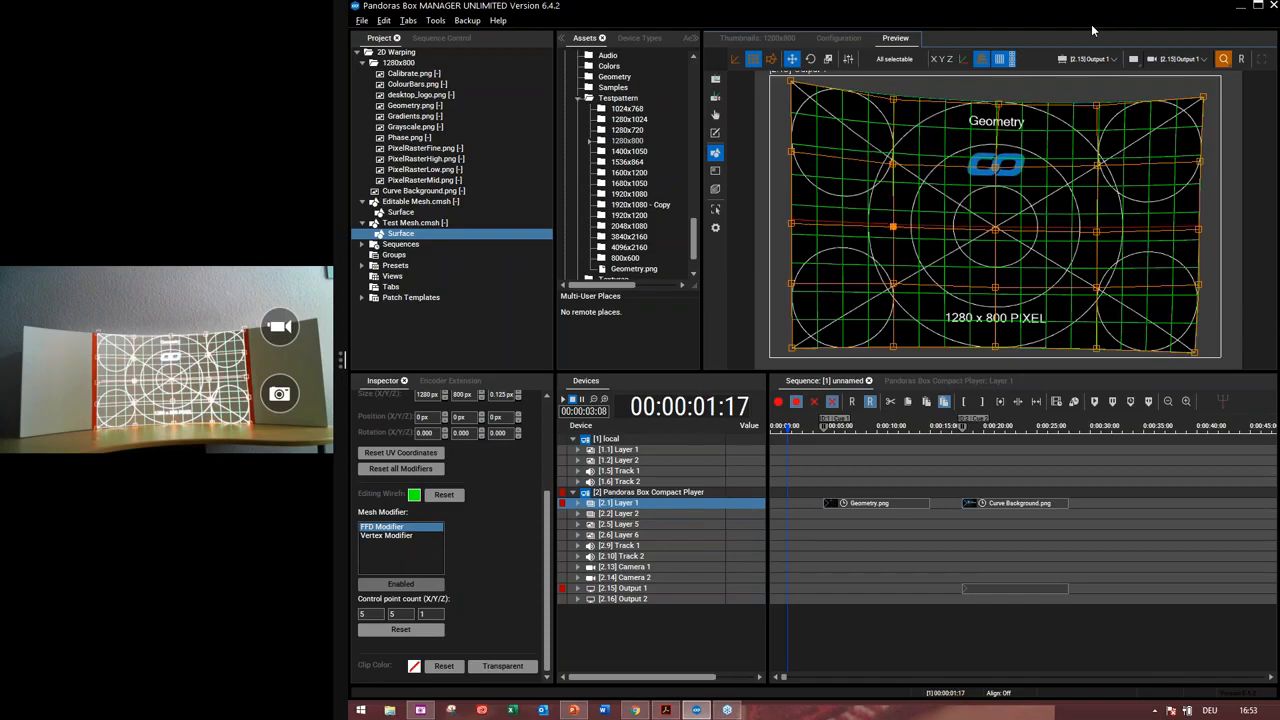
key("ctrl+Right")
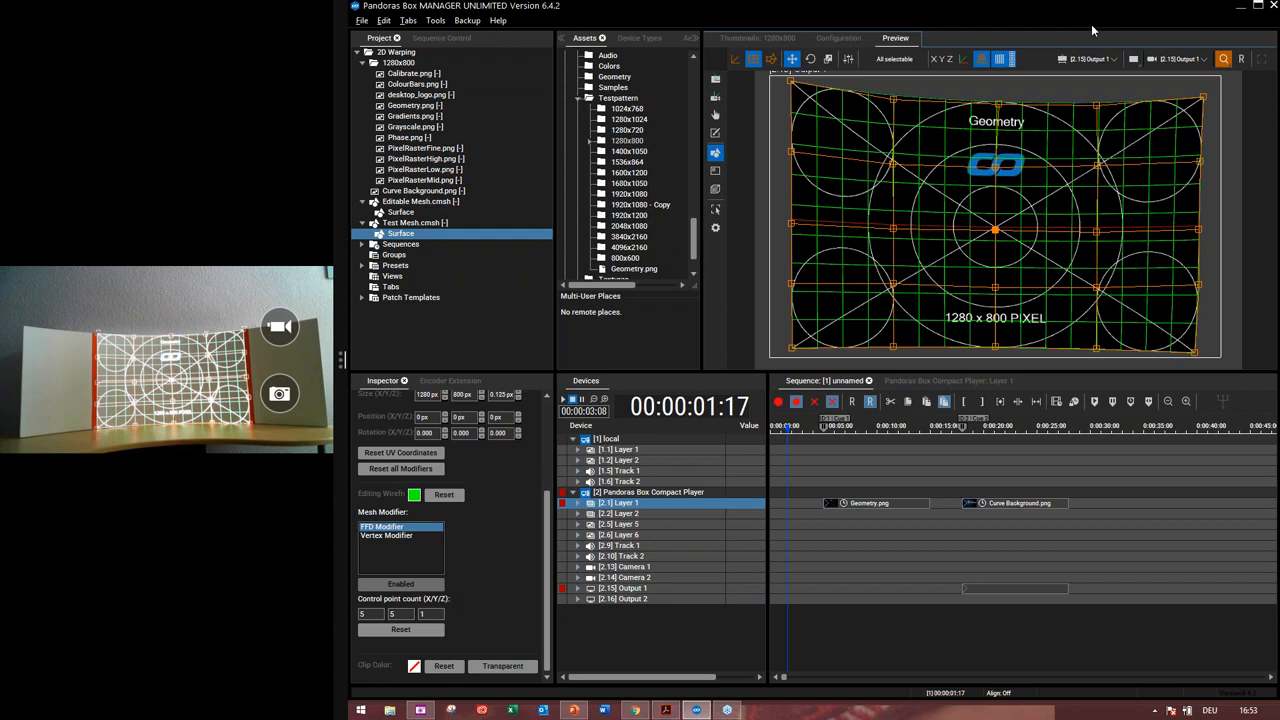
key("Down")
key("ctrl+Left")
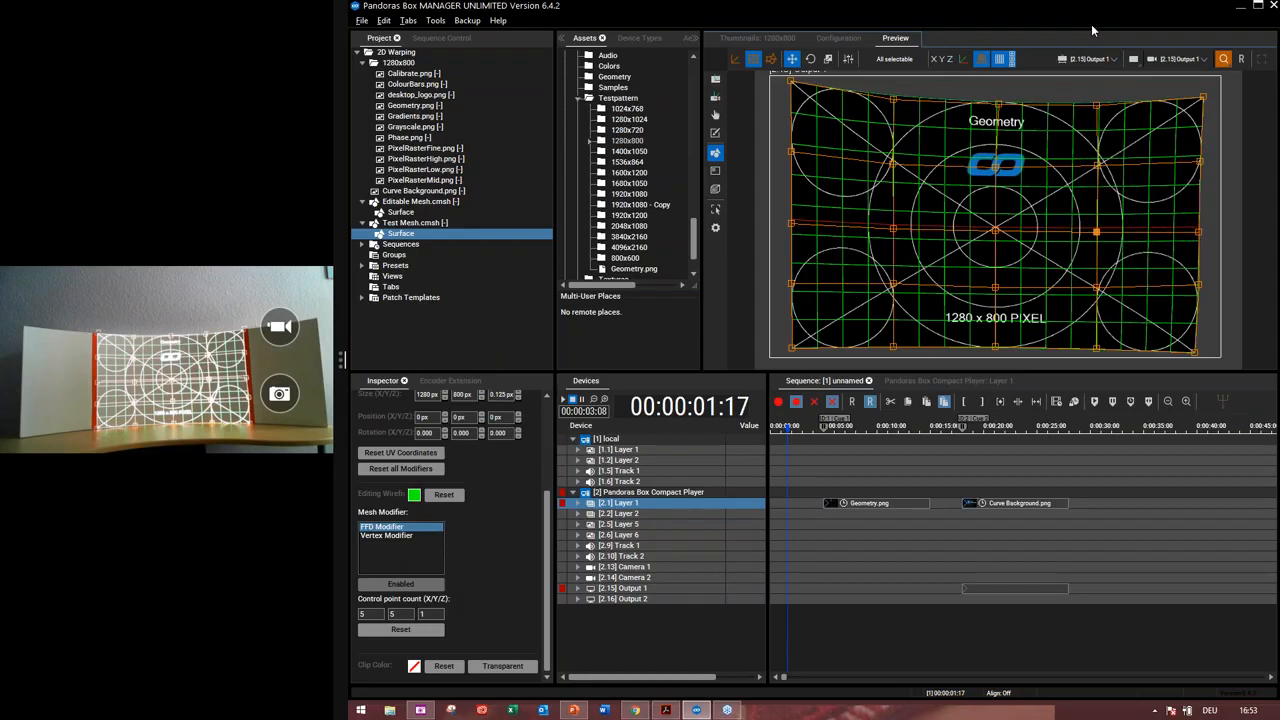
key("ctrl+Right")
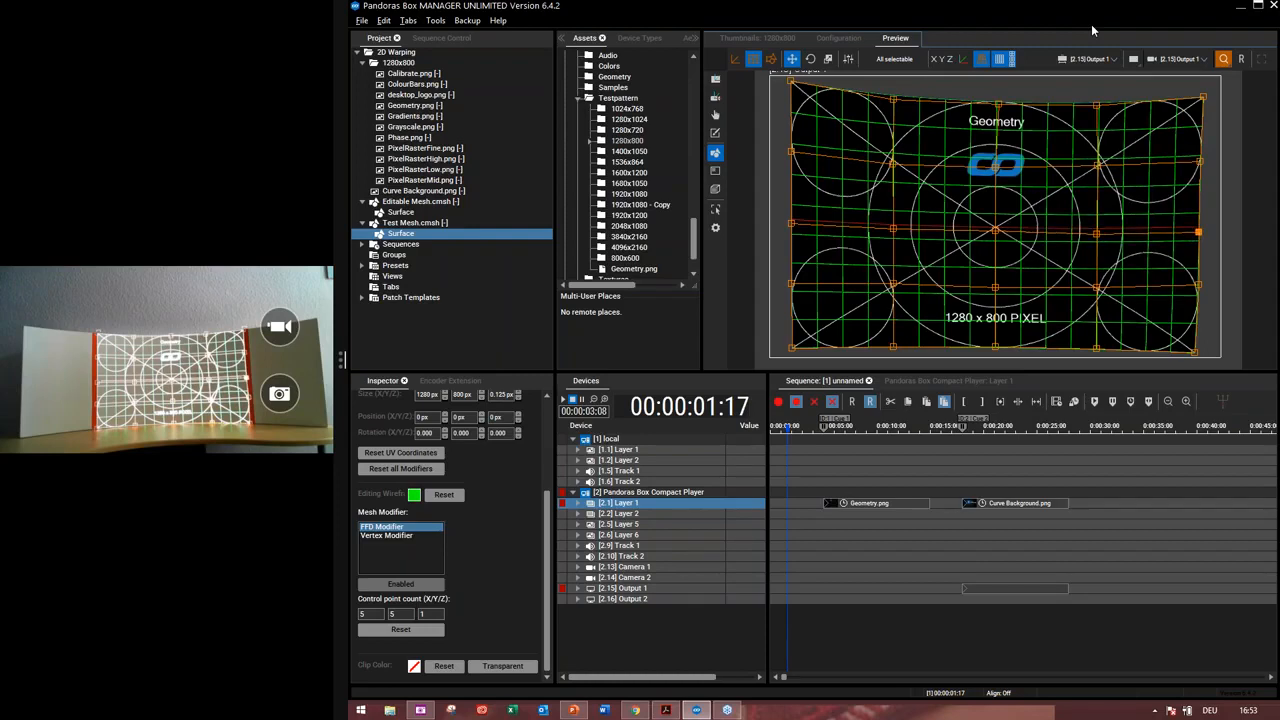
Select the left-edge middle control point and raise it slightly
key("ctrl+Left")
key("ctrl+Left")
key("ctrl+Left")
key("ctrl+Left")
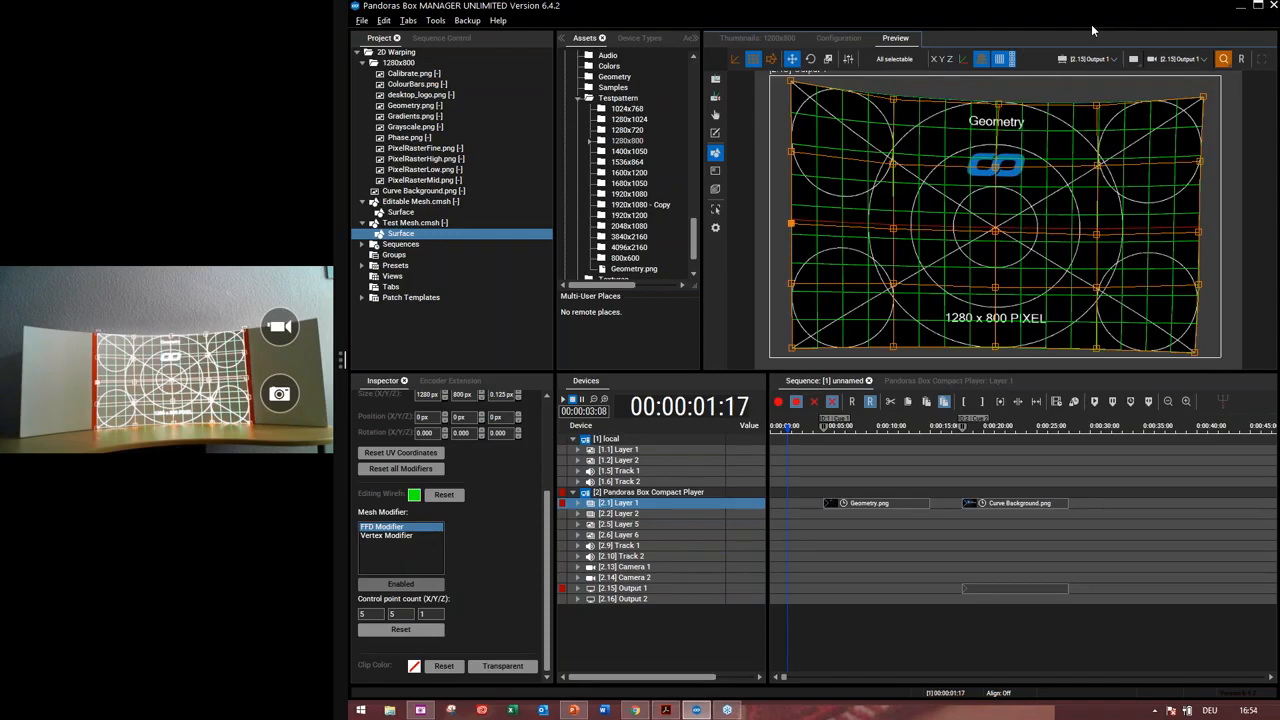
key("Up")
key("ctrl+Down")
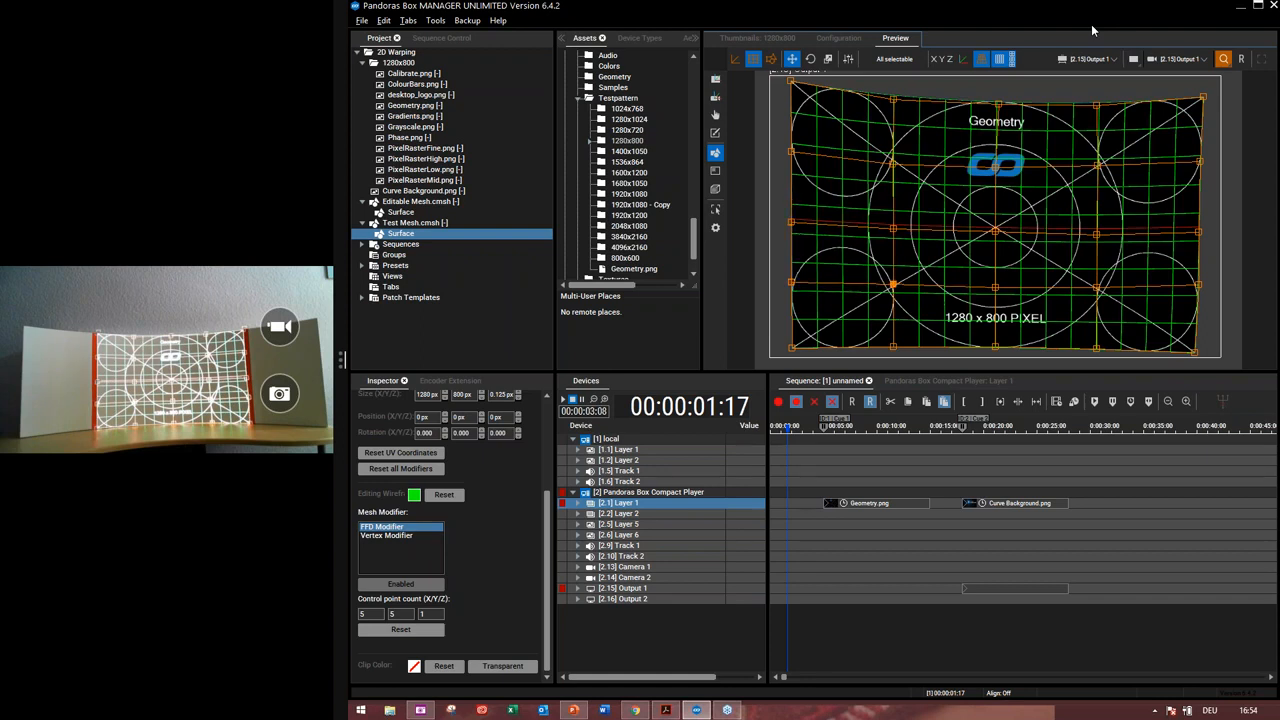
Lower the lower-left interior point and shift the lower-middle and top-middle control points to the right
key("Down")
key("ctrl+Down")
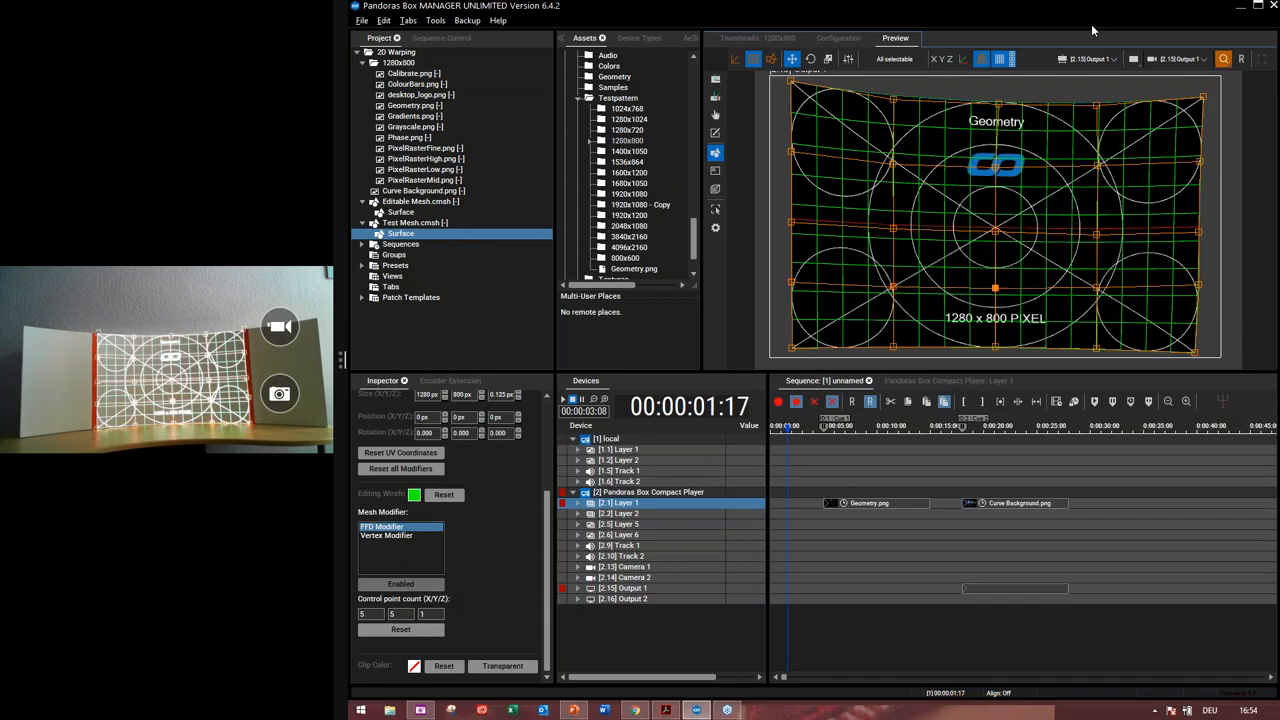
key("Right")
key("Right")
key("ctrl+Up")
key("ctrl+Up")
key("ctrl+Up")
key("ctrl+Up")
key("ctrl+Down")
key("Right")
key("ctrl+Up")
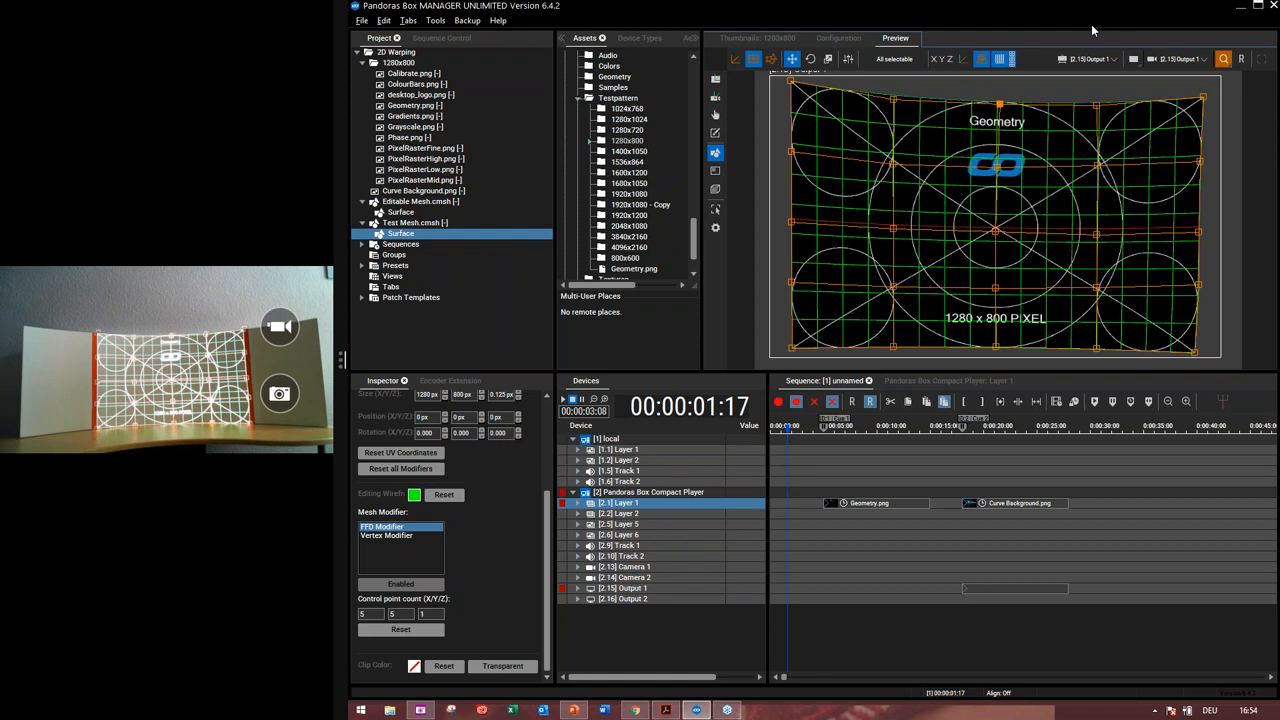
Cycle through the right-half interior control points, raising each one step
key("ctrl+Down")
key("Right")
key("Up")
key("Tab")
key("Up")
key("Tab")
key("Up")
key("Tab")
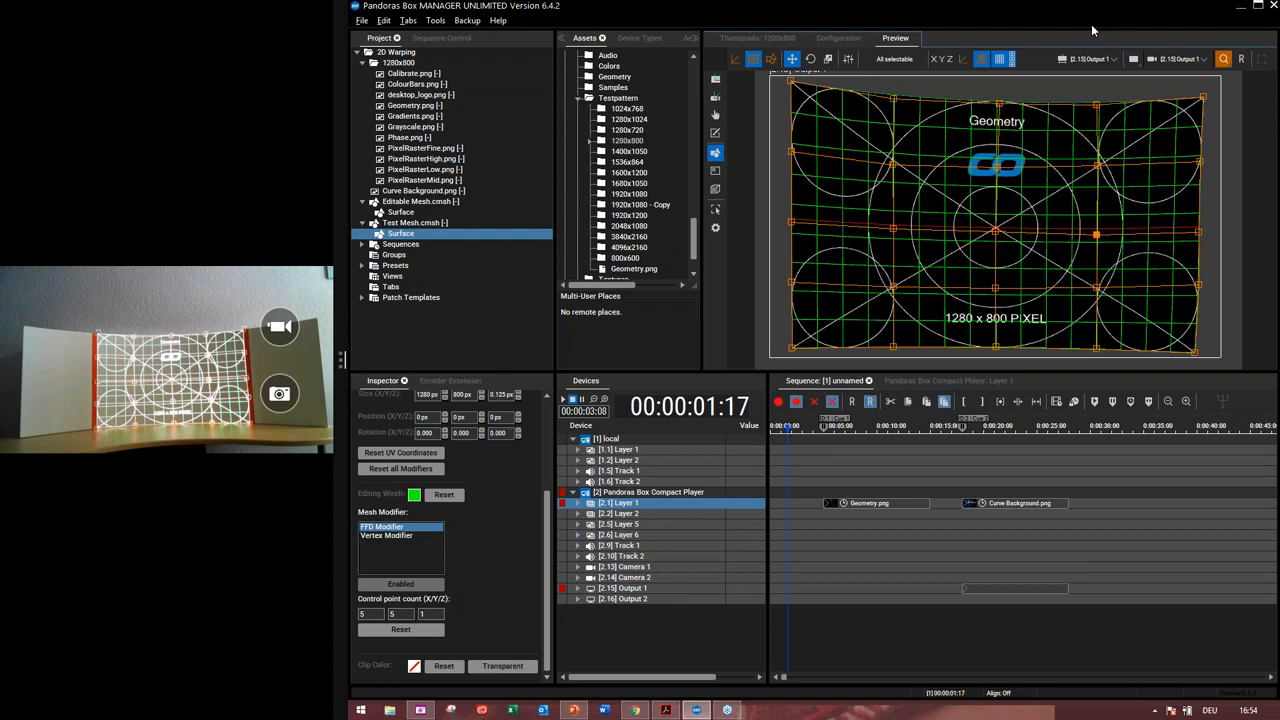
Cycle back to the upper-left interior control point and raise it slightly
key("Down")
key("Tab")
key("shift+Tab")
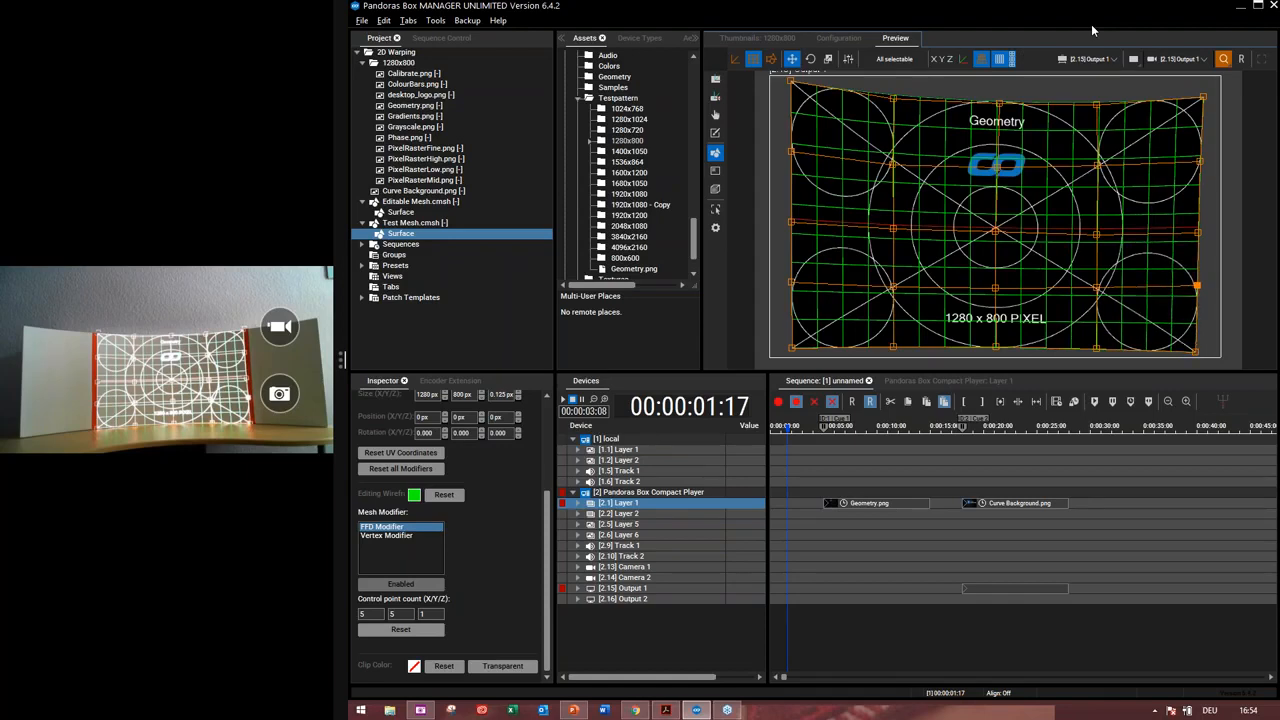
key("shift+Tab")
key("shift+Tab")
key("Up")
key("Up")
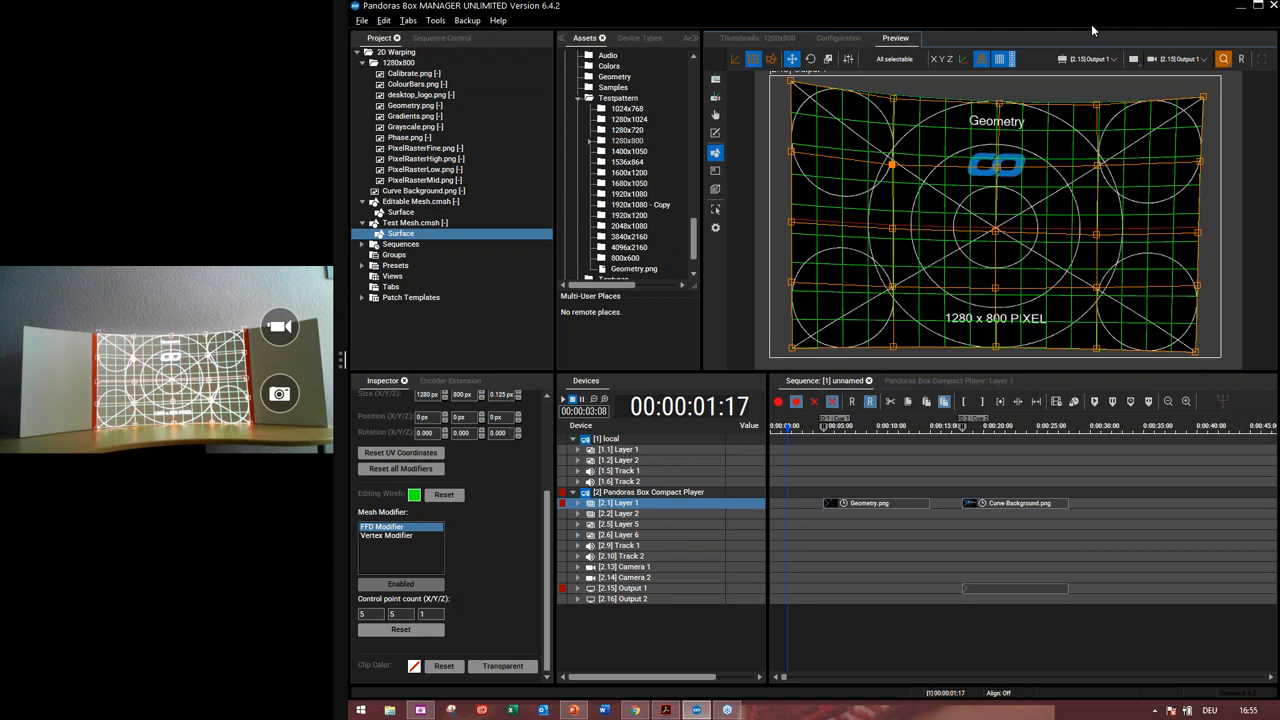
Toggle mesh editing off and on to preview the warped result without the grid
left_click(716, 80)
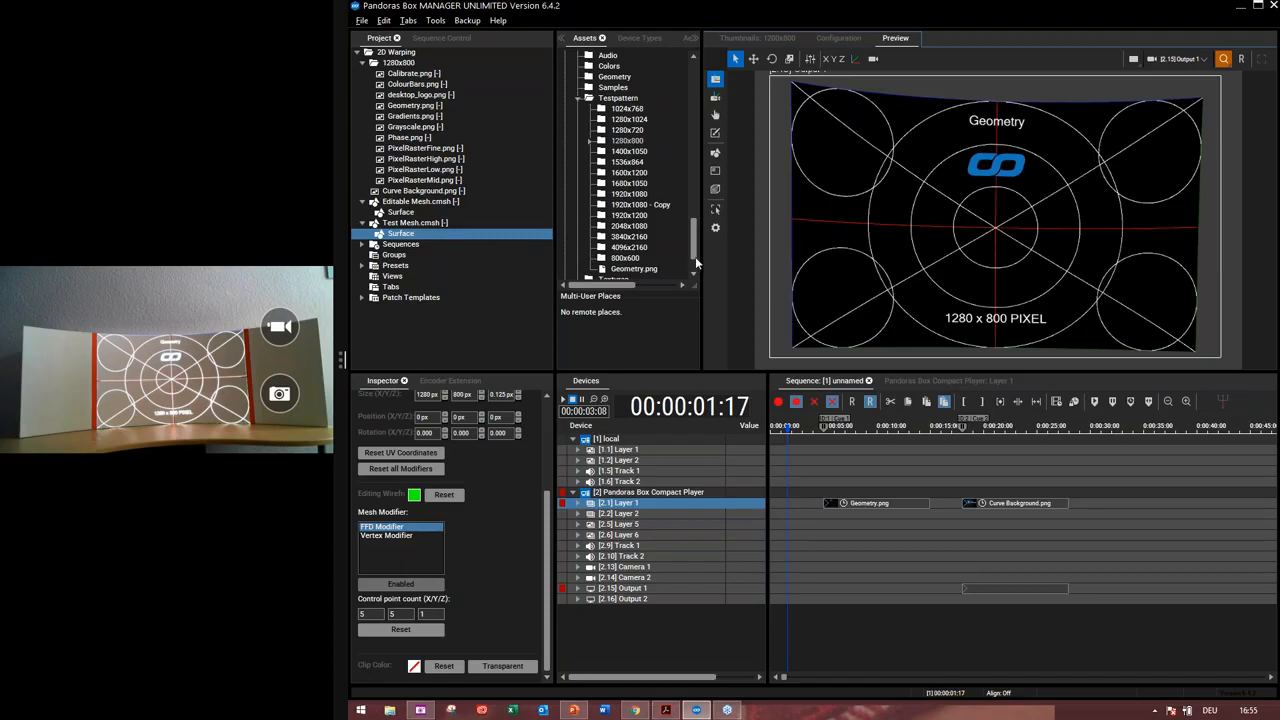
left_click(716, 157)
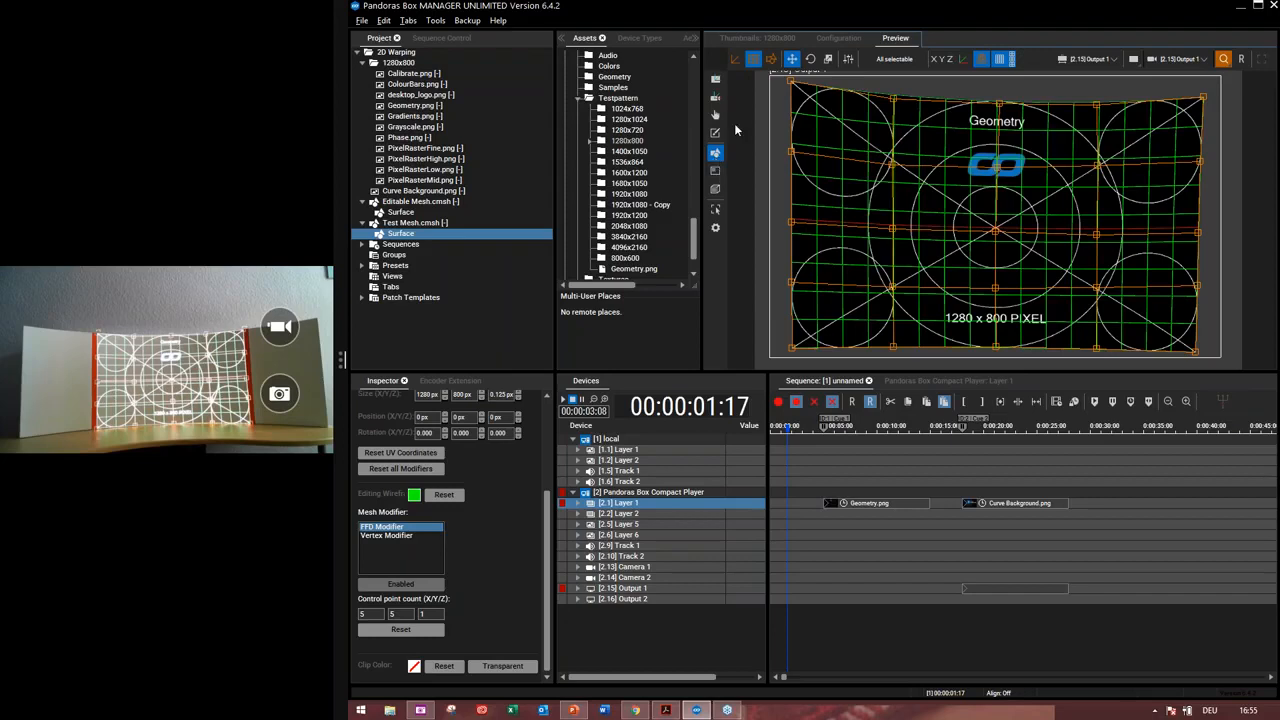
left_click(716, 84)
Store the edited mesh as a cue on Output 1 at the timeline start, expand Output 1, and save the project
left_click(778, 402)
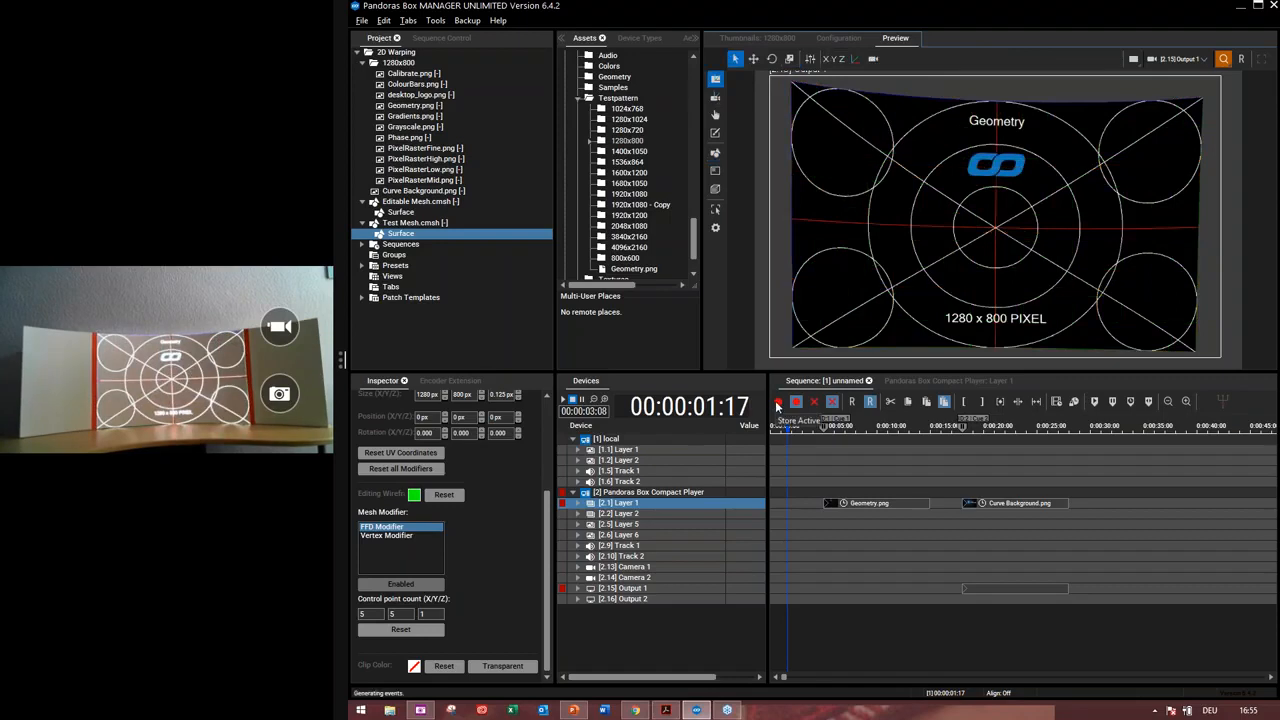
left_click(848, 569)
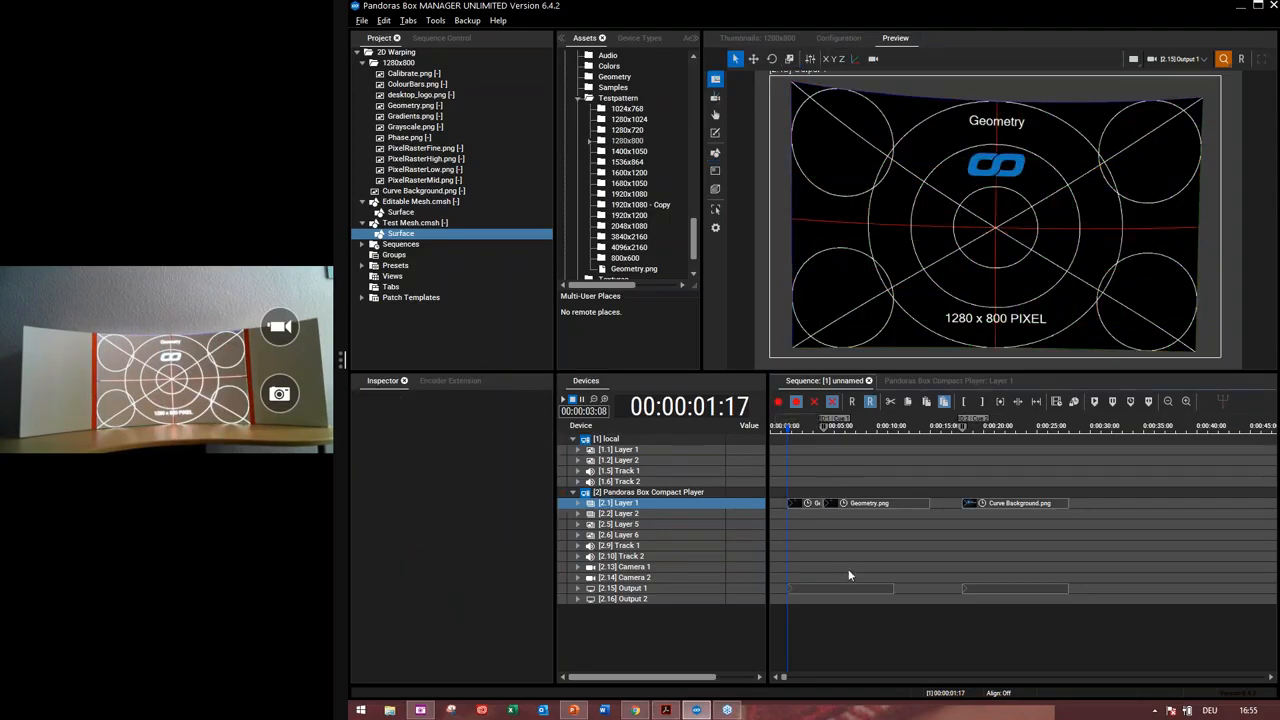
double_click(622, 590)
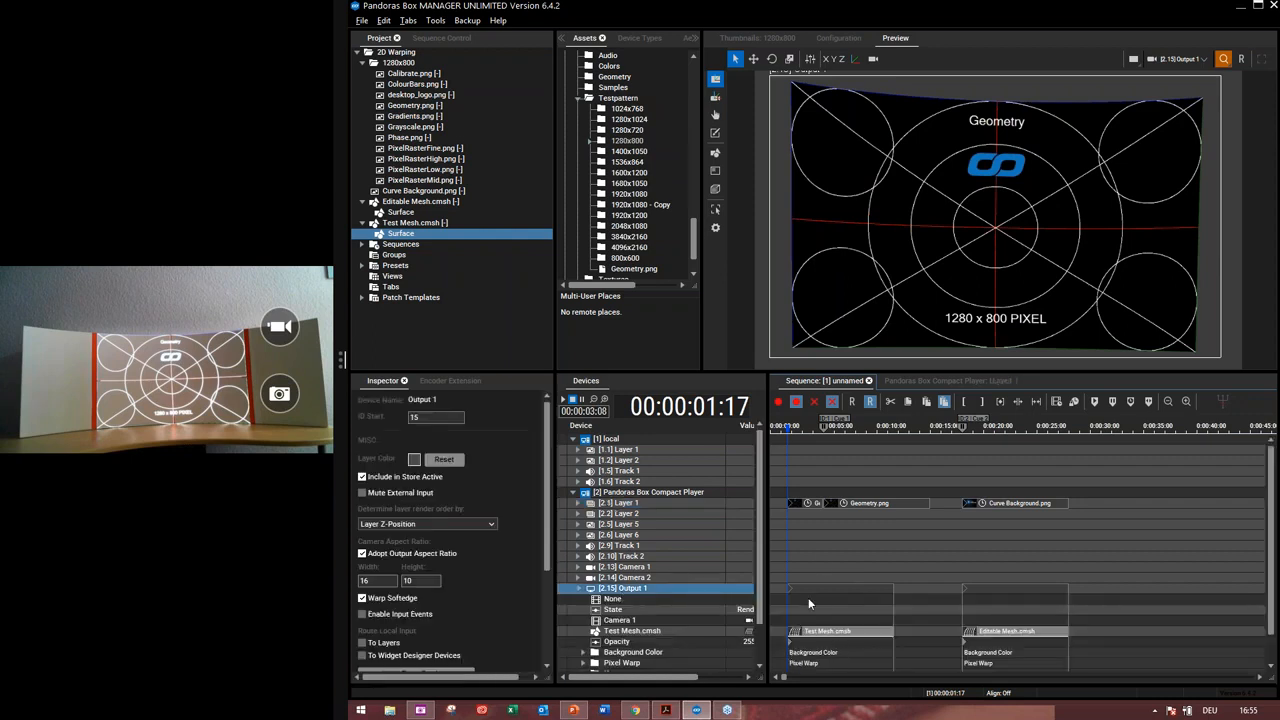
key("ctrl+s")
Assign Curve Background.png from the project to Layer 1 of the Compact Player
left_click(417, 191)
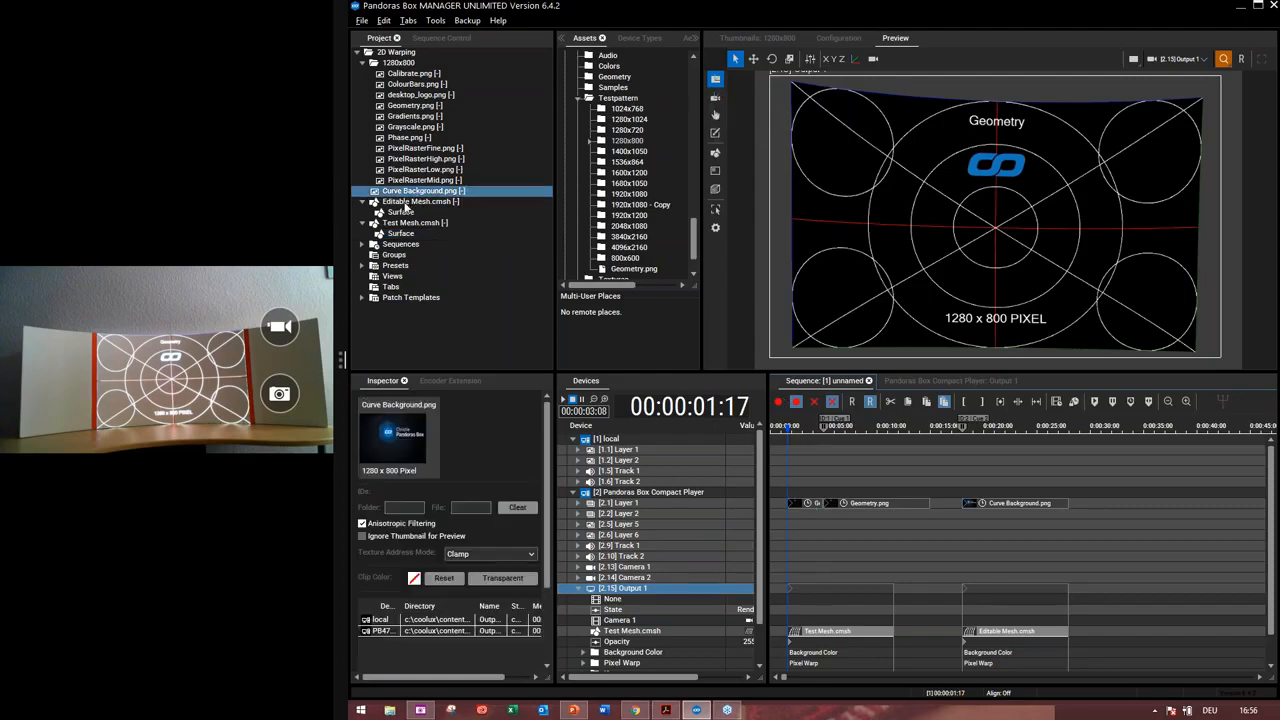
left_click(363, 64)
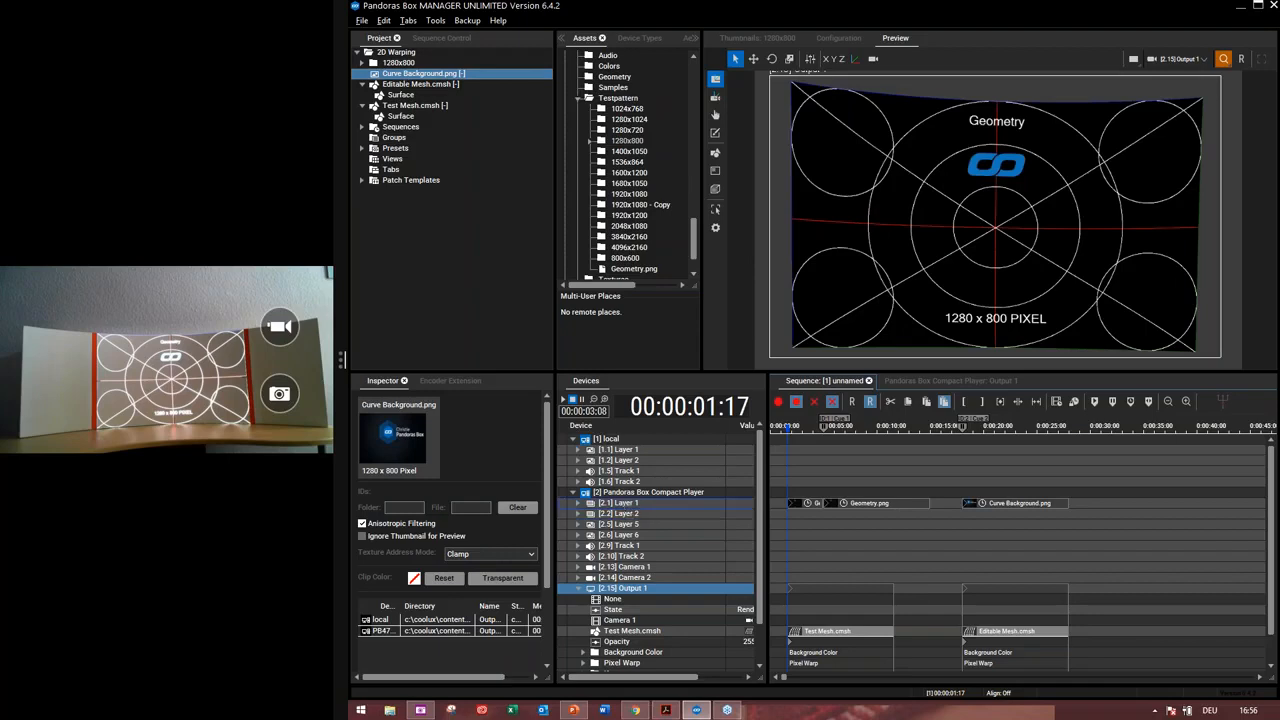
left_click_drag(420, 73, 620, 503)
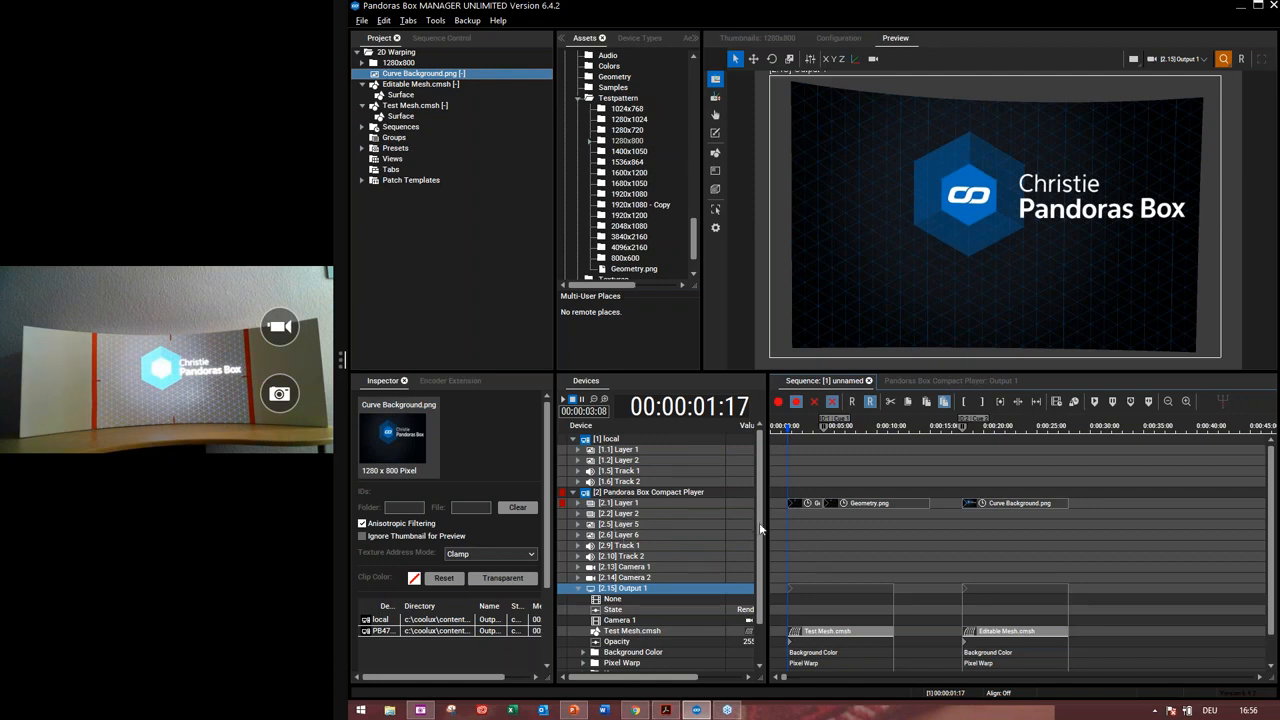
Collapse Output 1's parameter list in the device tree and store the active values
scroll(762, 560, "down", 2)
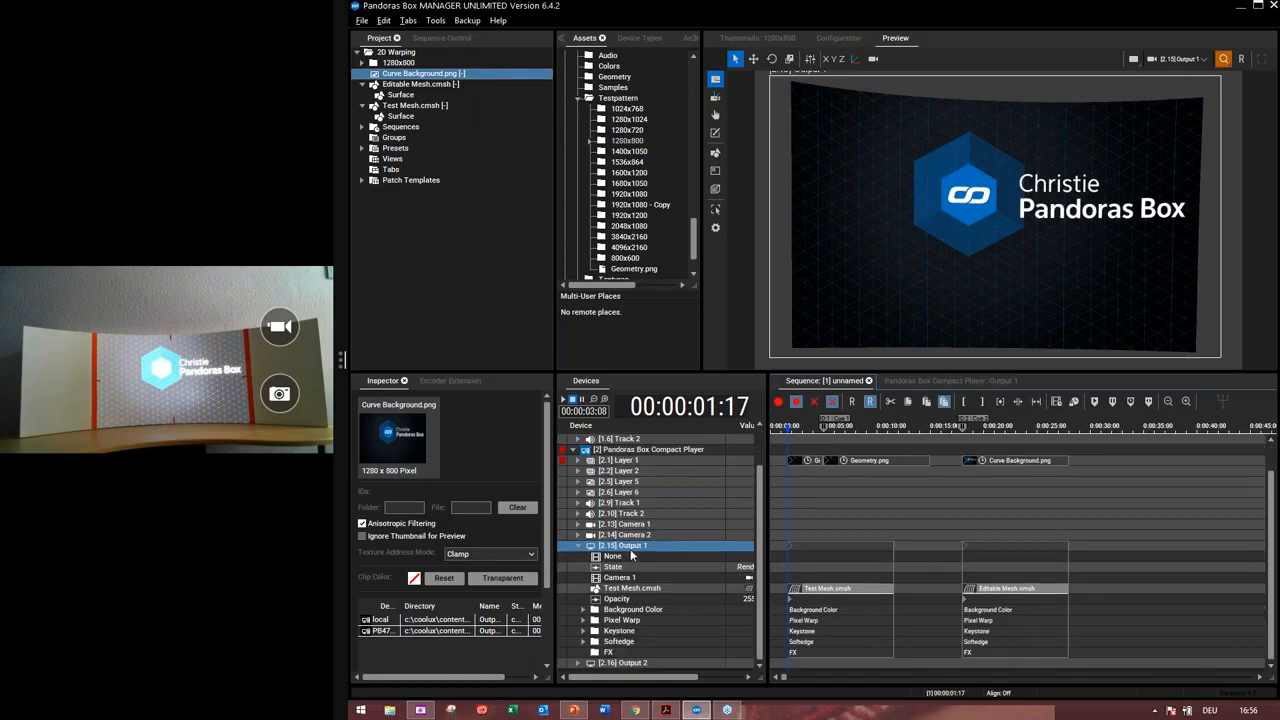
double_click(630, 546)
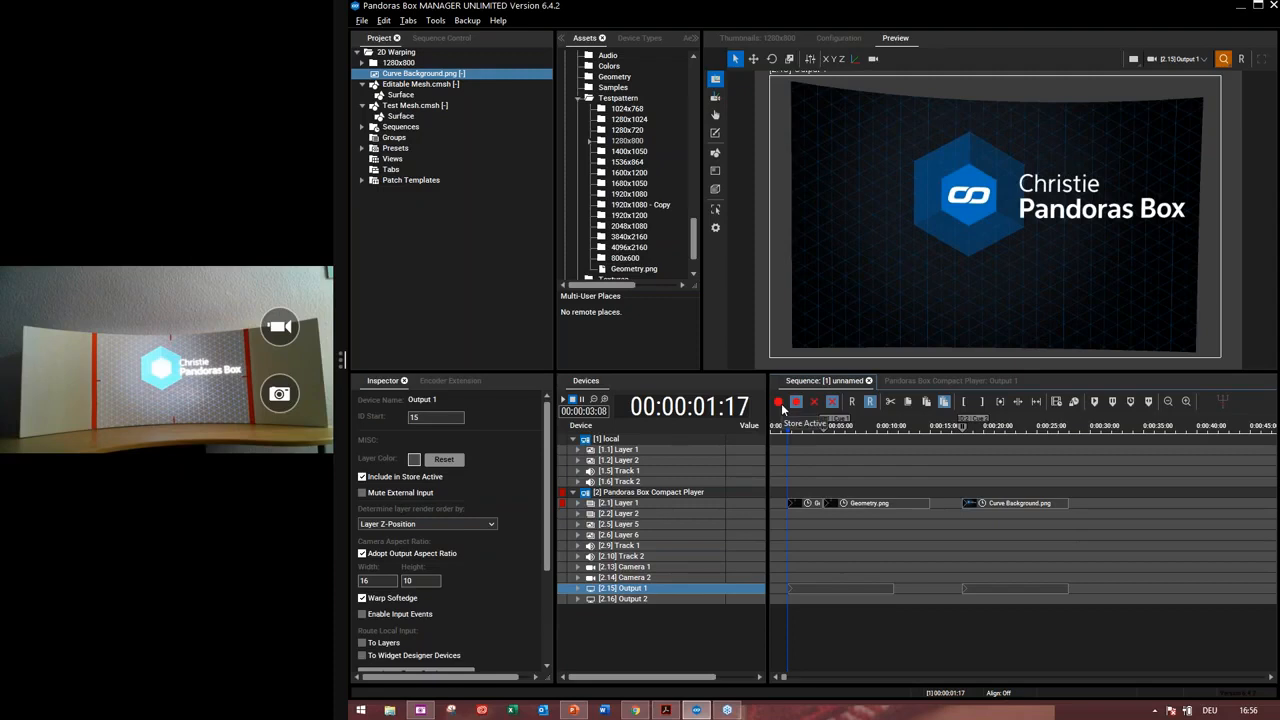
left_click(781, 404)
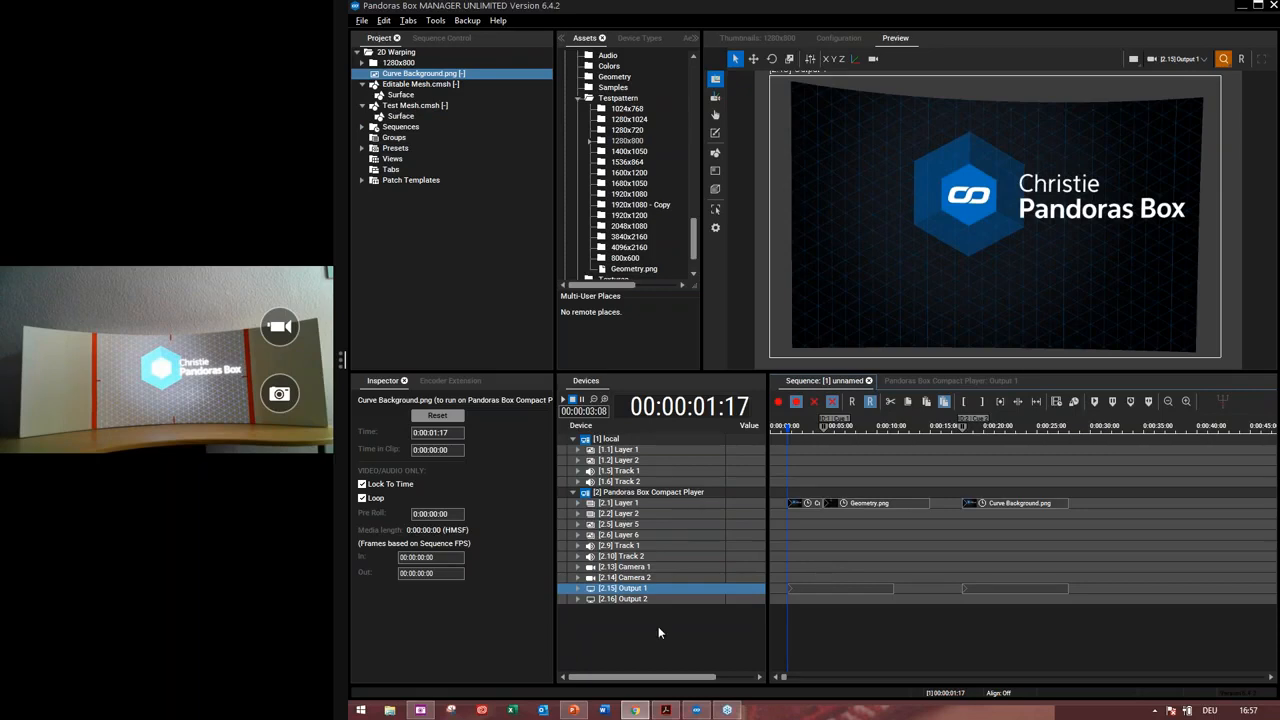
Collapse the mesh and resolution entries in the project tree
left_click(362, 105)
left_click(362, 84)
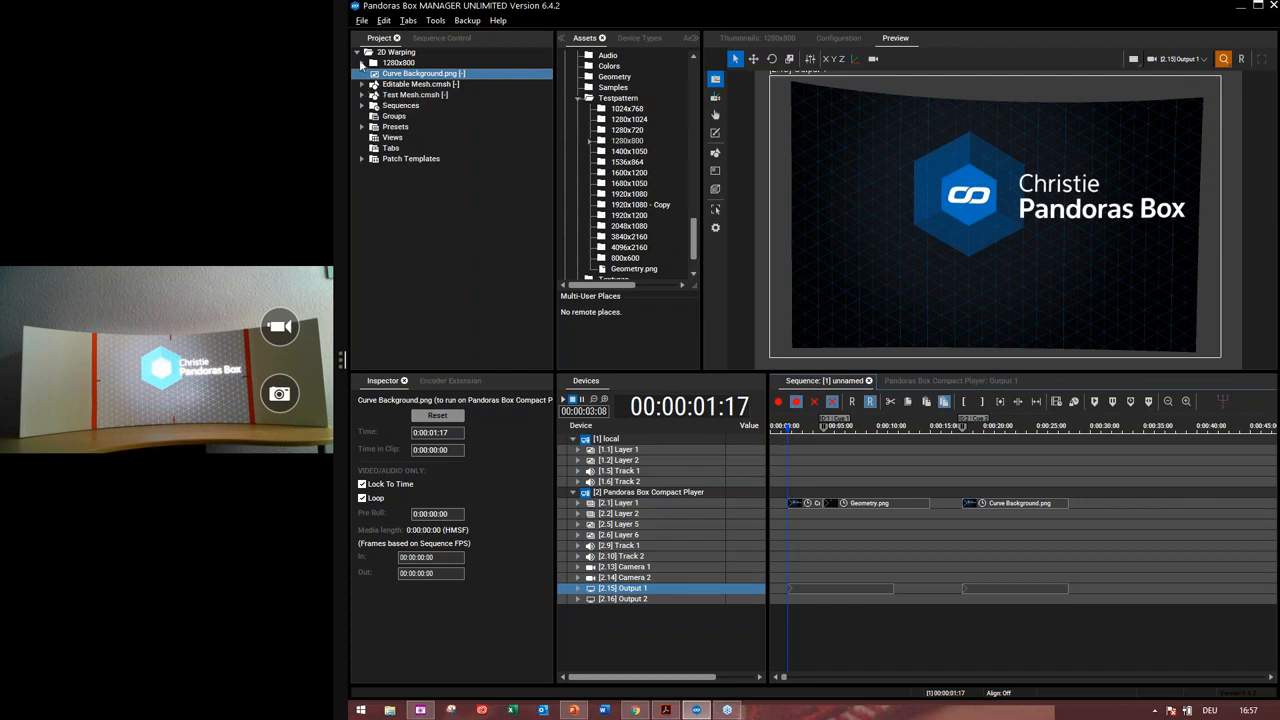
left_click(362, 63)
left_click(362, 63)
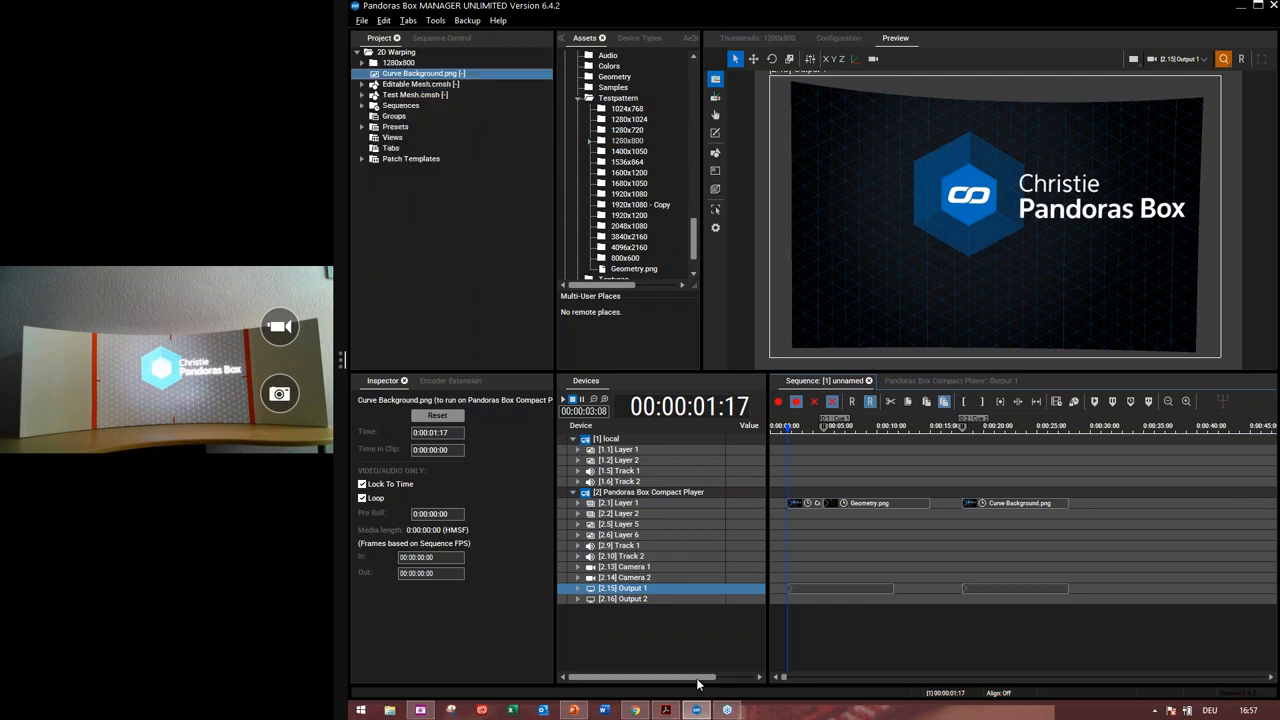
Switch to the PowerPoint presentation and advance the slides through Submesh Inspector to the Q&A slide
left_click(575, 711)
left_click(588, 638)
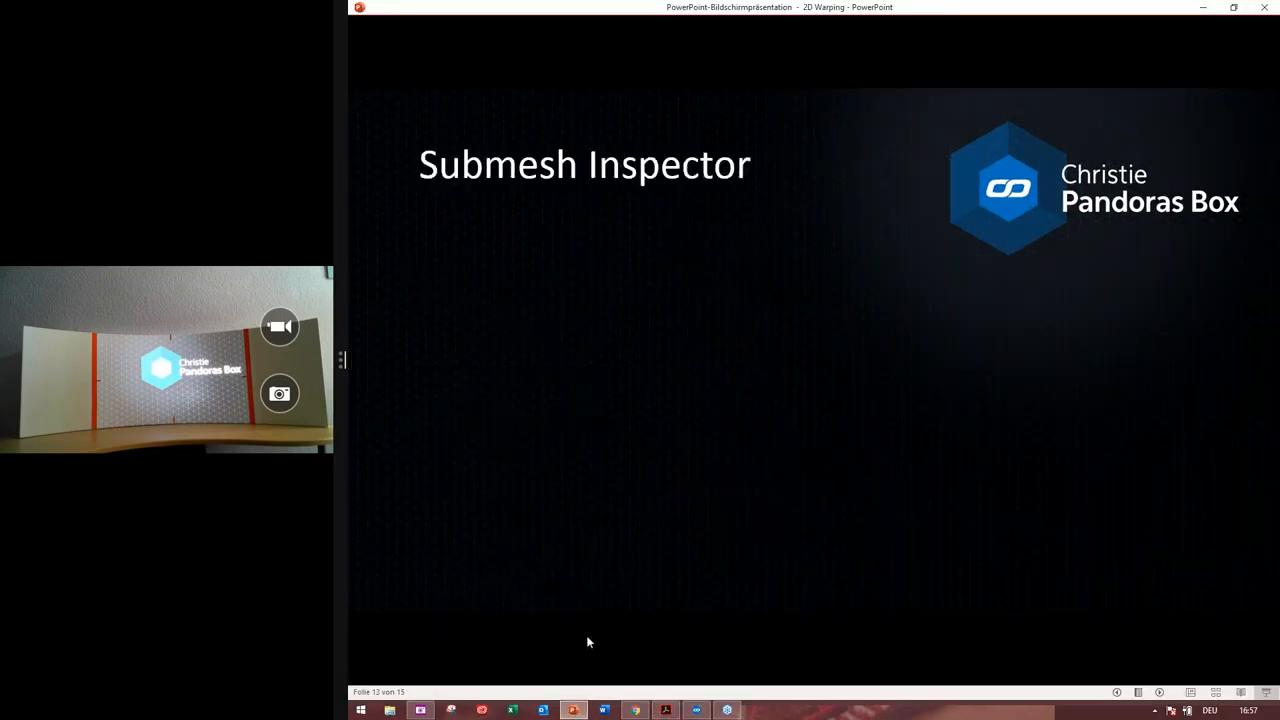
left_click(668, 618)
left_click(680, 615)
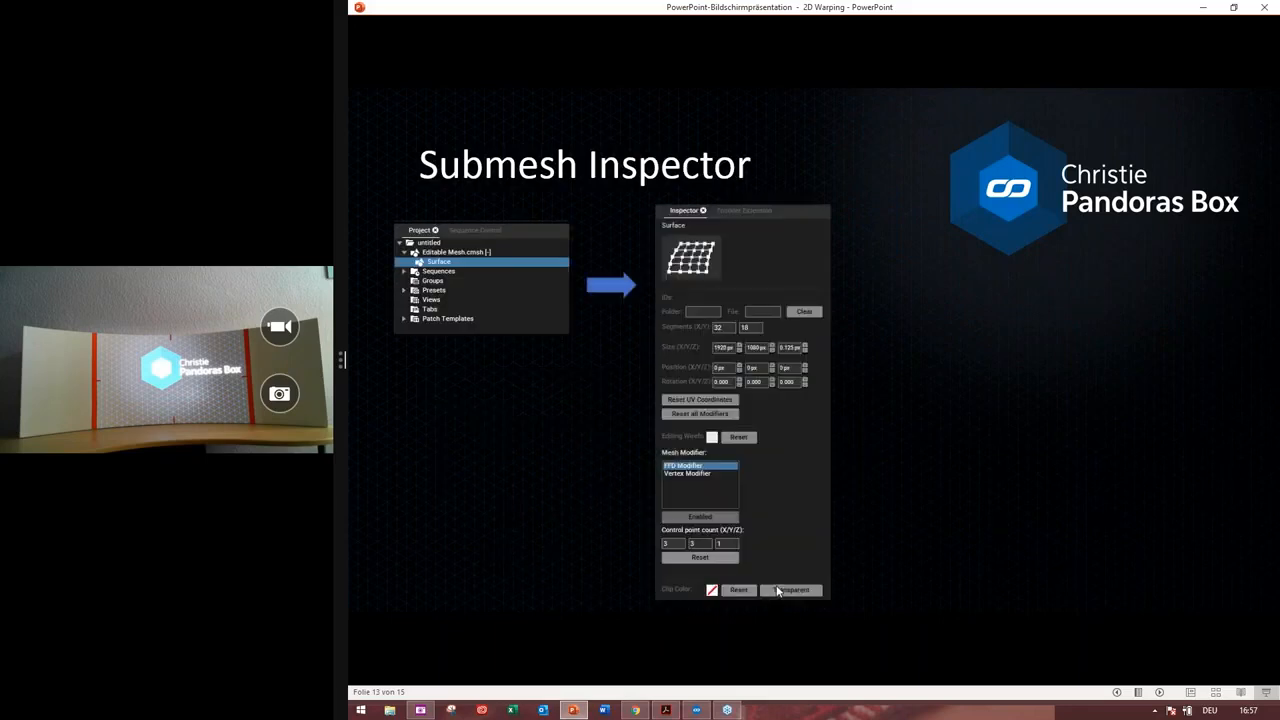
left_click(881, 553)
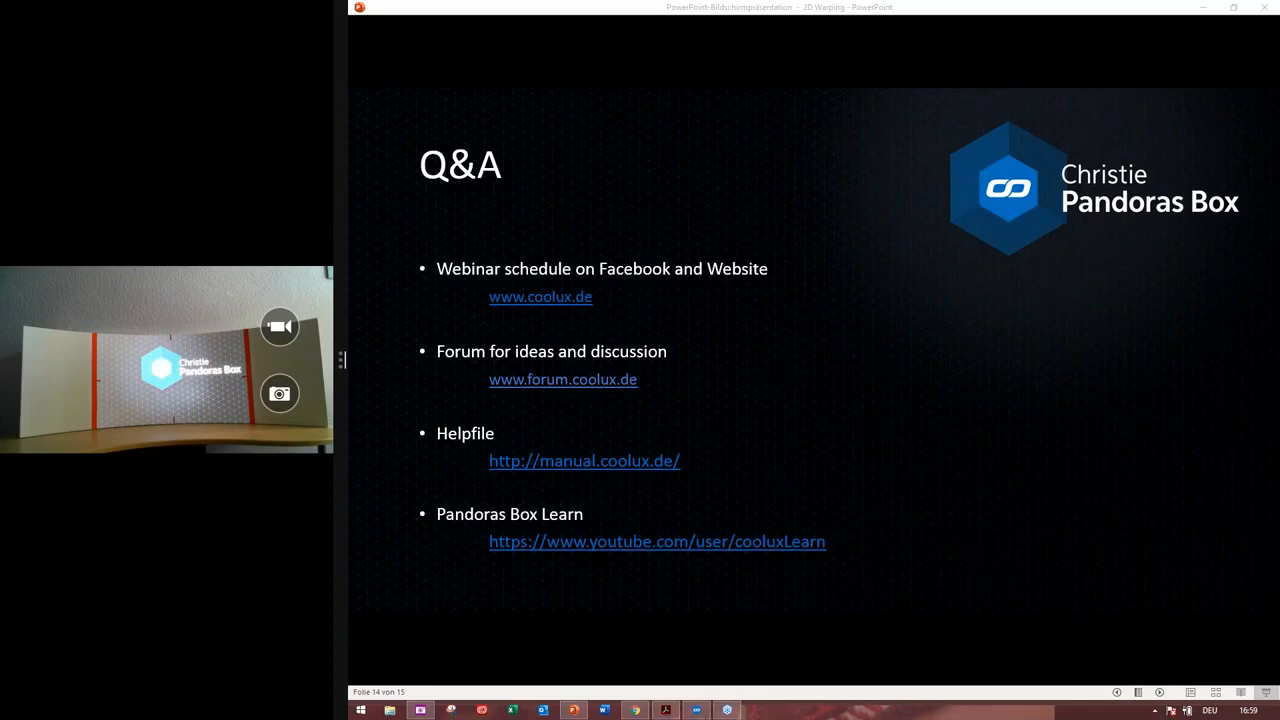
Switch back to Pandoras Box and expand and collapse the Sequences folder in the project tree
mouse_move(708, 713)
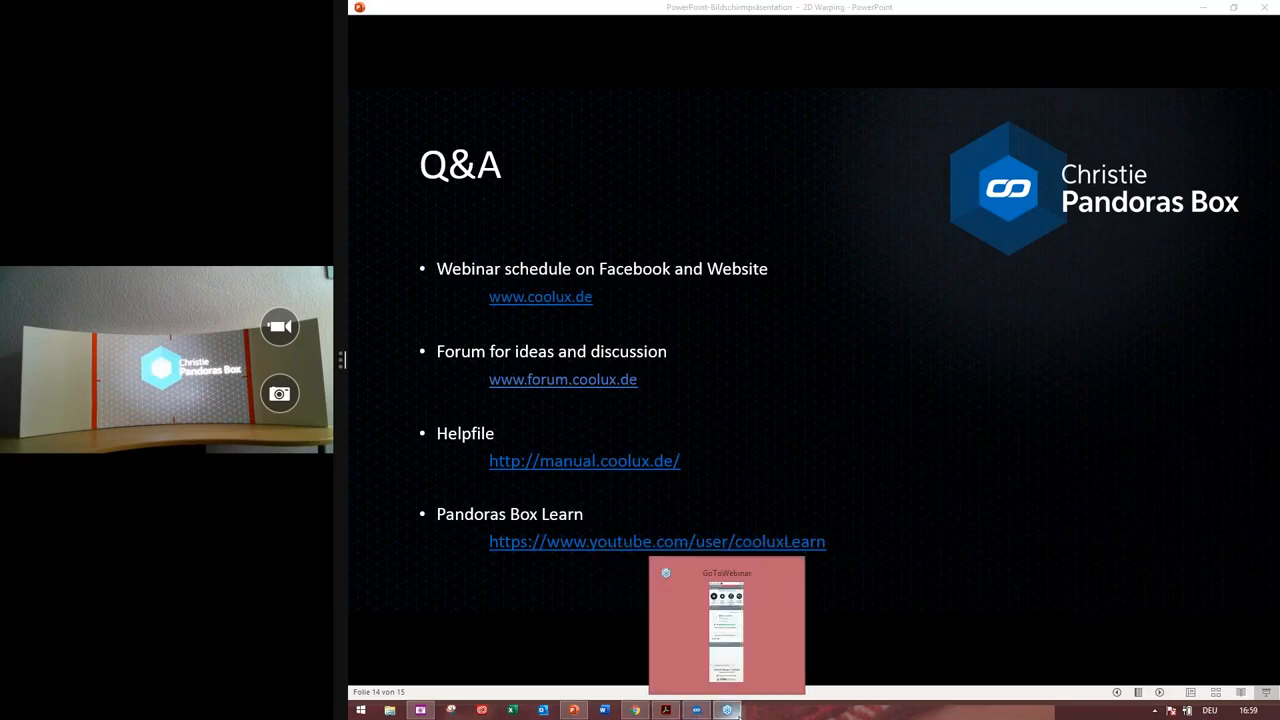
left_click(685, 712)
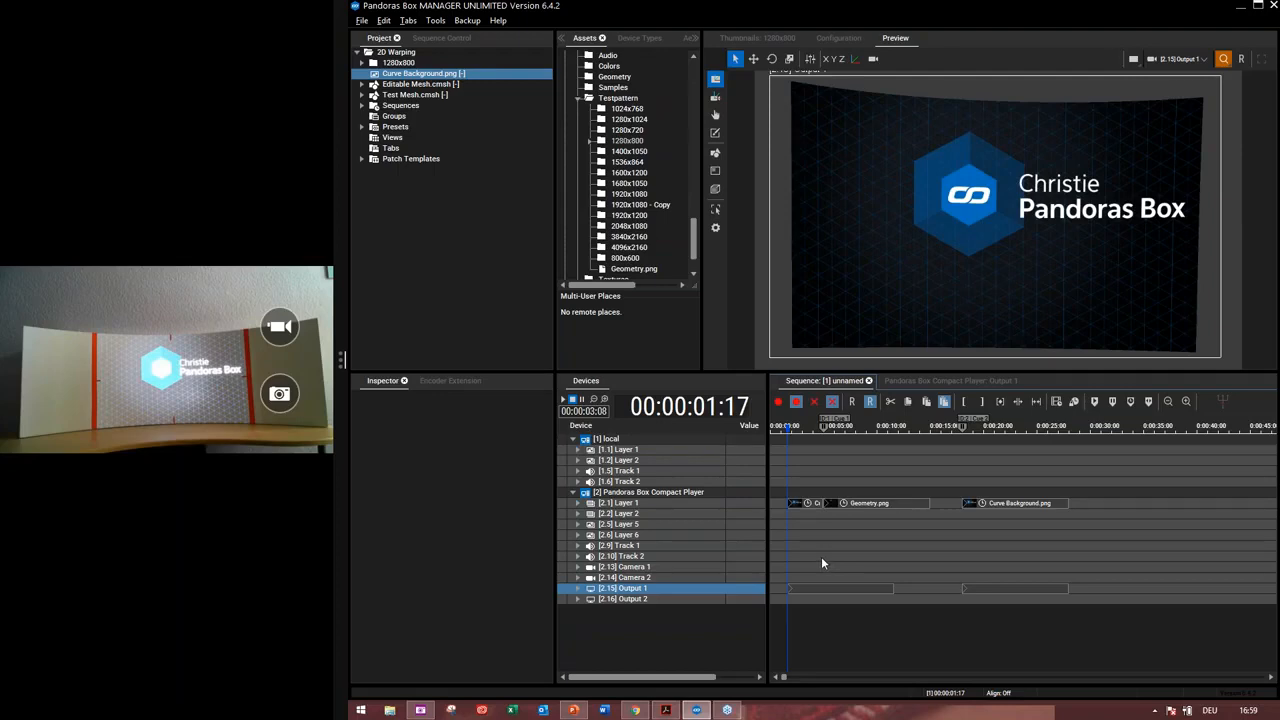
left_click(363, 106)
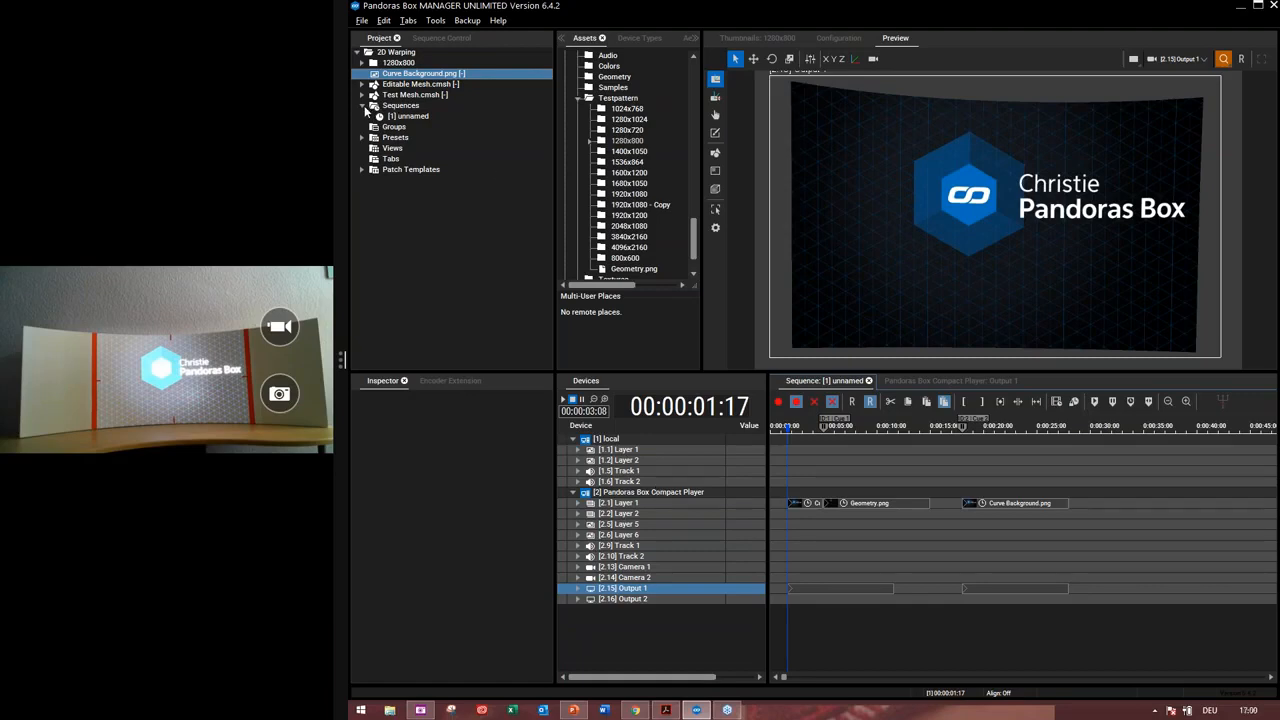
left_click(363, 105)
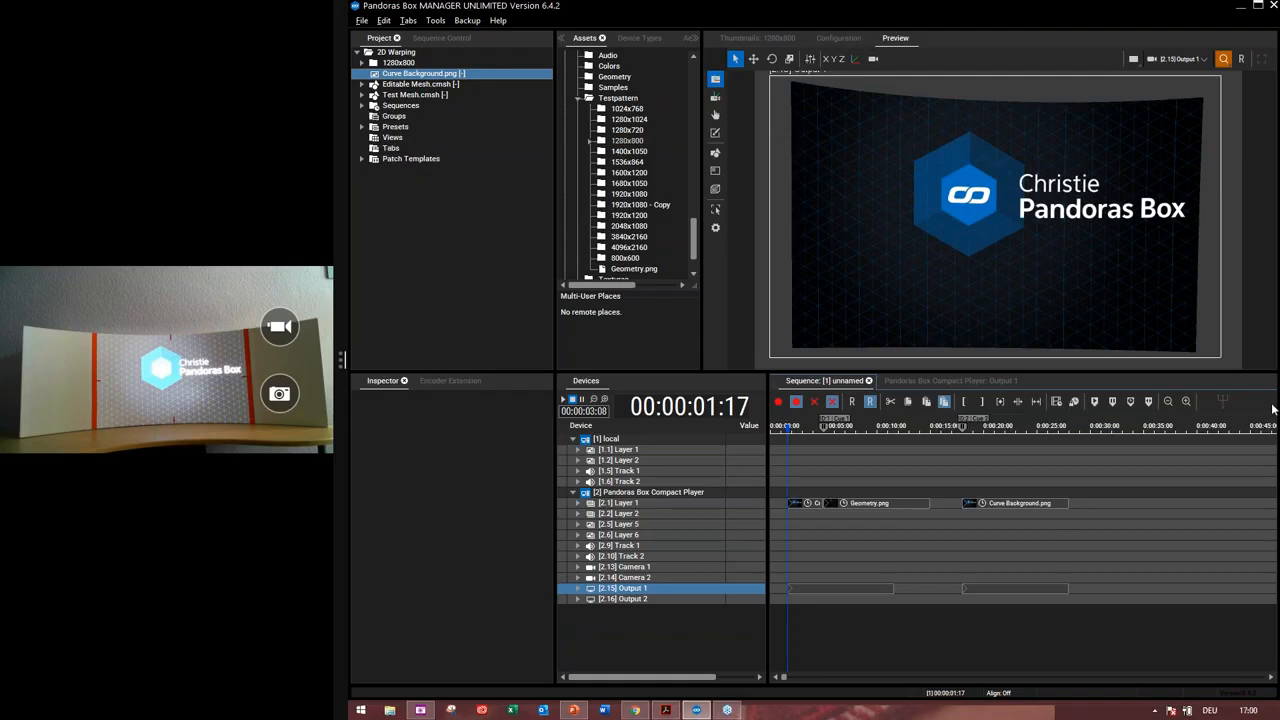
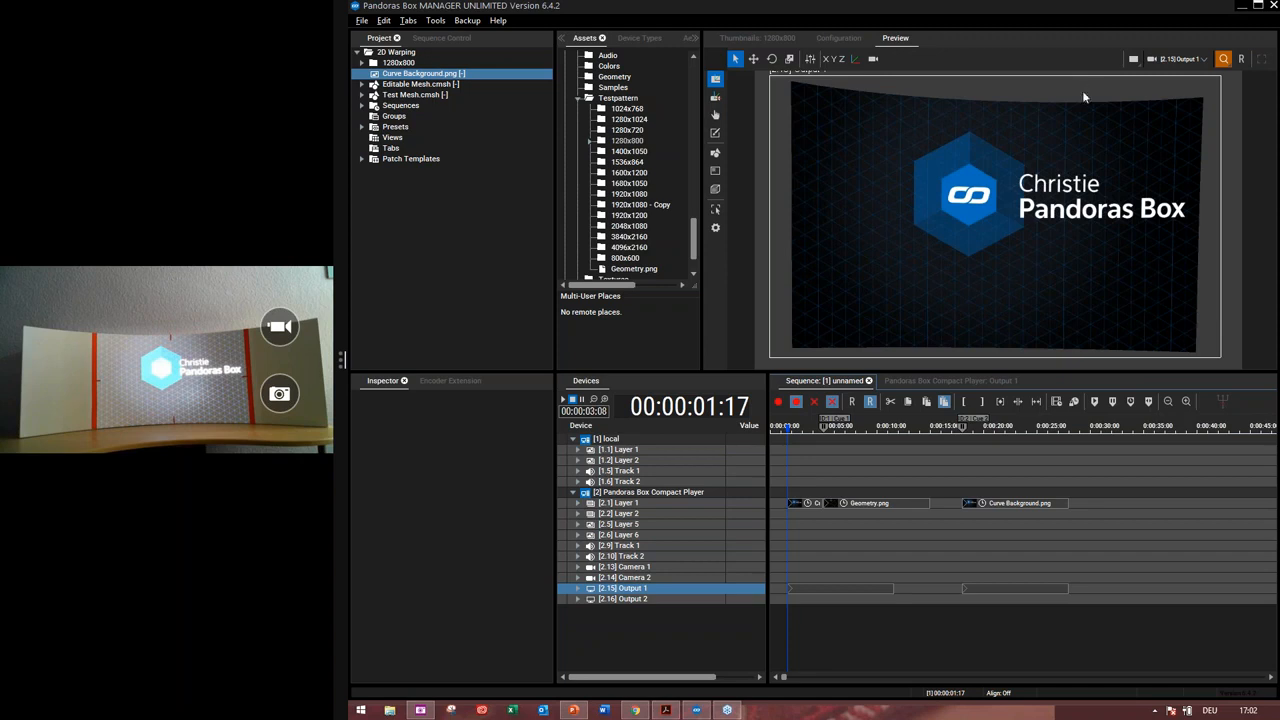
Switch to the PowerPoint presentation and advance from the Q&A slide to the closing Thank You for Watching slide
left_click(572, 711)
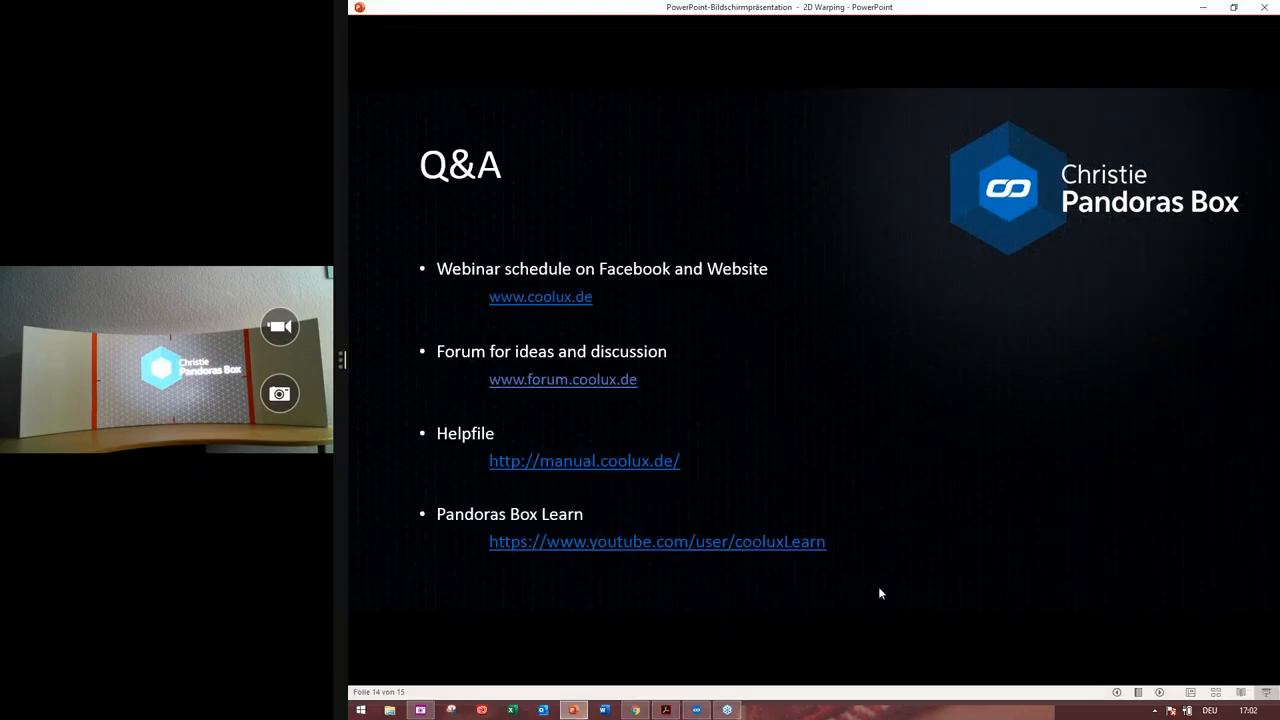
left_click(880, 591)
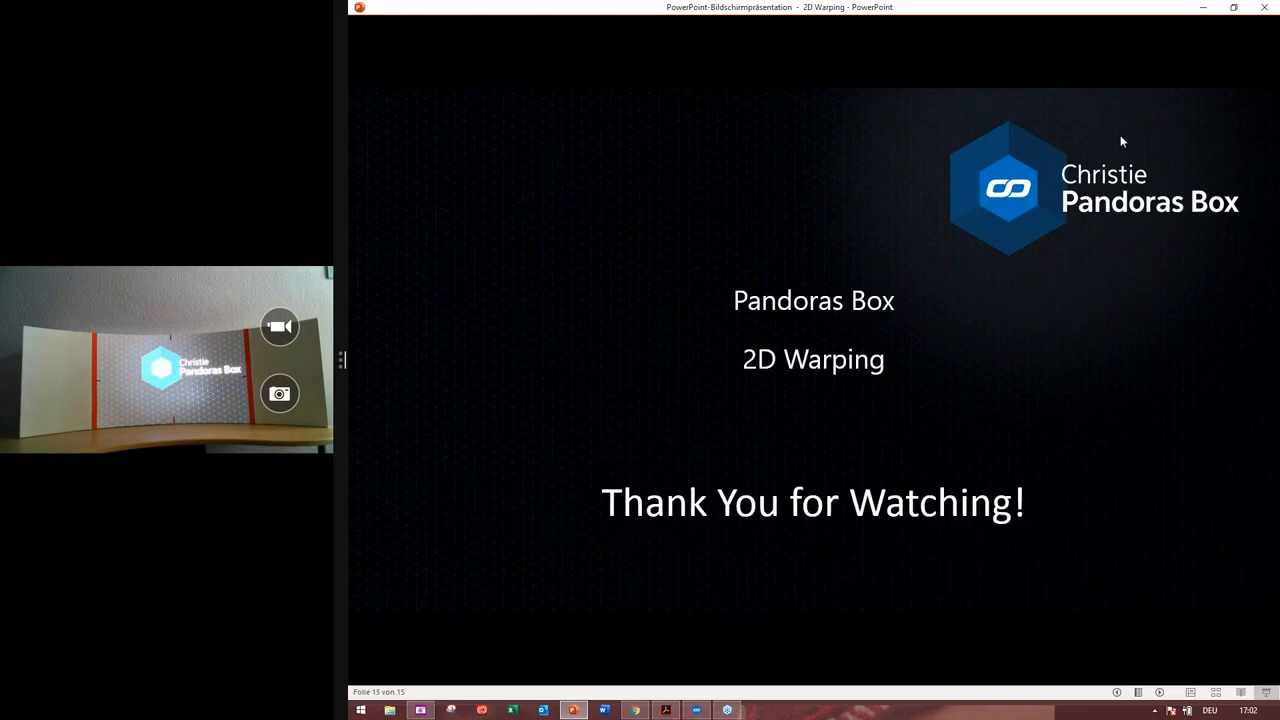
left_click(1118, 102)
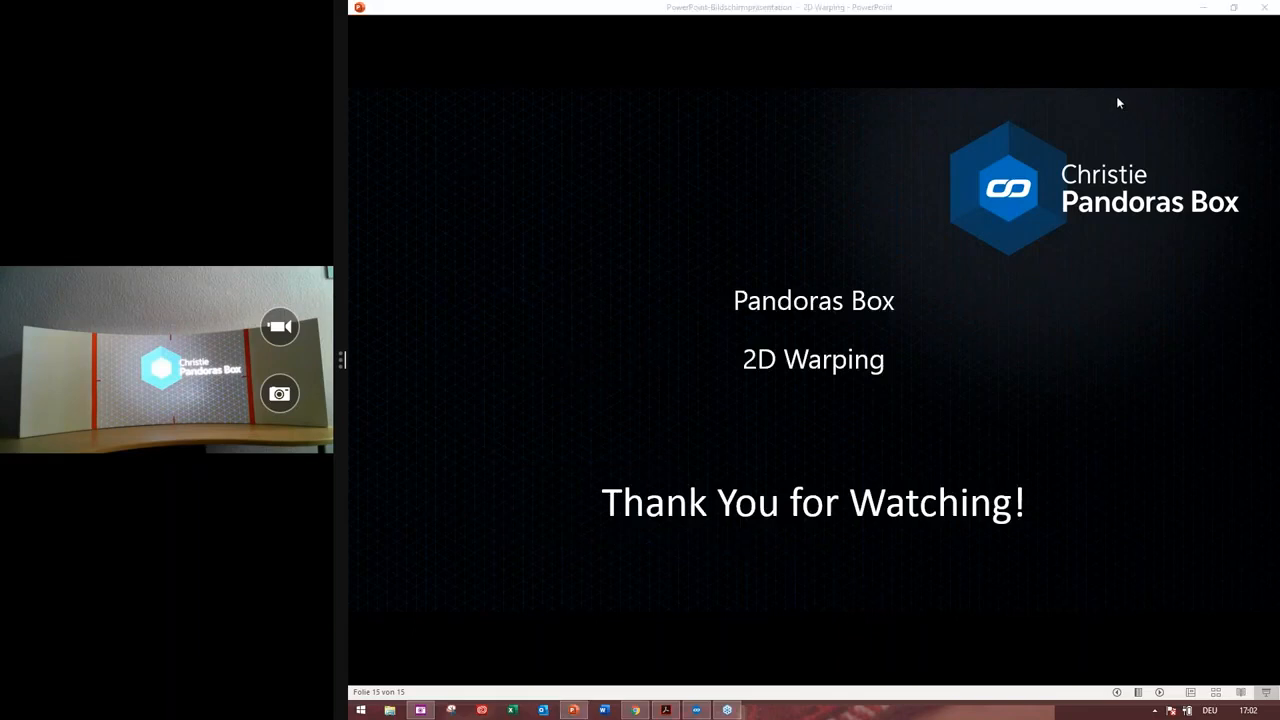